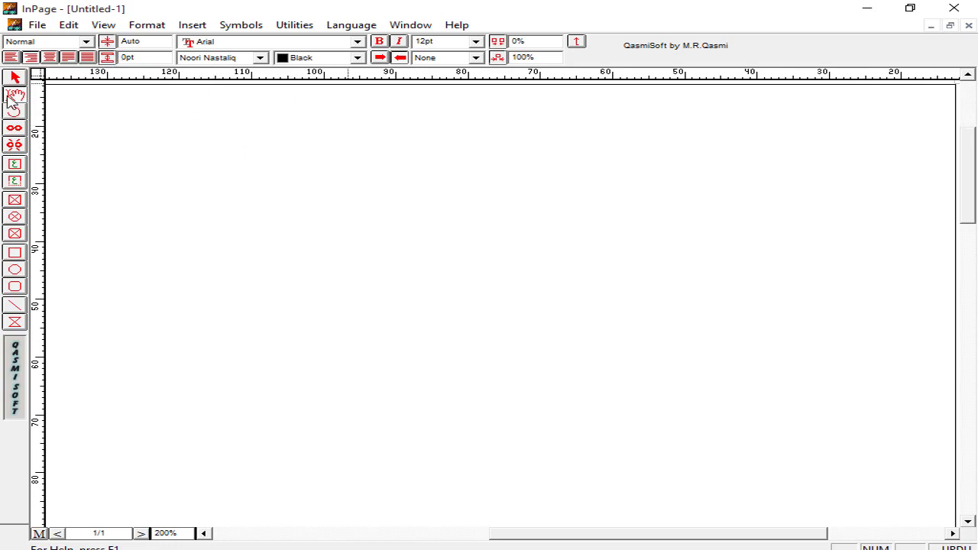
{"action": "left_click", "coordinate": [36, 24]}
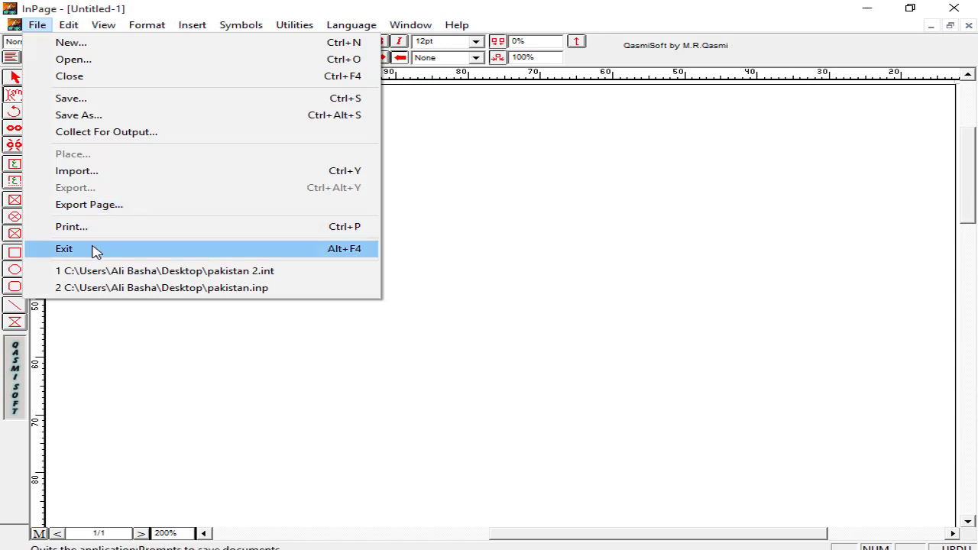
{"action": "mouse_move", "coordinate": [81, 32]}
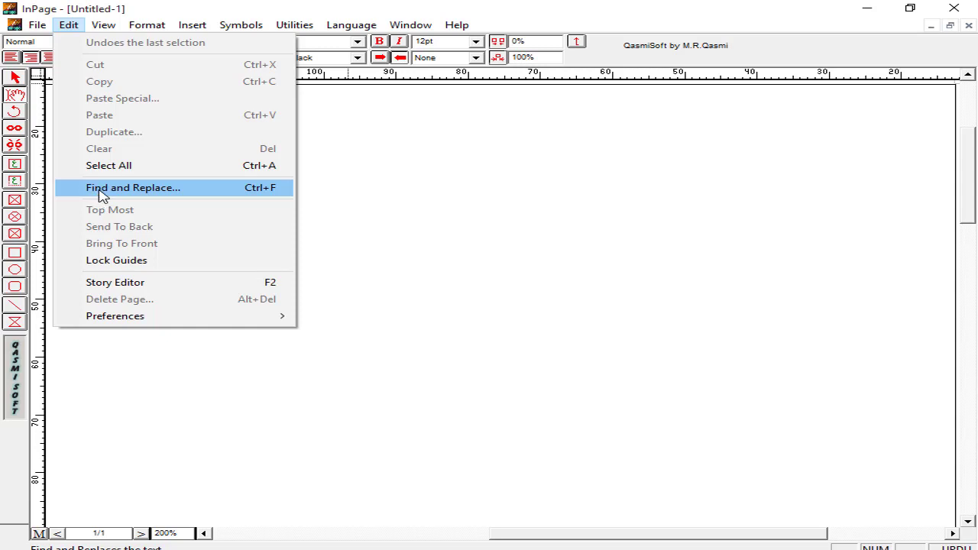
{"action": "left_click", "coordinate": [101, 191]}
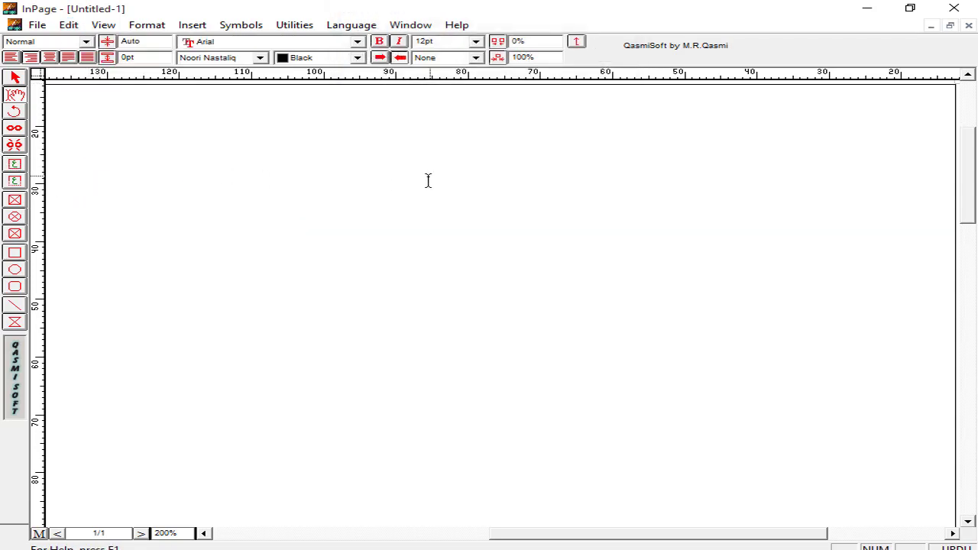
Turn on Lock Guides for the document and turn it off again
{"action": "left_click", "coordinate": [67, 28]}
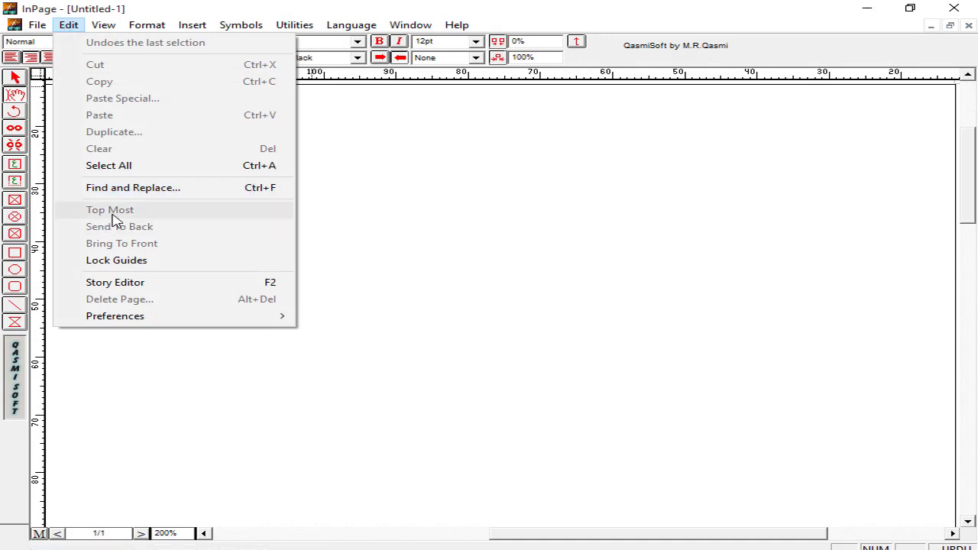
{"action": "left_click", "coordinate": [105, 261]}
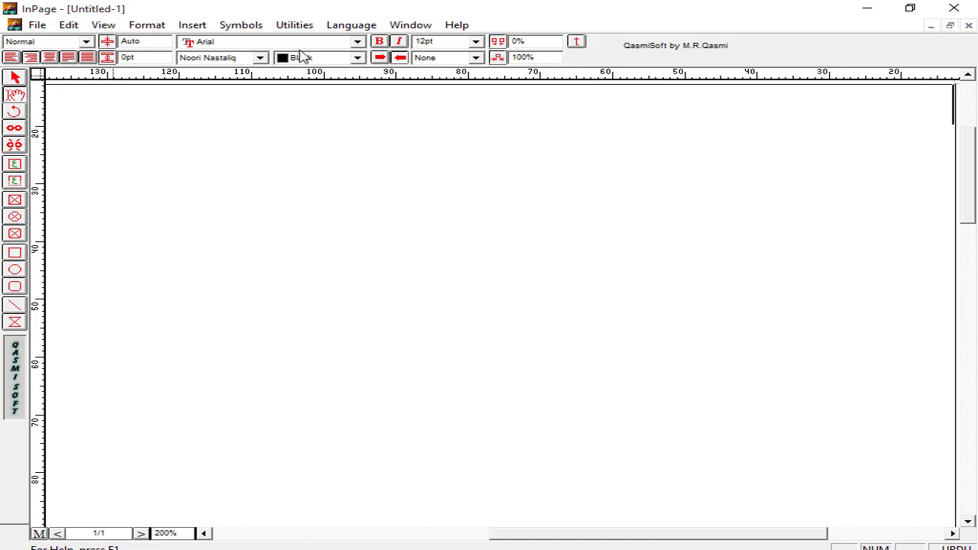
{"action": "left_click", "coordinate": [69, 25]}
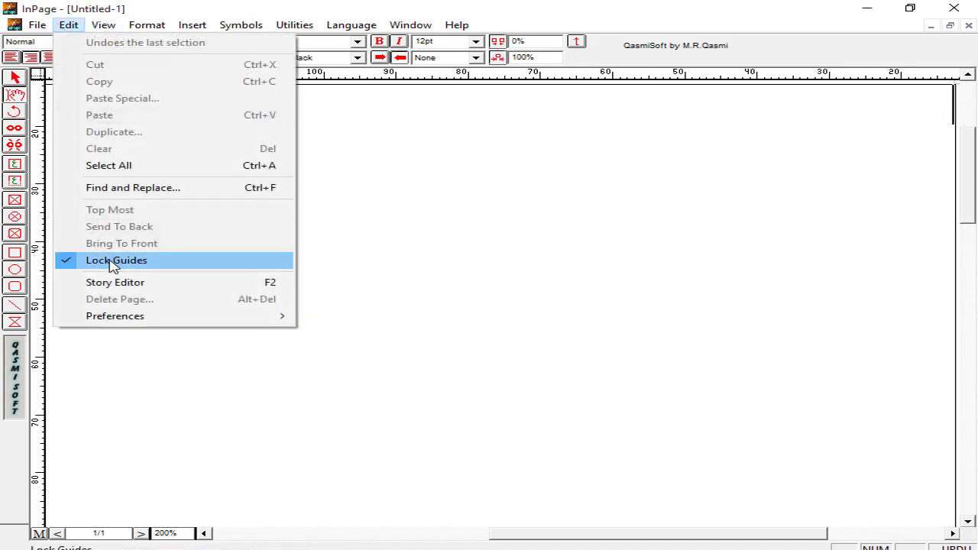
{"action": "left_click", "coordinate": [113, 264]}
Examine the keyboard layouts offered in Keyboard Preferences and close the dialog without changing the layout
{"action": "left_click", "coordinate": [69, 24]}
{"action": "mouse_move", "coordinate": [136, 322]}
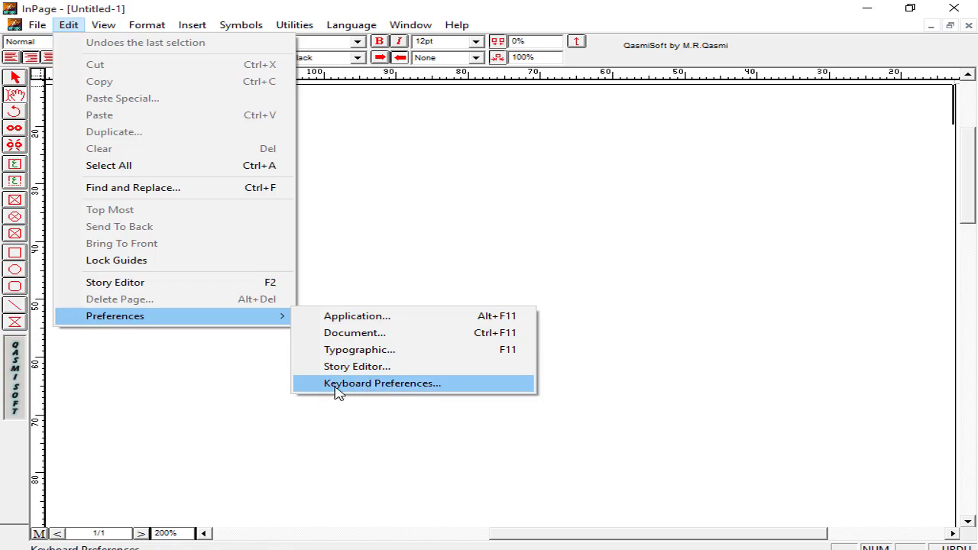
{"action": "left_click", "coordinate": [410, 391]}
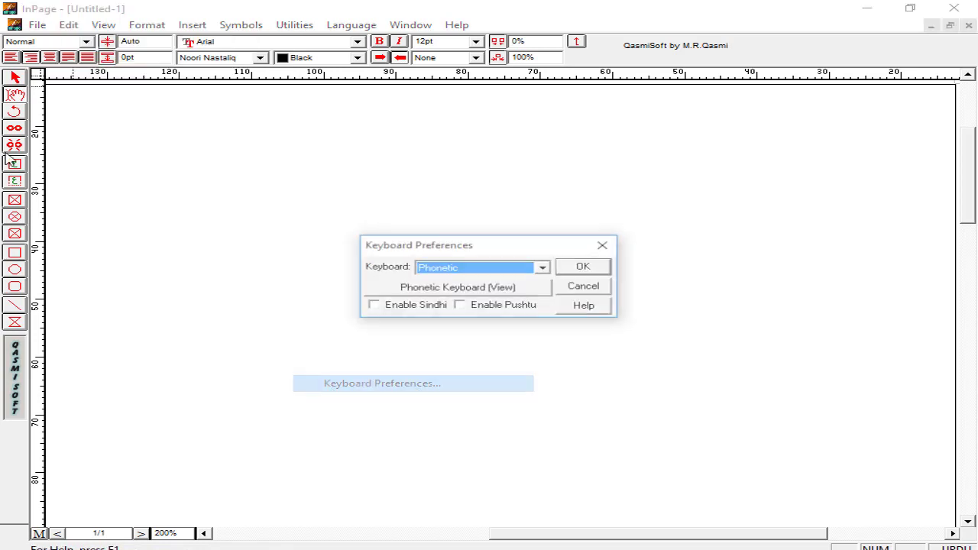
{"action": "left_click", "coordinate": [542, 269]}
{"action": "left_click", "coordinate": [542, 270]}
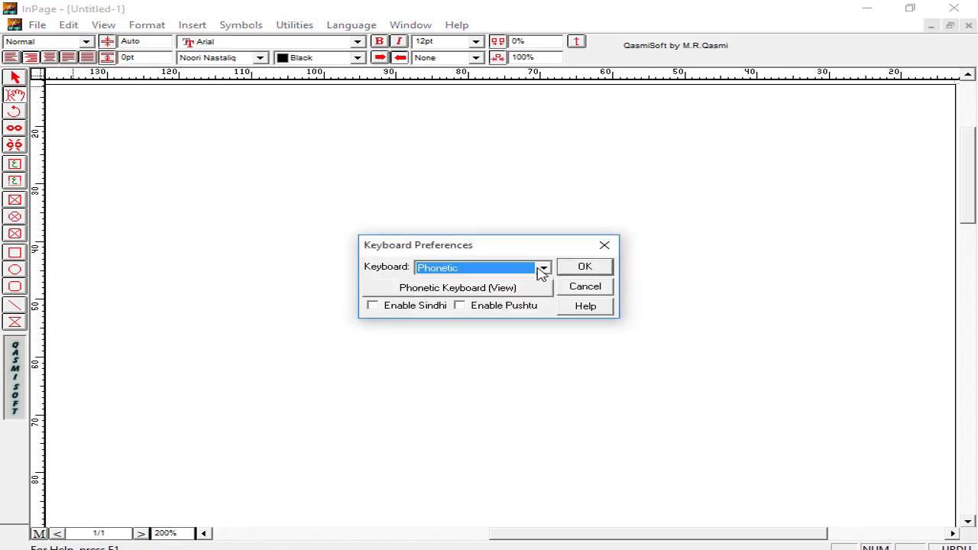
{"action": "left_click", "coordinate": [542, 270]}
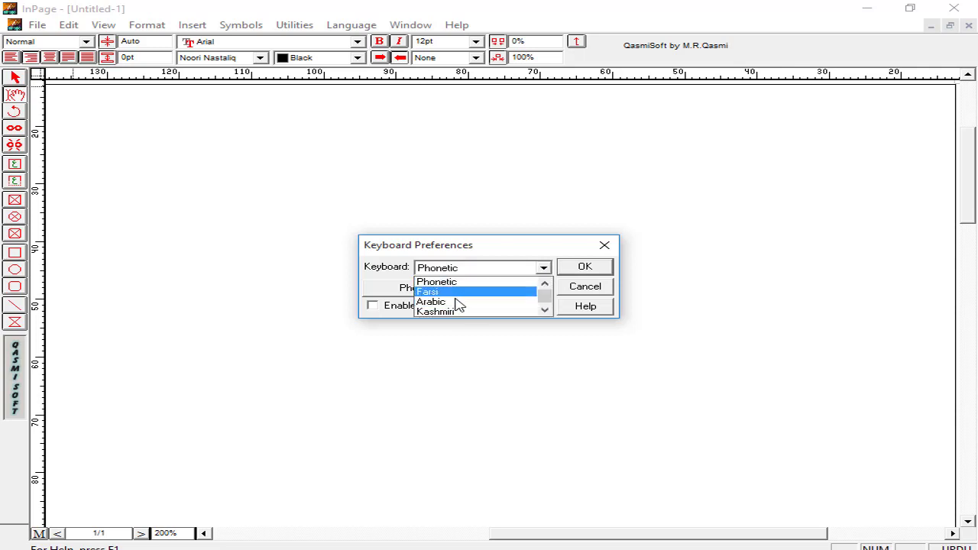
{"action": "scroll", "coordinate": [489, 313], "scroll_direction": "down", "scroll_amount": 2}
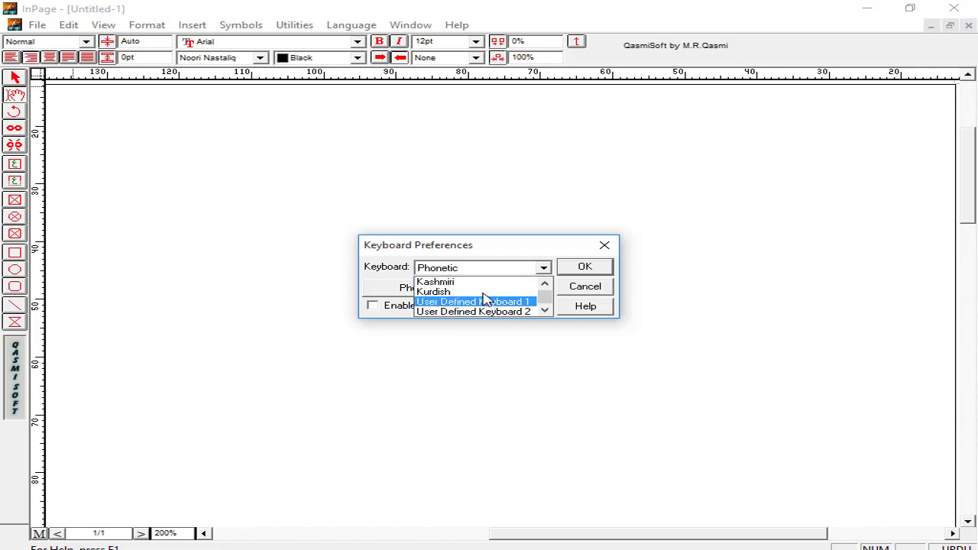
{"action": "scroll", "coordinate": [516, 300], "scroll_direction": "down", "scroll_amount": 2}
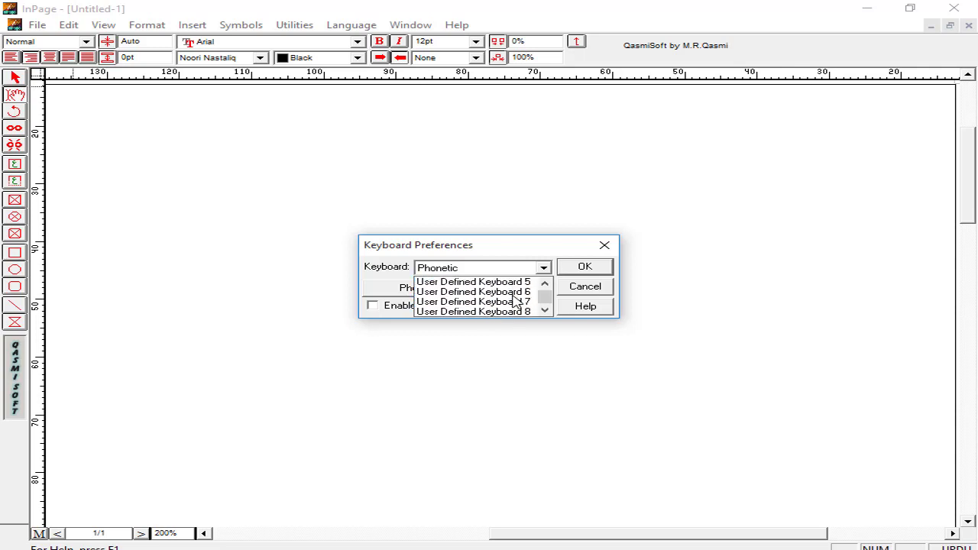
{"action": "scroll", "coordinate": [516, 299], "scroll_direction": "up", "scroll_amount": 5}
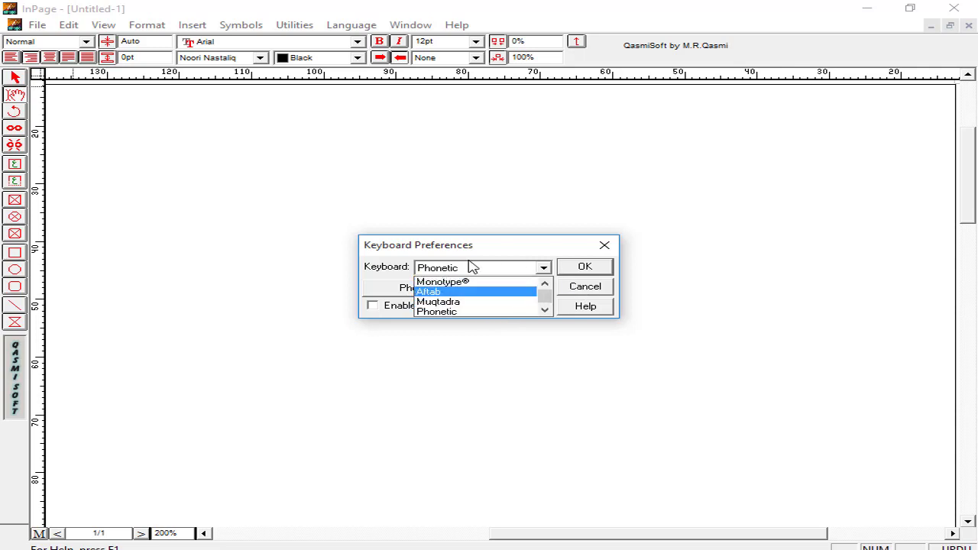
{"action": "left_click", "coordinate": [610, 252]}
{"action": "left_click", "coordinate": [604, 245]}
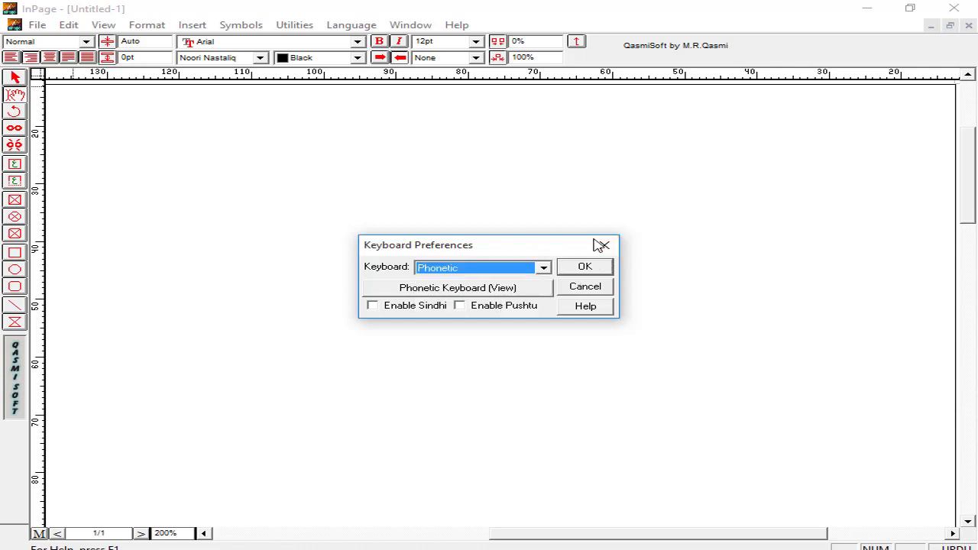
Scale the page to fit in the window, and switch the zoom to 50%
{"action": "left_click", "coordinate": [105, 26]}
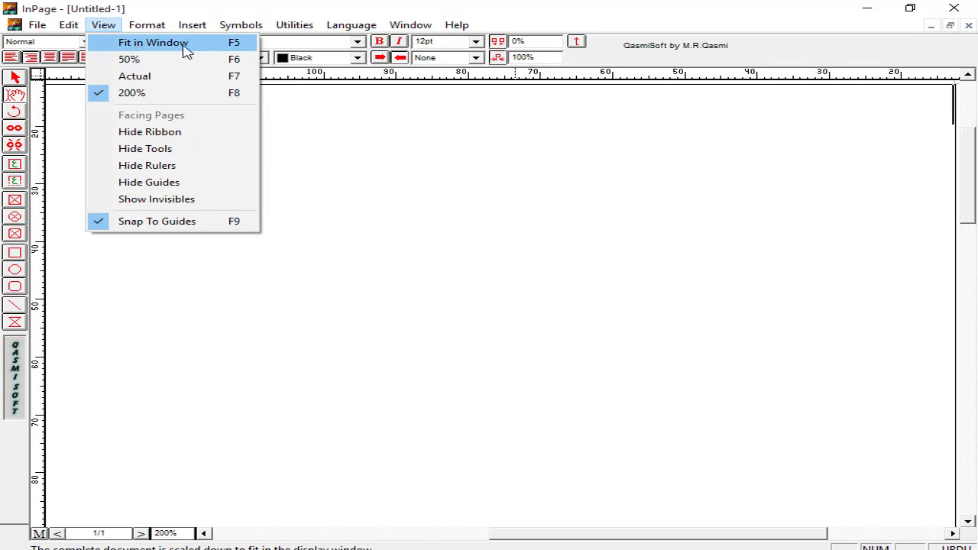
{"action": "left_click", "coordinate": [801, 201]}
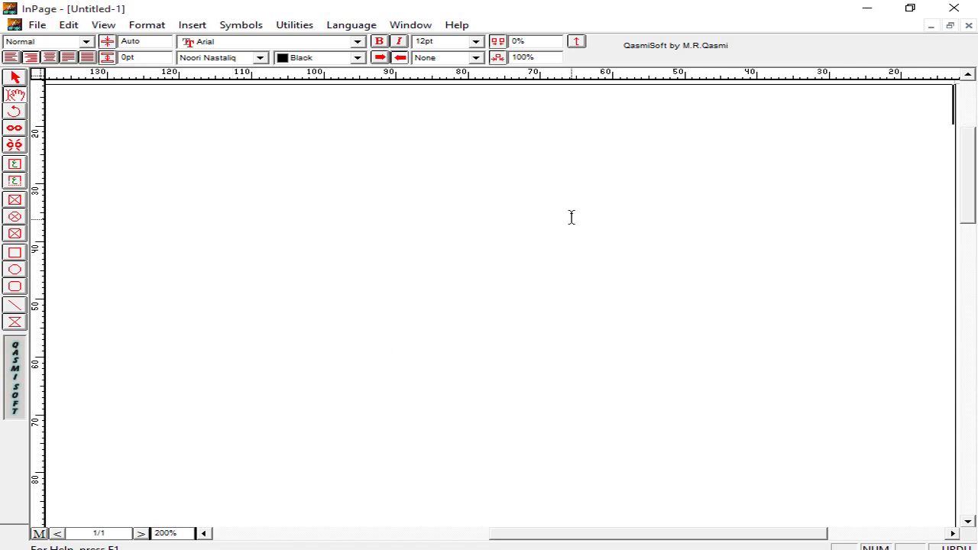
{"action": "left_click", "coordinate": [104, 27]}
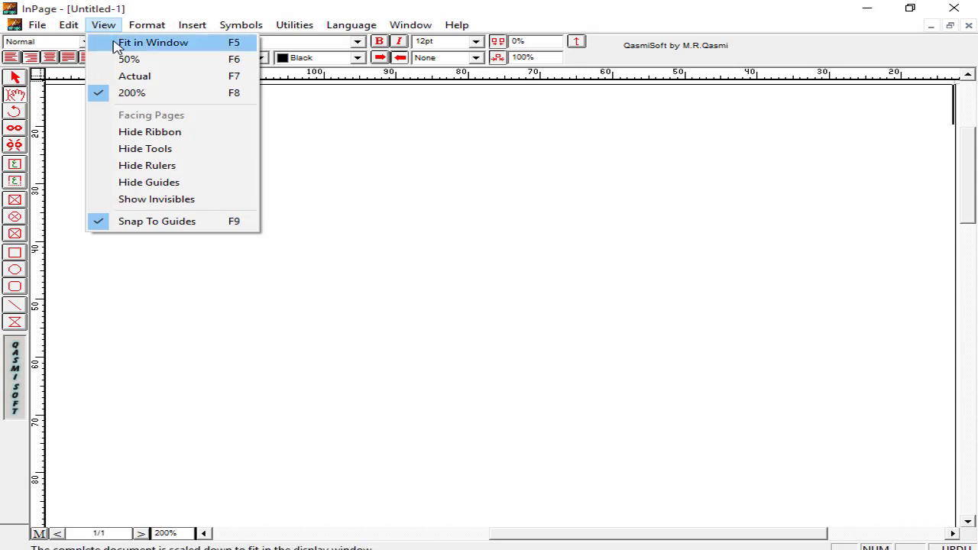
{"action": "left_click", "coordinate": [116, 44]}
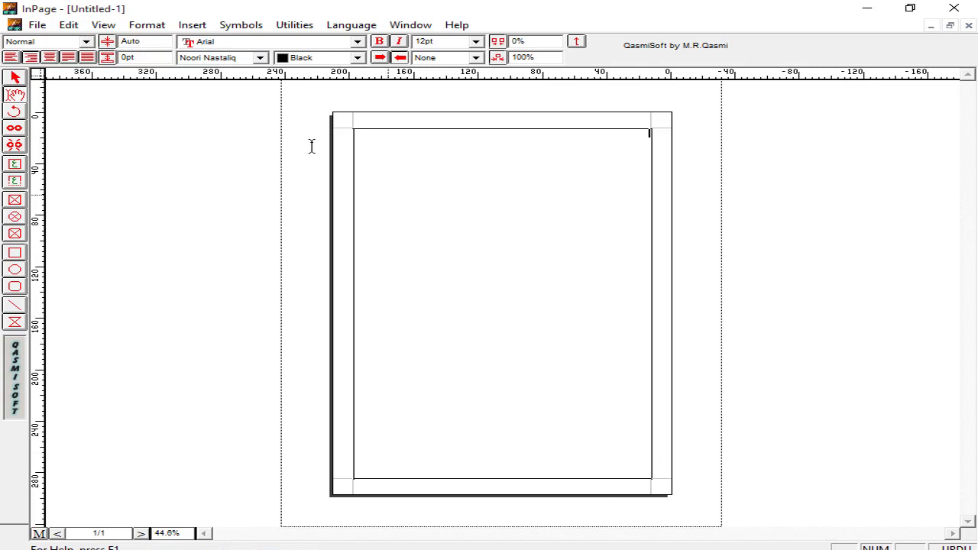
{"action": "left_click", "coordinate": [103, 25]}
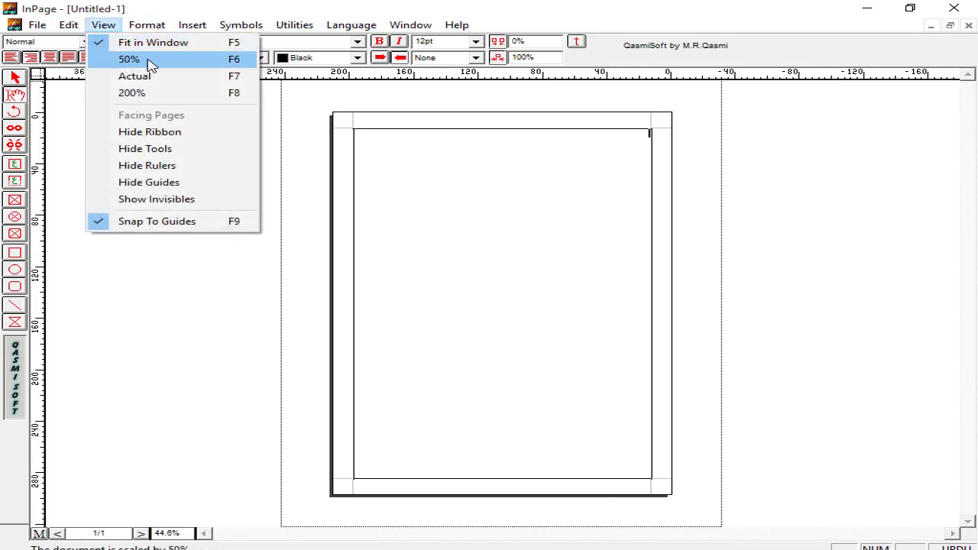
{"action": "left_click", "coordinate": [151, 65]}
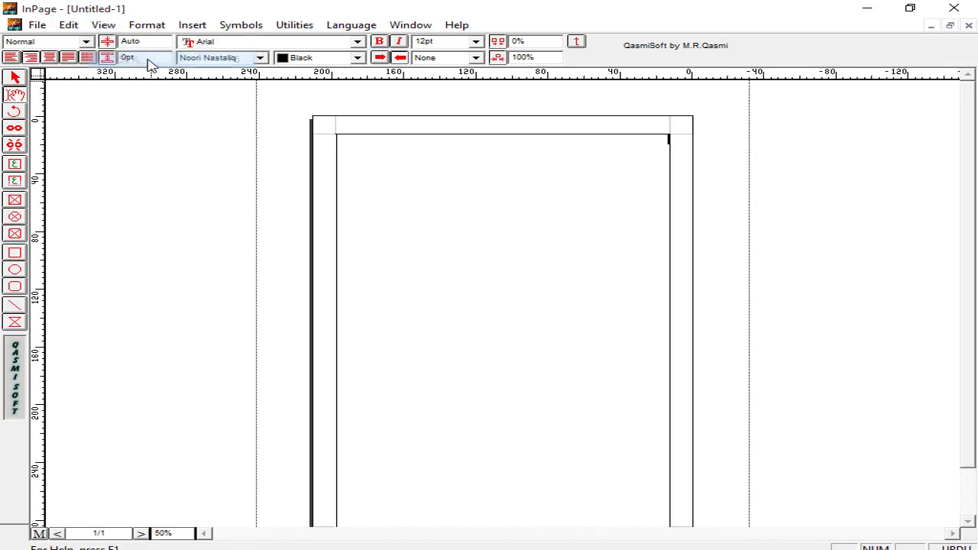
Show the page at actual size, and enlarge it to 200%
{"action": "left_click", "coordinate": [108, 28]}
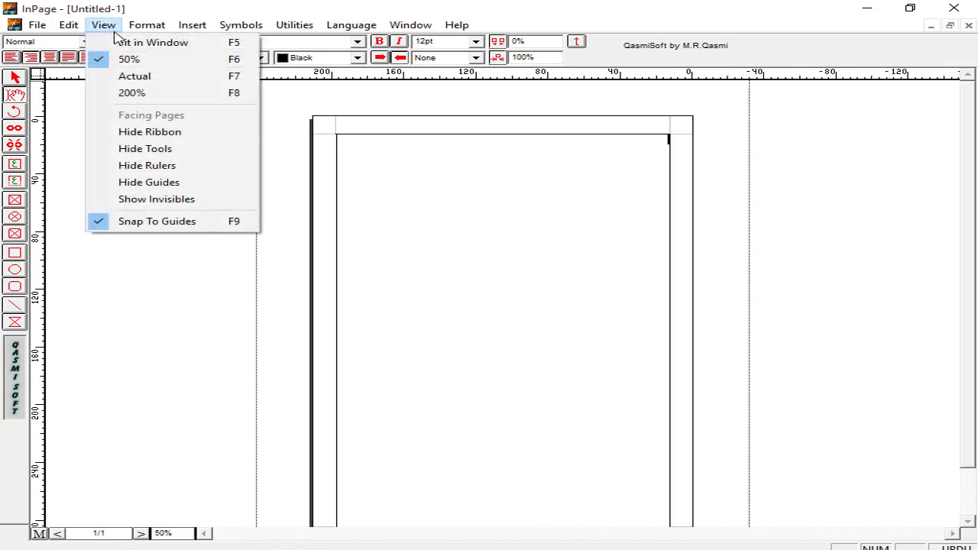
{"action": "left_click", "coordinate": [156, 77]}
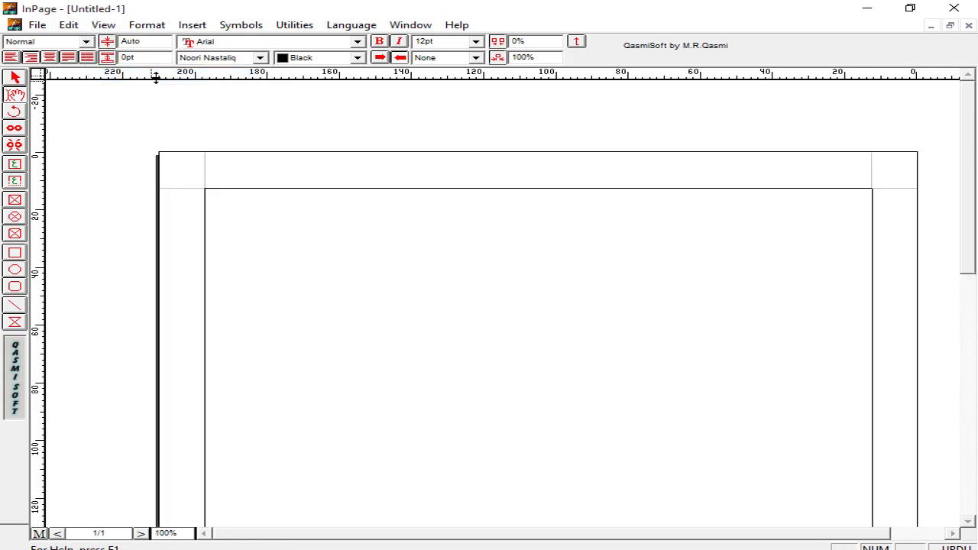
{"action": "left_click", "coordinate": [104, 25]}
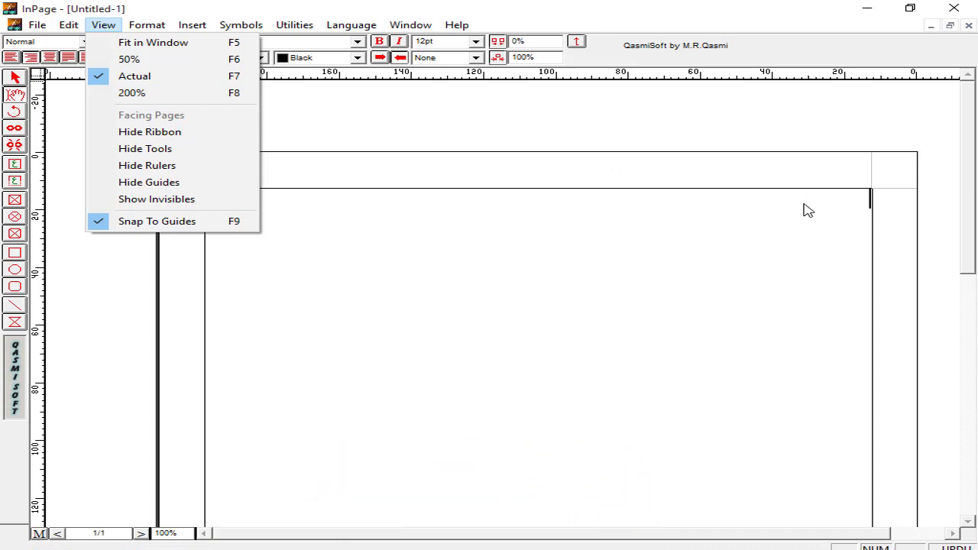
{"action": "left_click", "coordinate": [717, 246]}
{"action": "key", "text": "F8"}
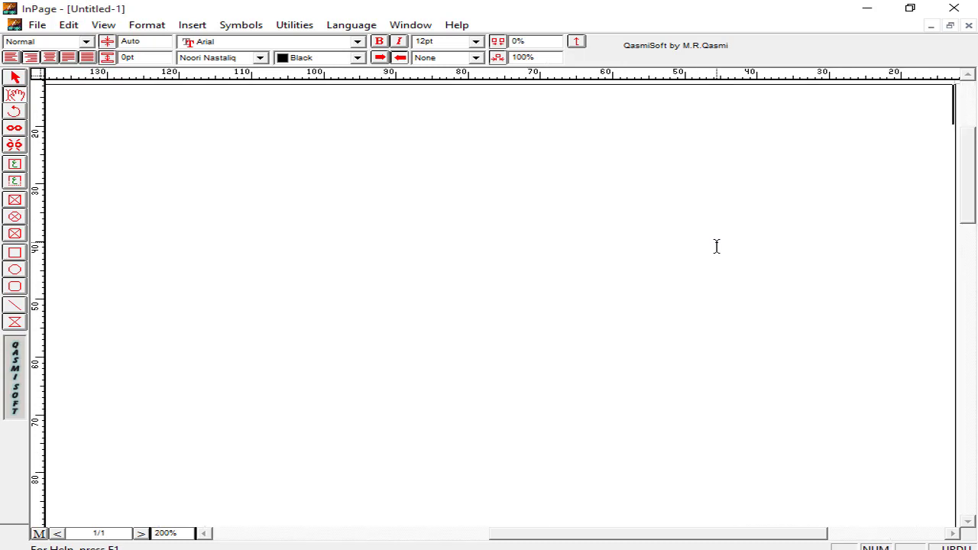
Reduce the page zoom to 50% and return it to 200%
{"action": "left_click", "coordinate": [103, 24]}
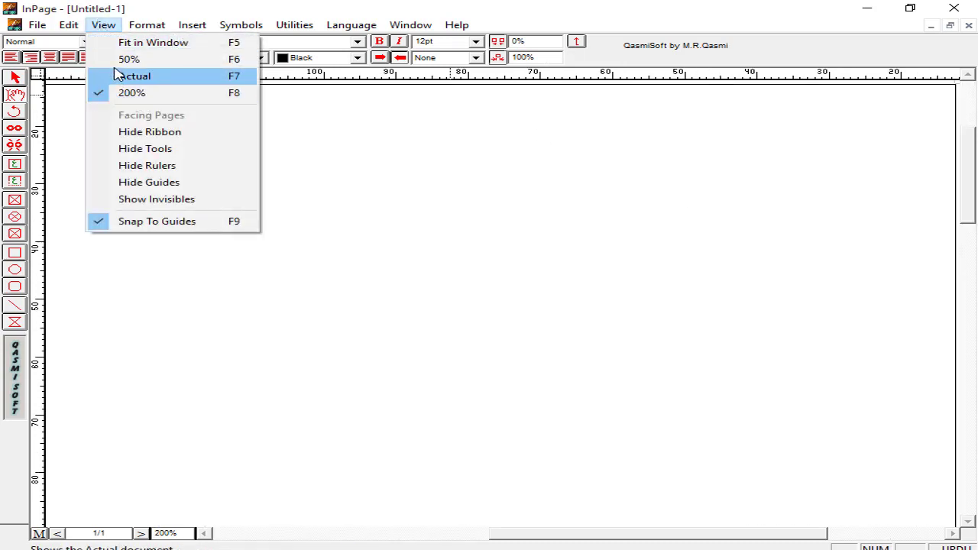
{"action": "left_click", "coordinate": [115, 65]}
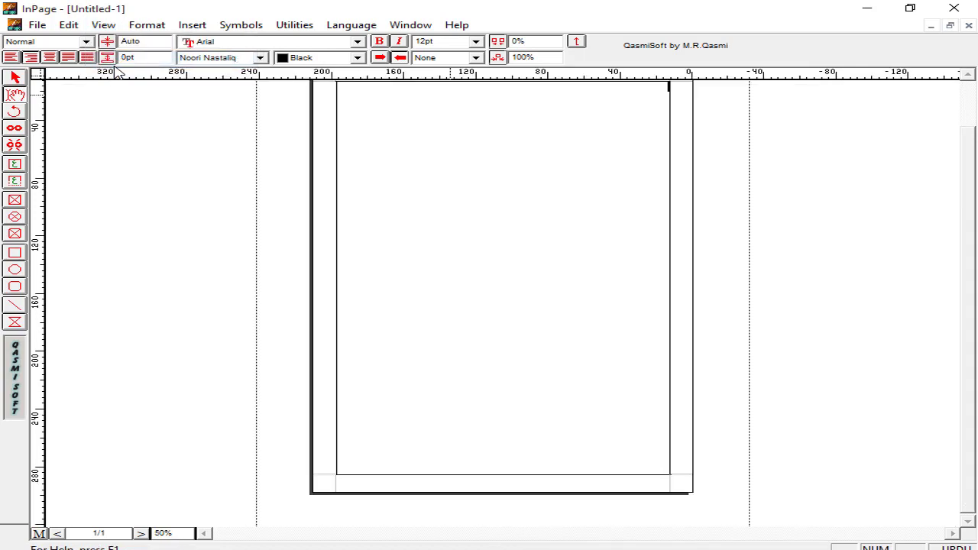
{"action": "left_click", "coordinate": [103, 25]}
{"action": "left_click", "coordinate": [139, 96]}
Hide the formatting ribbon and the drawing tools to enlarge the page area
{"action": "left_click", "coordinate": [104, 26]}
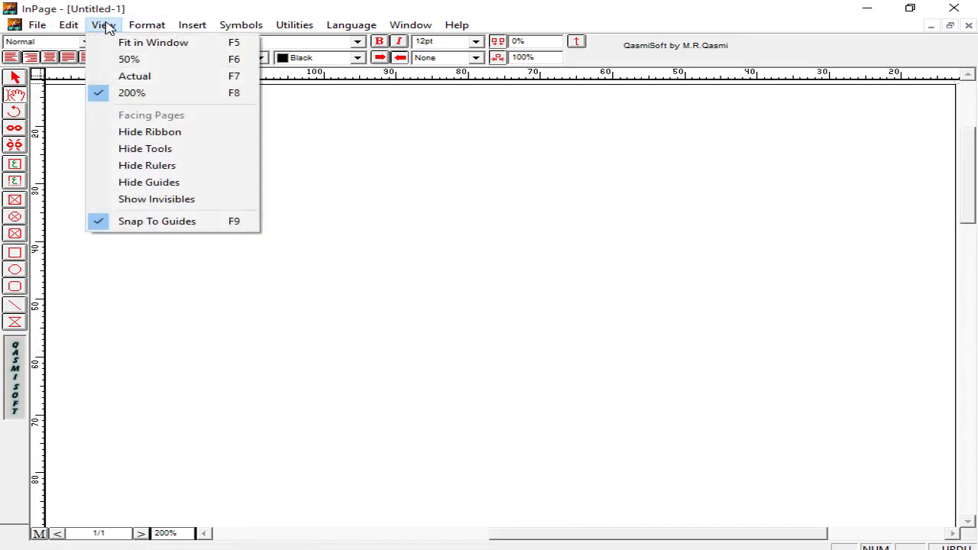
{"action": "left_click", "coordinate": [190, 141]}
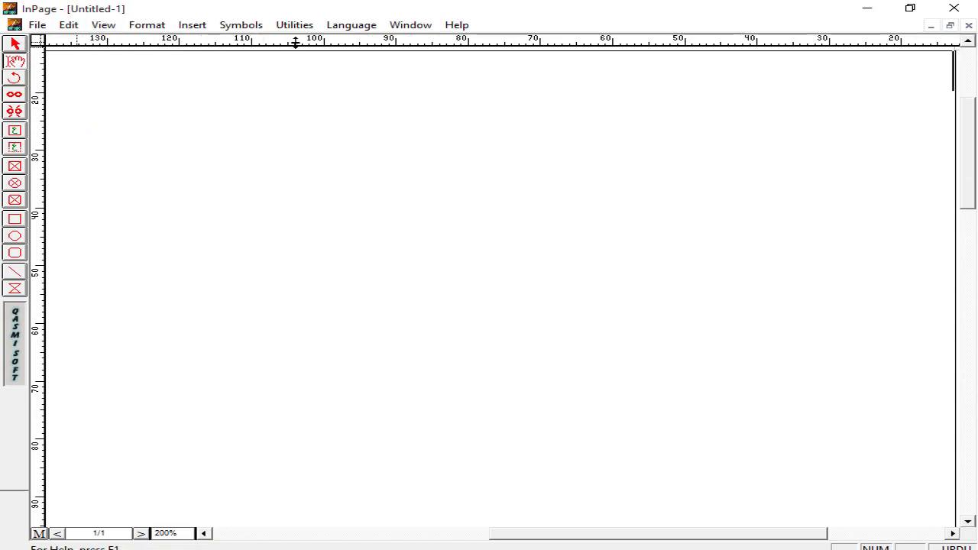
{"action": "left_click", "coordinate": [103, 25]}
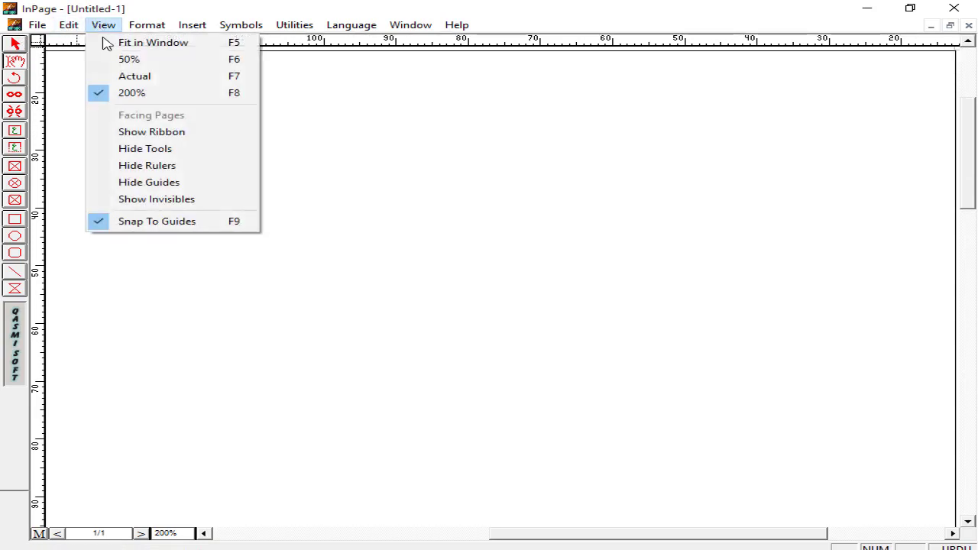
{"action": "left_click", "coordinate": [144, 153]}
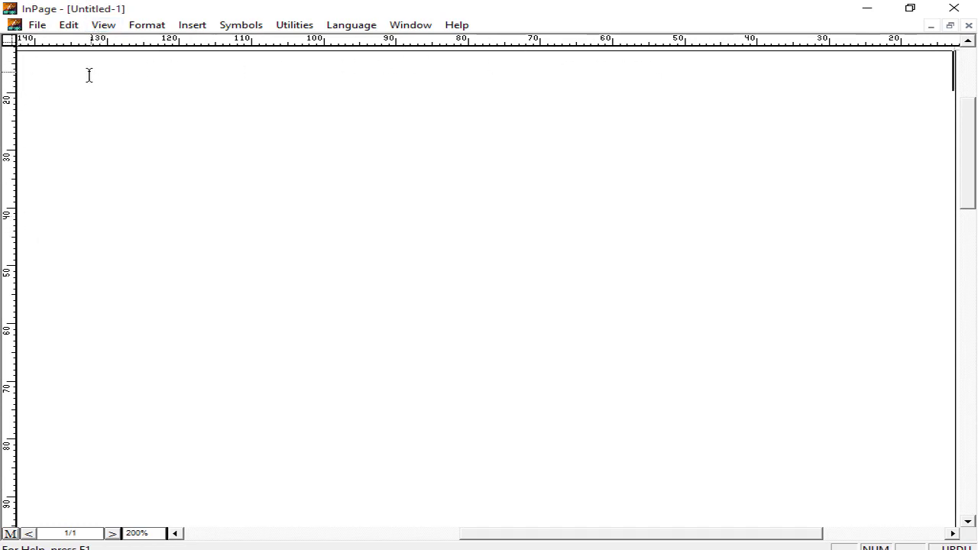
Enter the sample Urdu text "فدففدساففس" on the first line of the page
{"action": "type", "text": "فدف"}
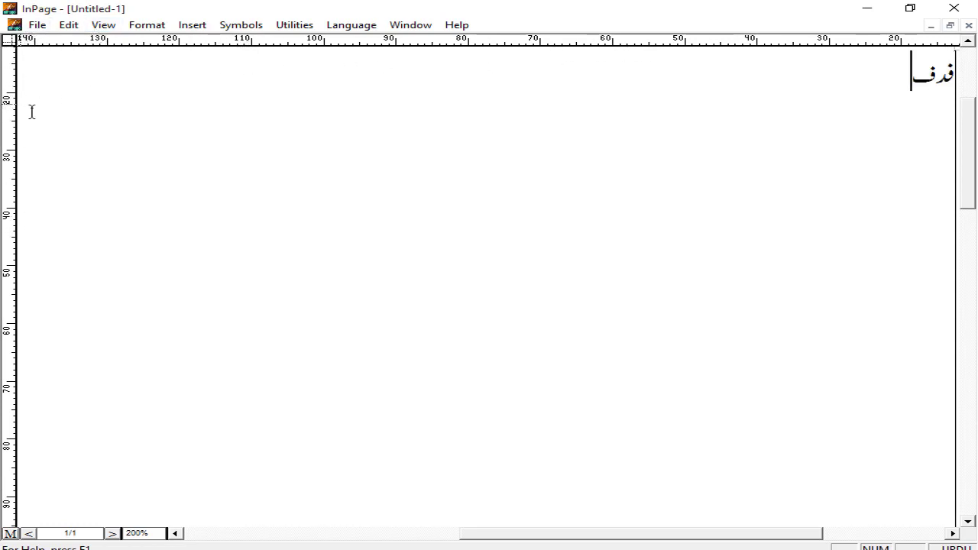
{"action": "type", "text": "فدسافس"}
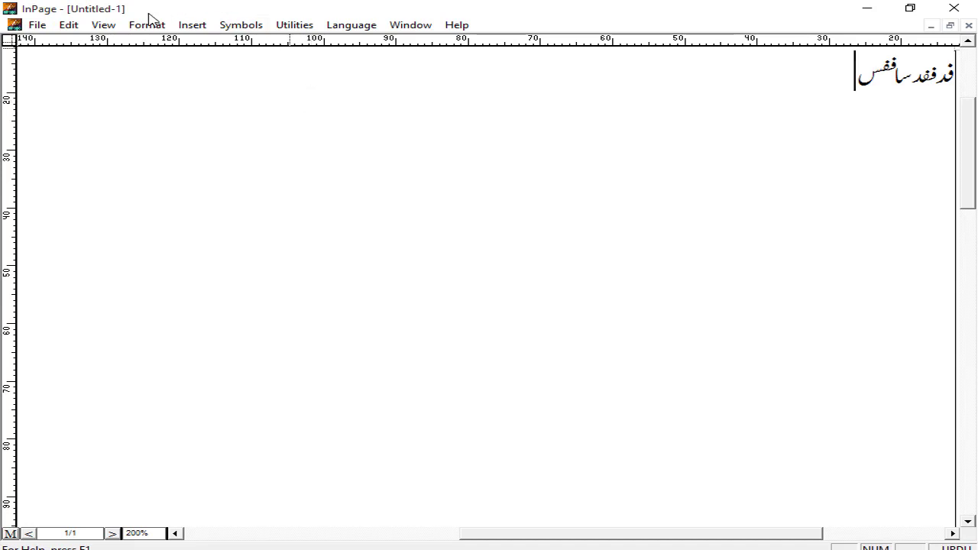
Show the ribbon and the tools again
{"action": "left_click", "coordinate": [104, 25]}
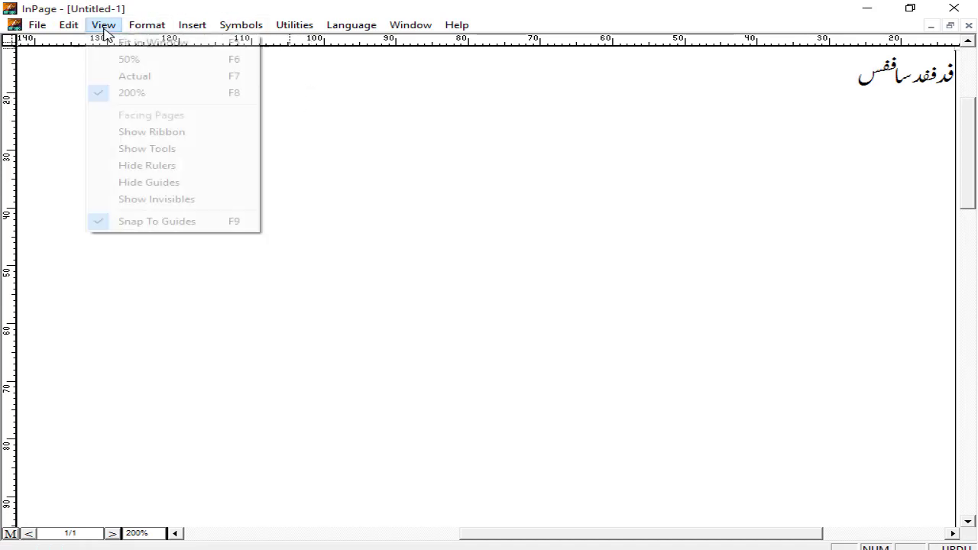
{"action": "left_click", "coordinate": [150, 135]}
{"action": "left_click", "coordinate": [103, 24]}
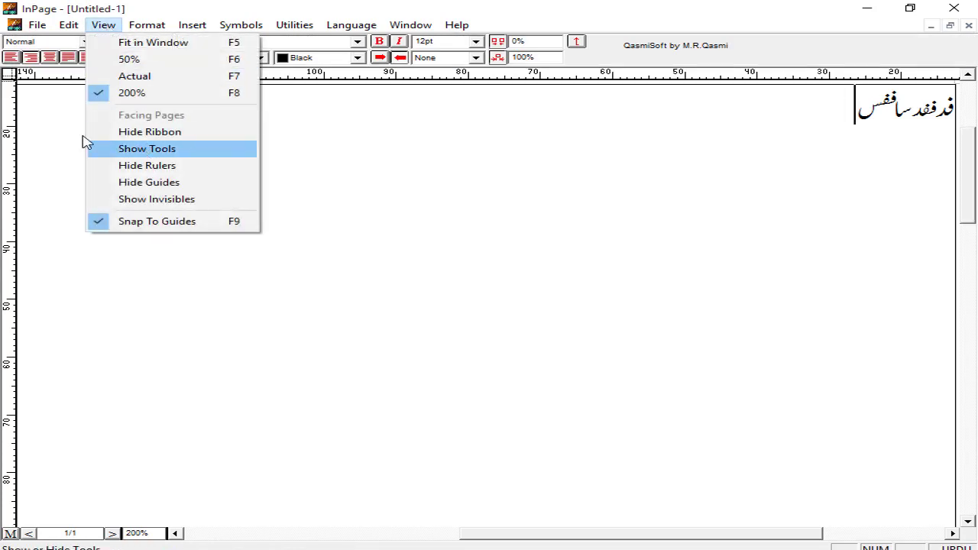
{"action": "left_click", "coordinate": [174, 156]}
Choose the diamond-dotted line style for the border above the paragraph and apply the border attributes
{"action": "left_click", "coordinate": [103, 25]}
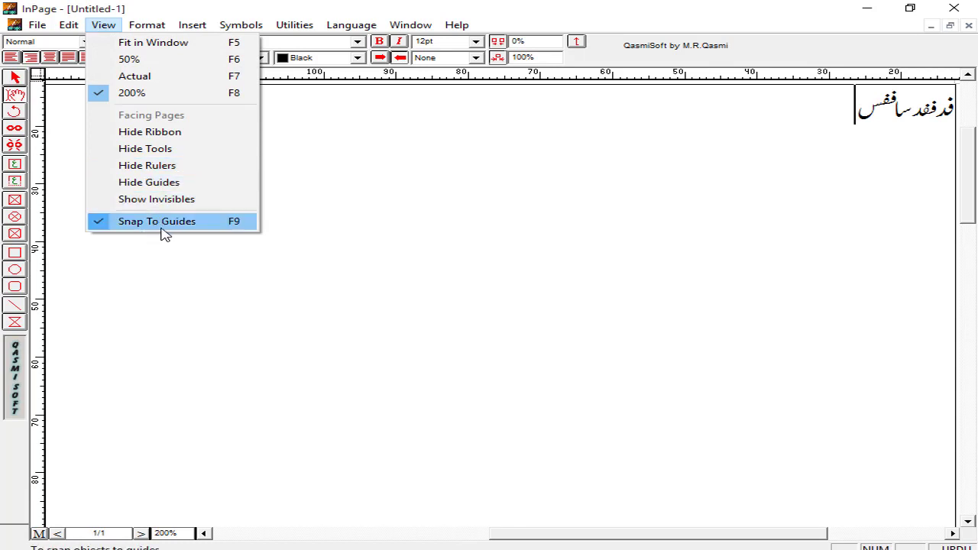
{"action": "mouse_move", "coordinate": [148, 32]}
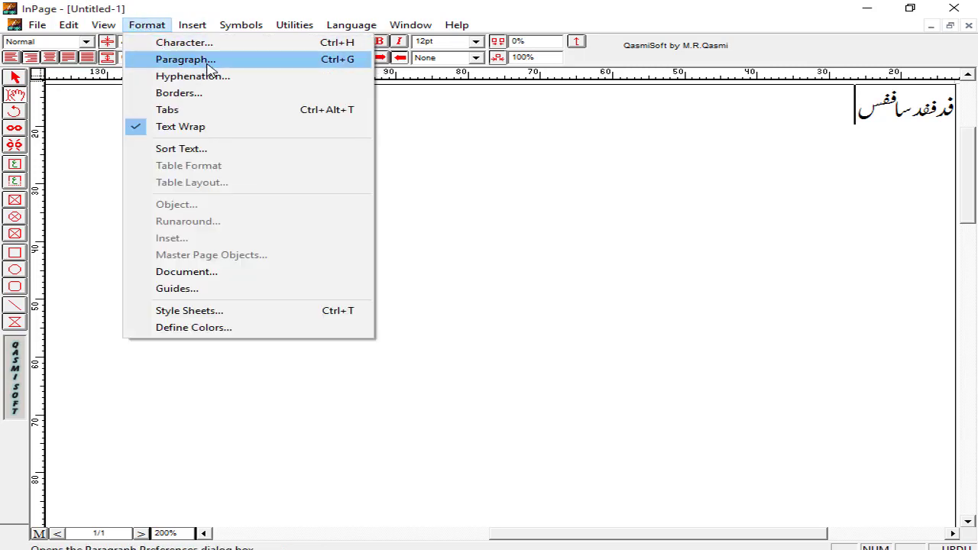
{"action": "left_click", "coordinate": [218, 102]}
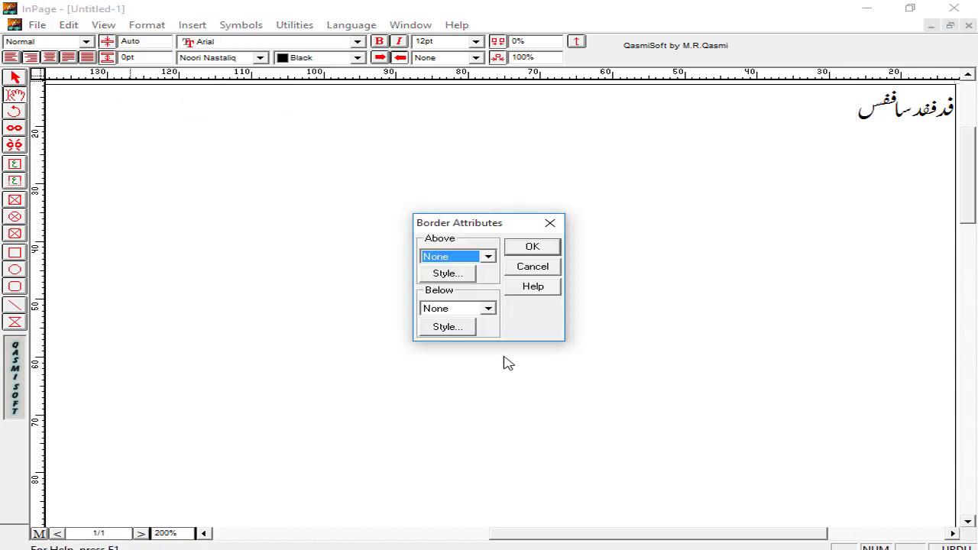
{"action": "left_click", "coordinate": [487, 257]}
{"action": "left_click", "coordinate": [466, 267]}
{"action": "left_click", "coordinate": [467, 274]}
{"action": "left_click", "coordinate": [521, 258]}
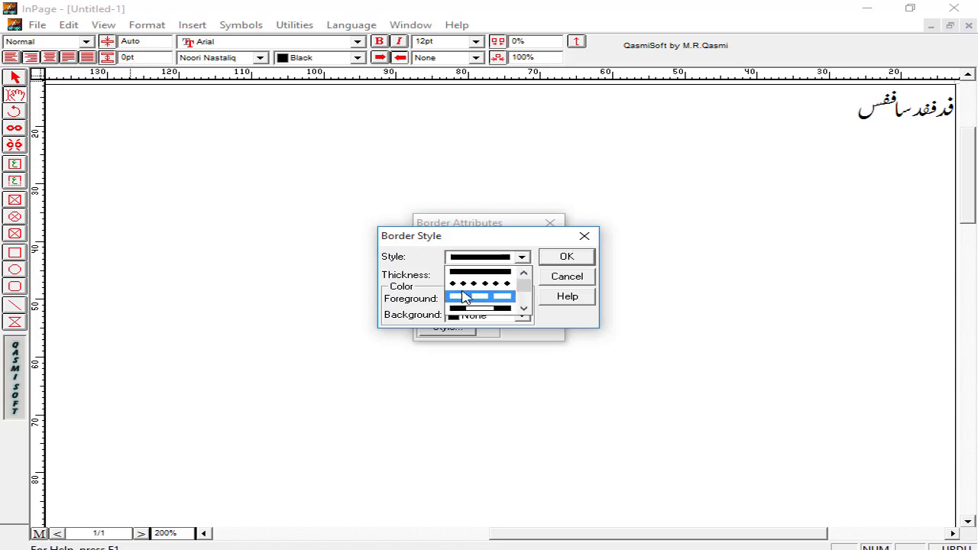
{"action": "left_click", "coordinate": [474, 284]}
{"action": "left_click", "coordinate": [562, 260]}
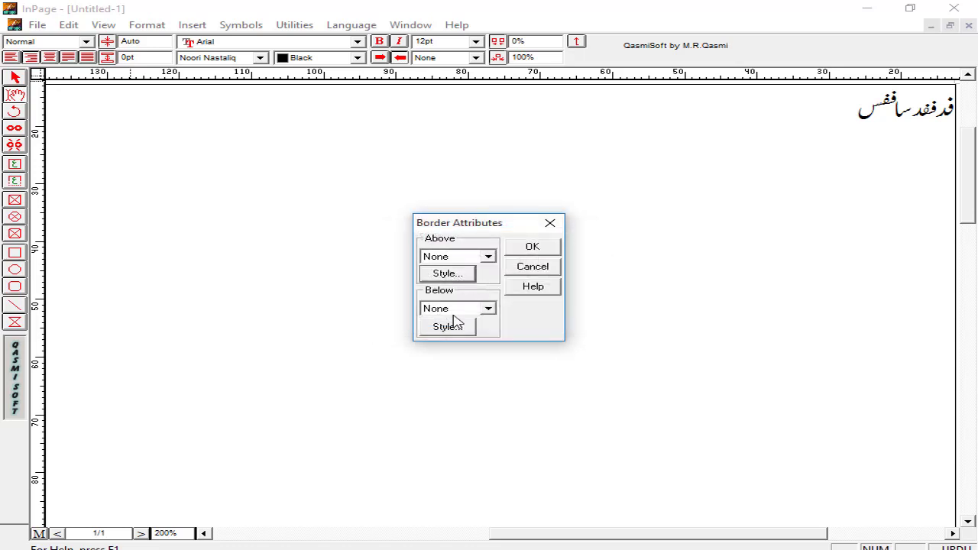
{"action": "left_click", "coordinate": [533, 246]}
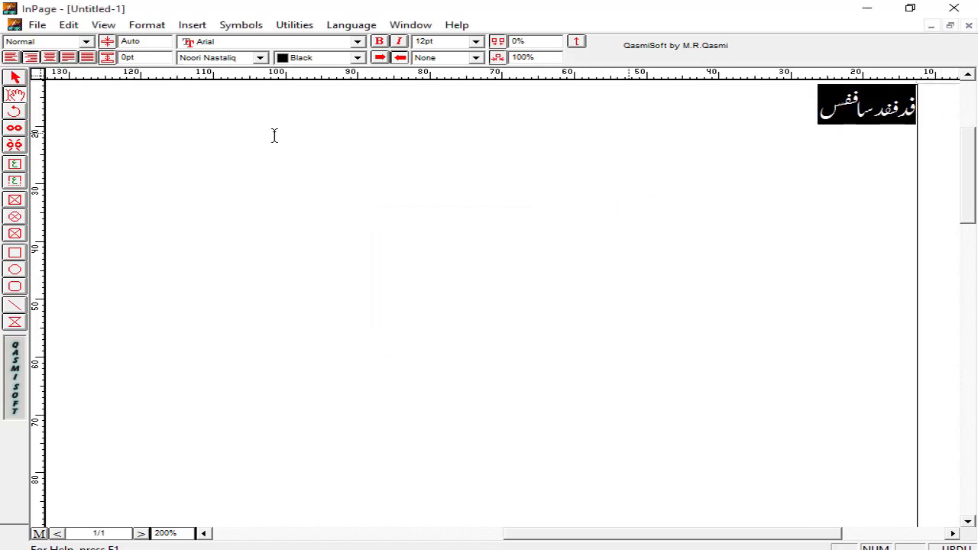
Set the beginning indent of the selected Urdu paragraph to 10 mm
{"action": "left_click", "coordinate": [137, 25]}
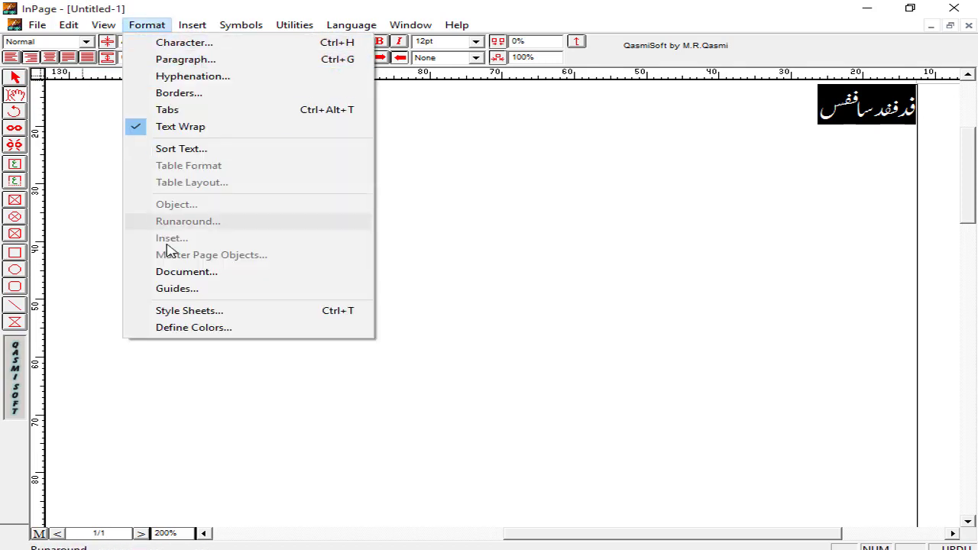
{"action": "mouse_move", "coordinate": [105, 25]}
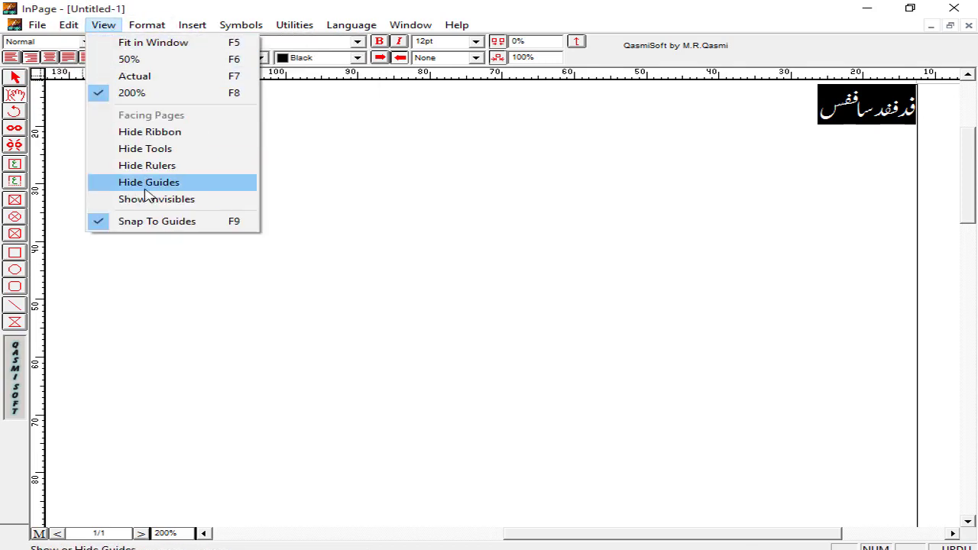
{"action": "mouse_move", "coordinate": [145, 25]}
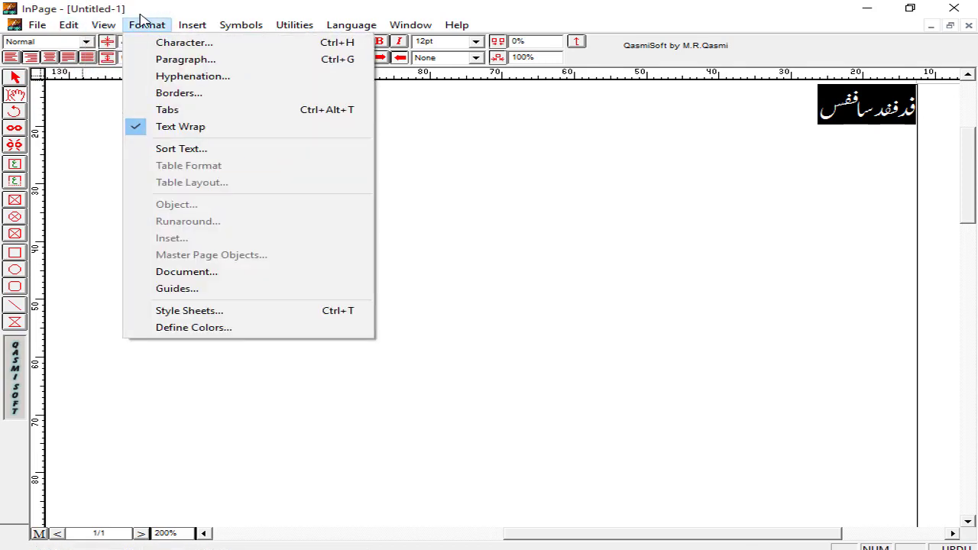
{"action": "left_click", "coordinate": [188, 59]}
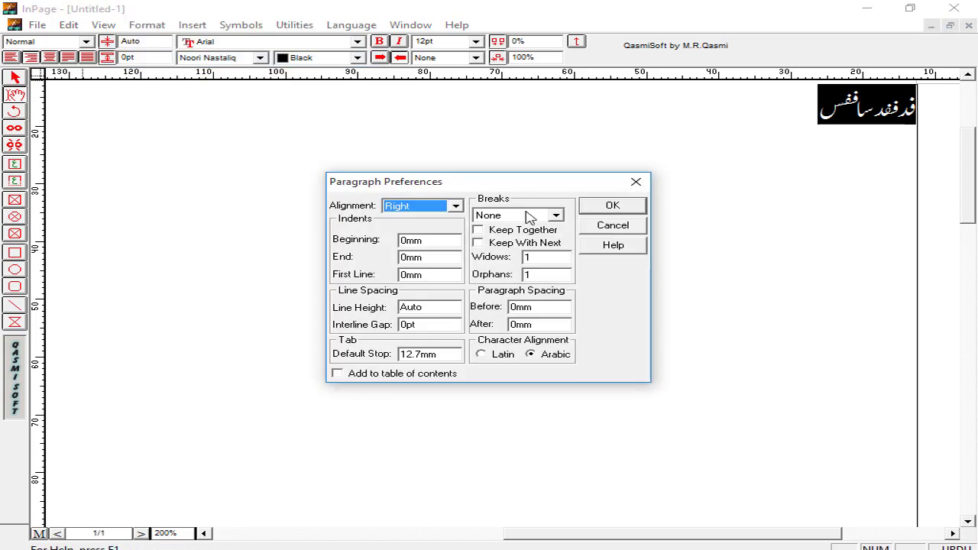
{"action": "left_click", "coordinate": [448, 207]}
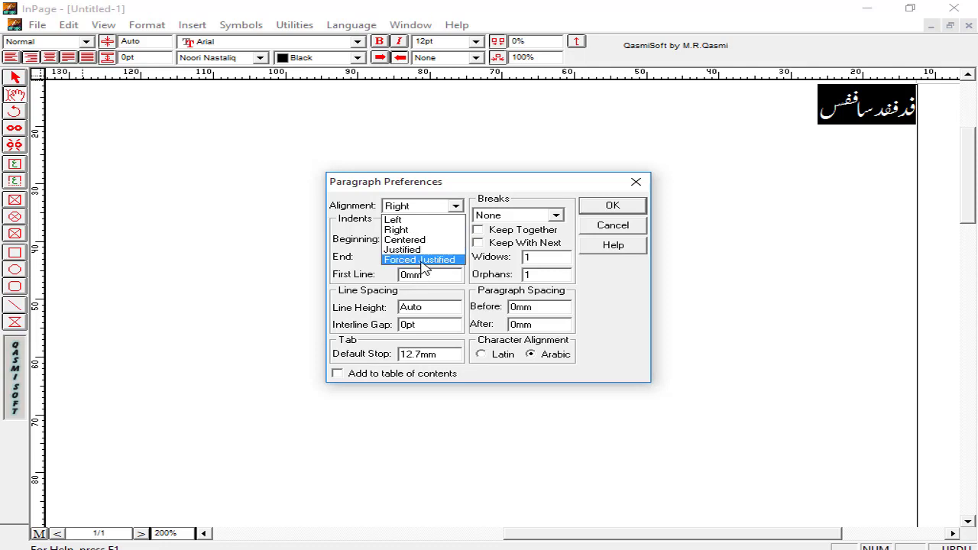
{"action": "left_click", "coordinate": [623, 298]}
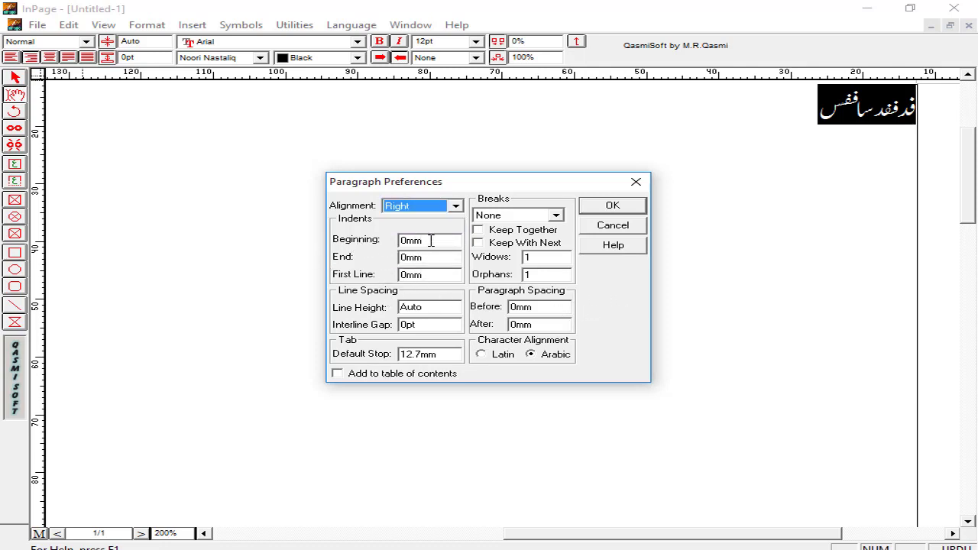
{"action": "left_click", "coordinate": [406, 239]}
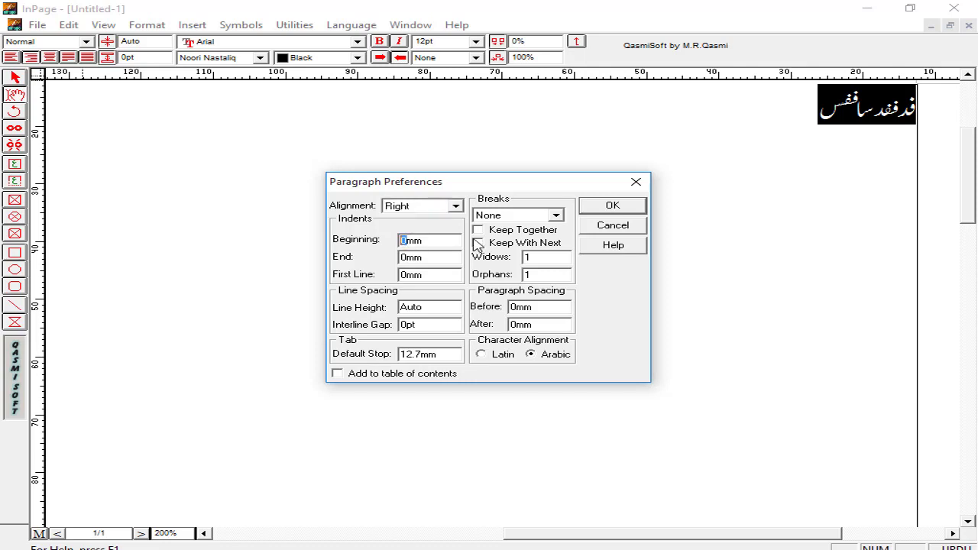
{"action": "type", "text": "10"}
{"action": "key", "text": "Return"}
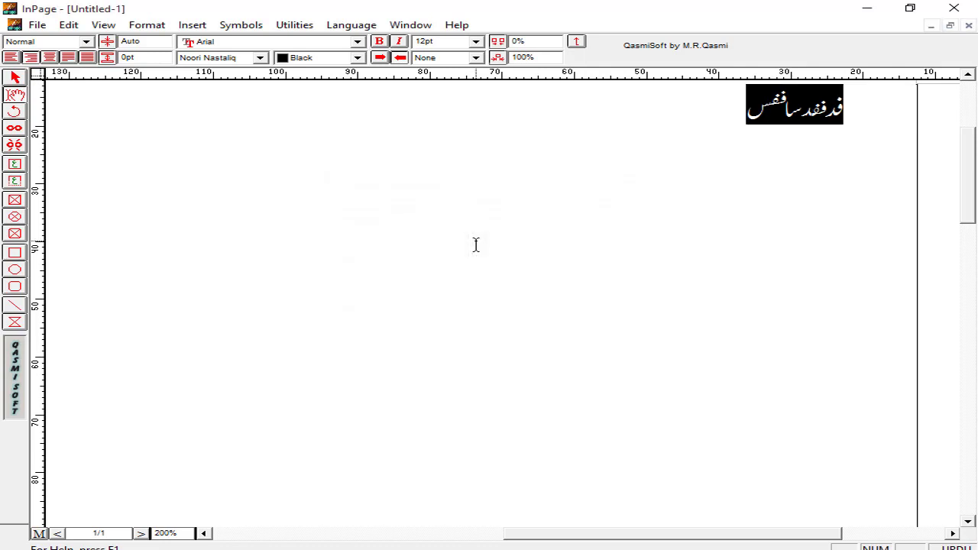
Review the paragraph preferences of the selected text and close them
{"action": "left_click", "coordinate": [162, 27]}
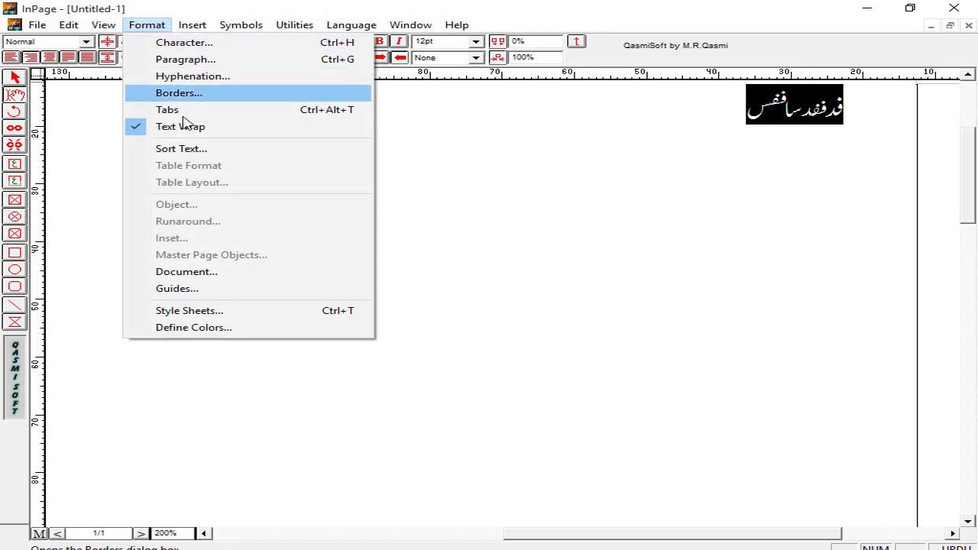
{"action": "mouse_move", "coordinate": [186, 28]}
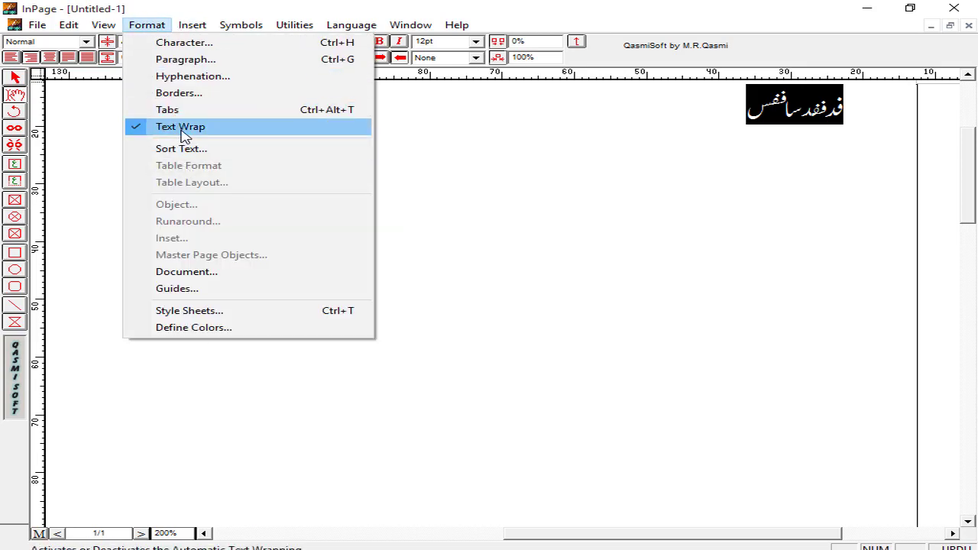
{"action": "left_click", "coordinate": [185, 59]}
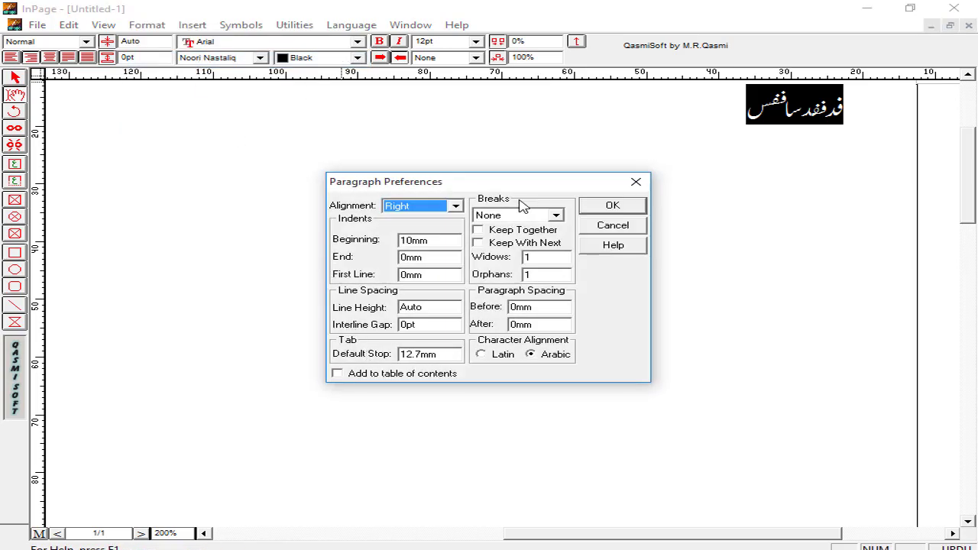
{"action": "left_click", "coordinate": [612, 226]}
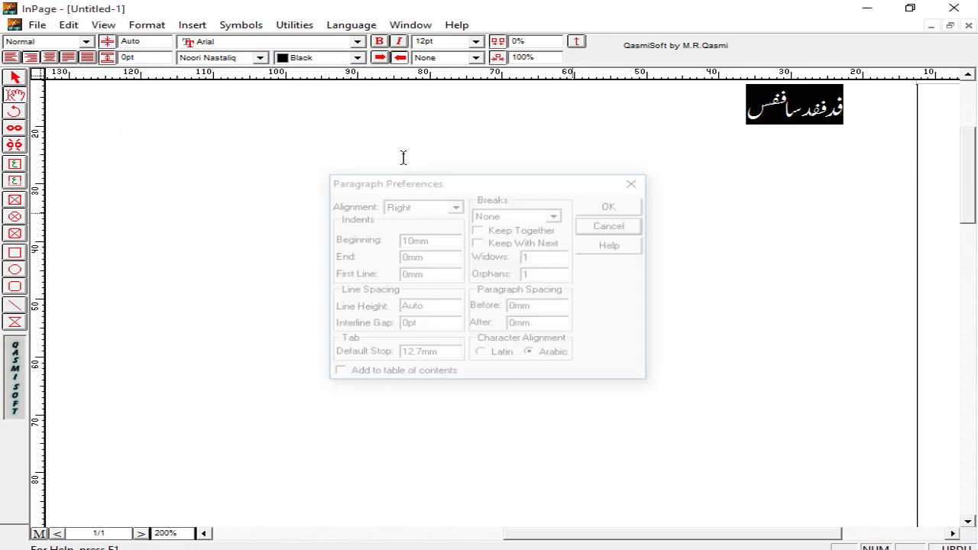
Open the style sheets settings and close them again
{"action": "left_click", "coordinate": [158, 25]}
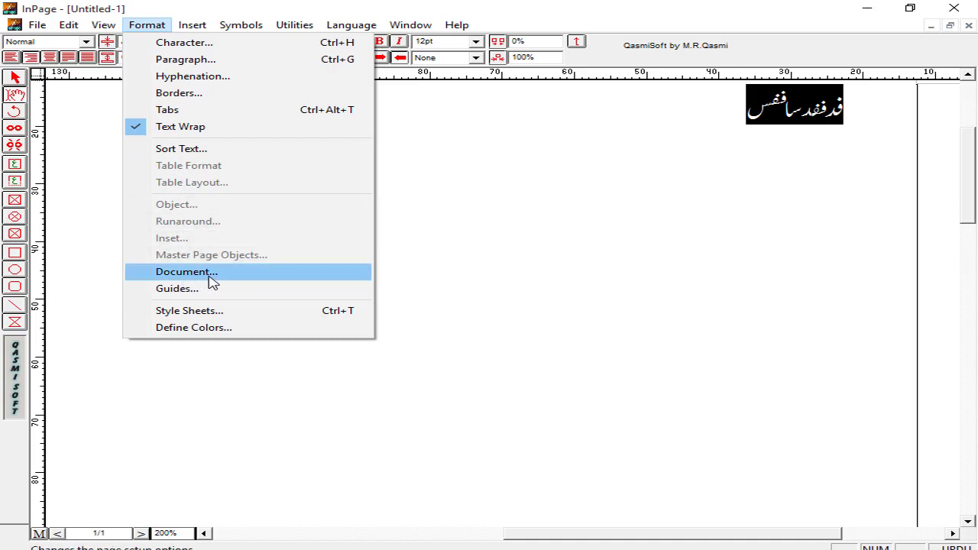
{"action": "left_click", "coordinate": [237, 314]}
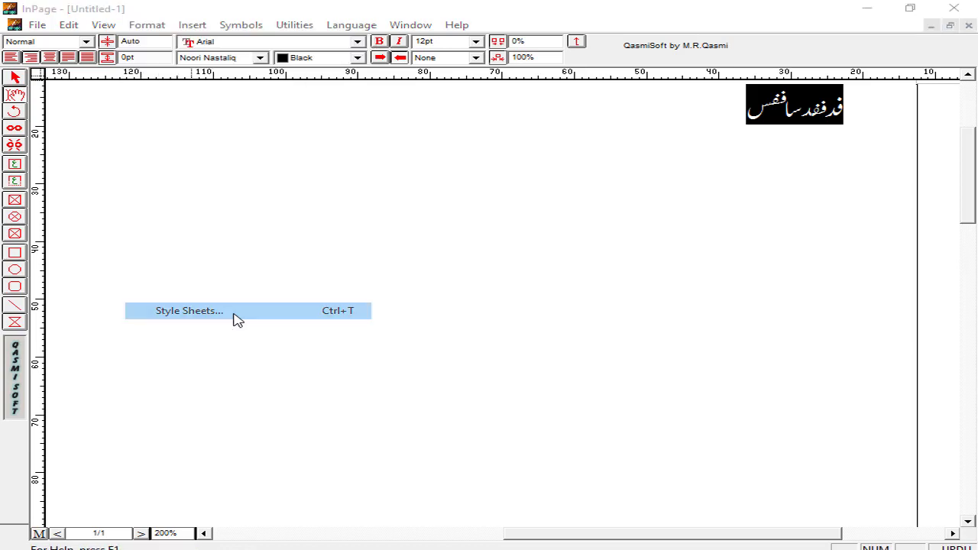
{"action": "left_click", "coordinate": [615, 230]}
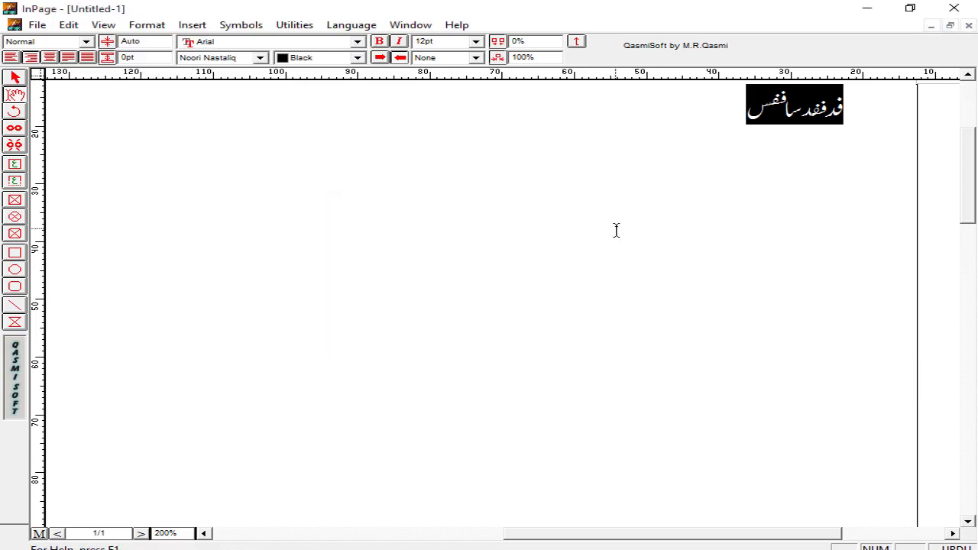
Look through the insert, symbol and utility commands, including the Auto Index file selection
{"action": "left_click", "coordinate": [145, 25]}
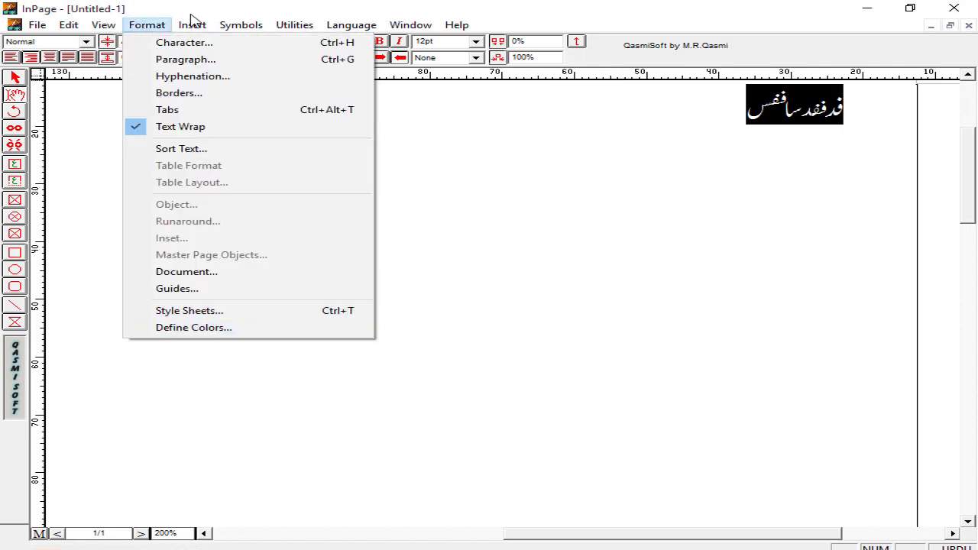
{"action": "mouse_move", "coordinate": [192, 25]}
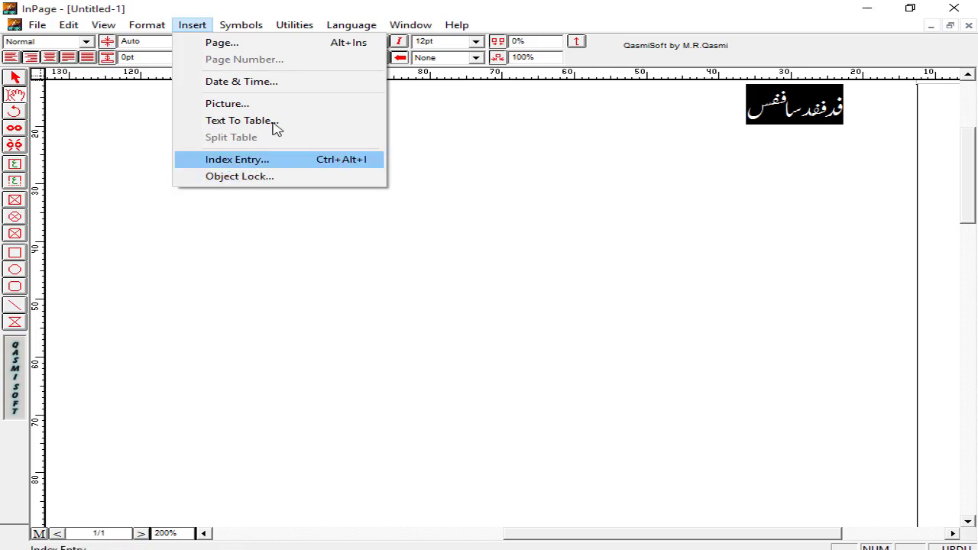
{"action": "mouse_move", "coordinate": [238, 26]}
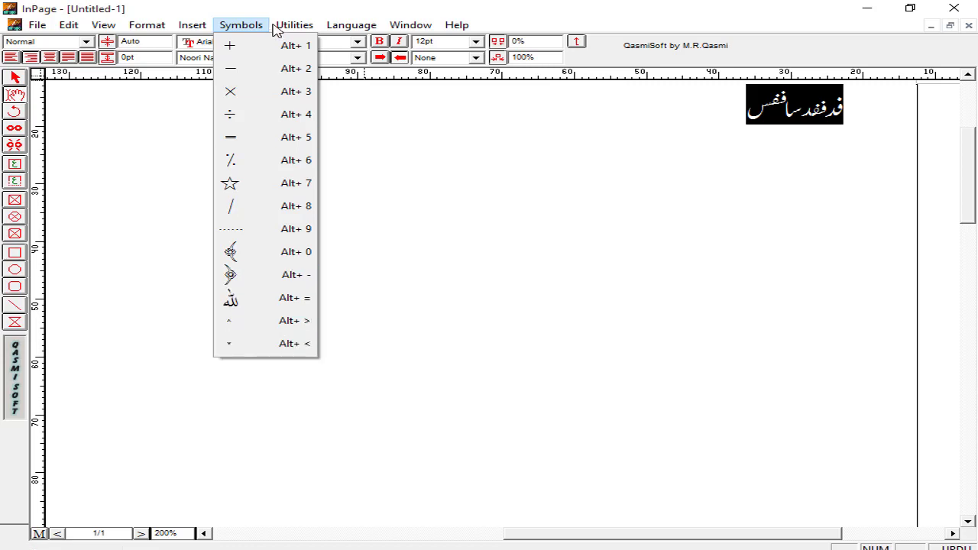
{"action": "mouse_move", "coordinate": [299, 25]}
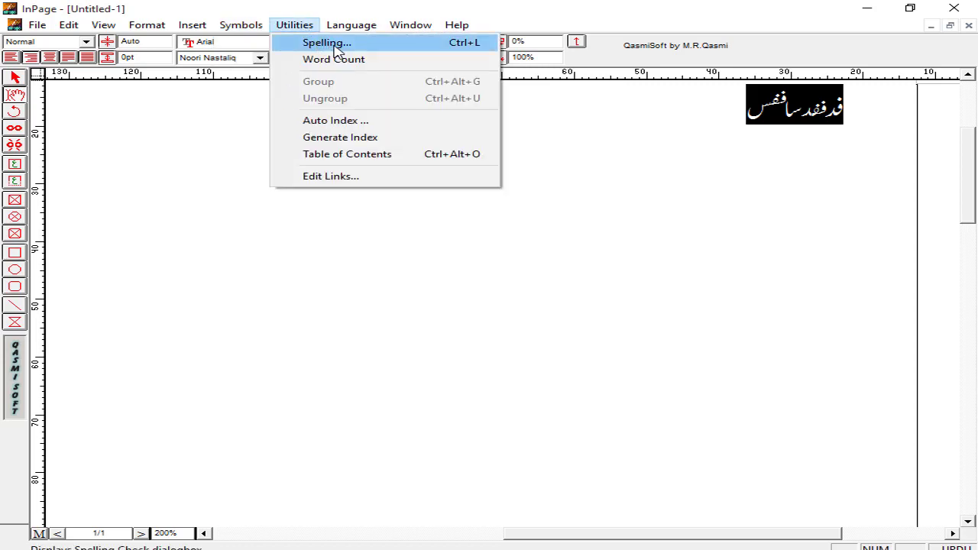
{"action": "left_click", "coordinate": [362, 123]}
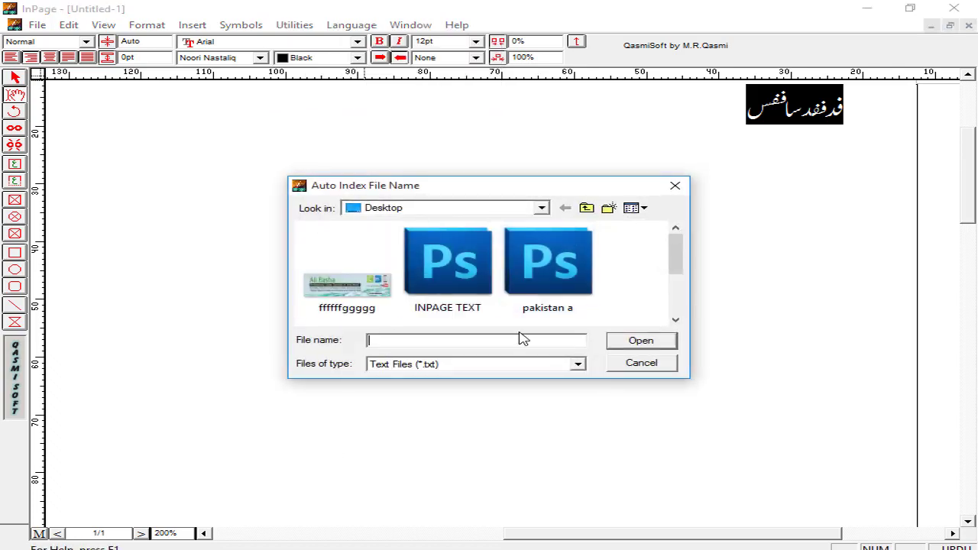
{"action": "scroll", "coordinate": [458, 290], "scroll_direction": "down", "scroll_amount": 2}
{"action": "scroll", "coordinate": [462, 285], "scroll_direction": "up", "scroll_amount": 2}
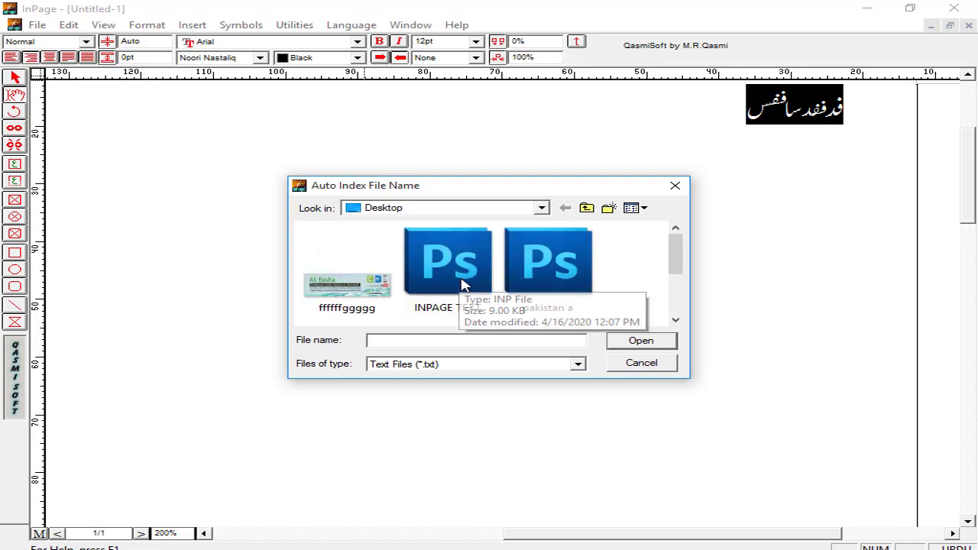
{"action": "left_click", "coordinate": [673, 186]}
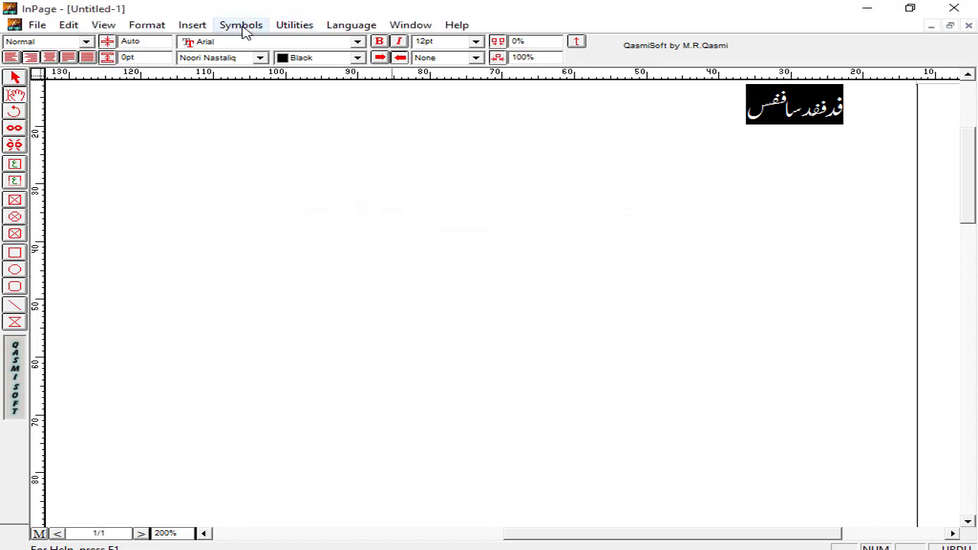
Tile the document window, shift it slightly and maximize it again
{"action": "left_click", "coordinate": [301, 28]}
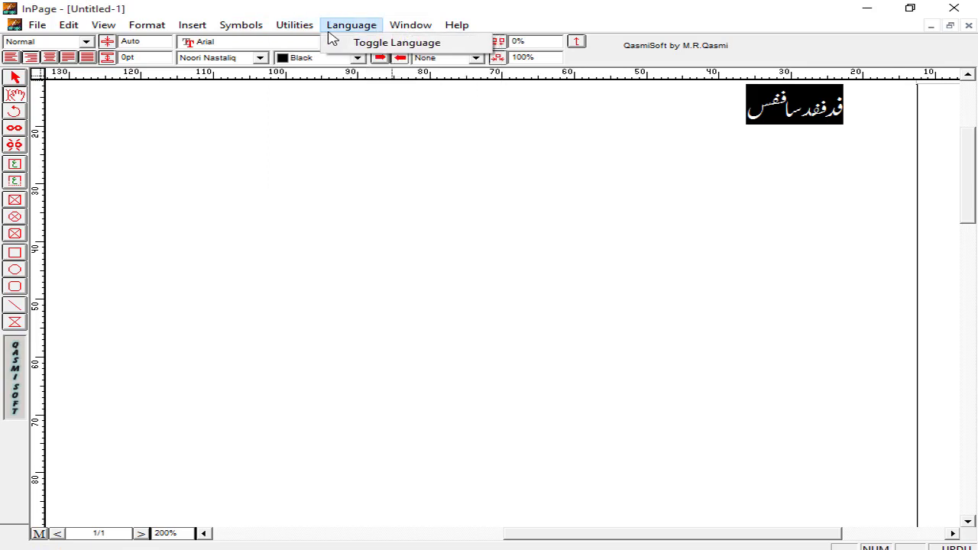
{"action": "mouse_move", "coordinate": [430, 32]}
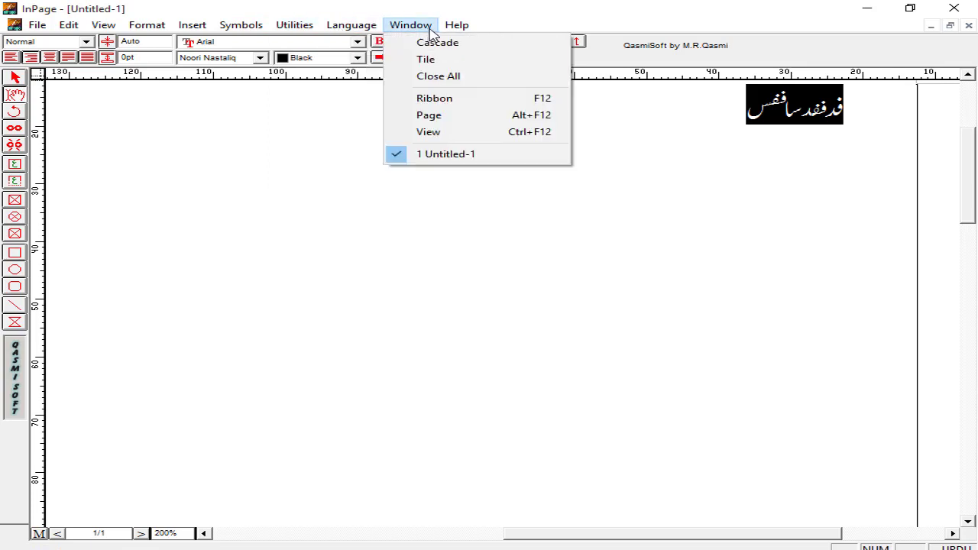
{"action": "left_click", "coordinate": [453, 61]}
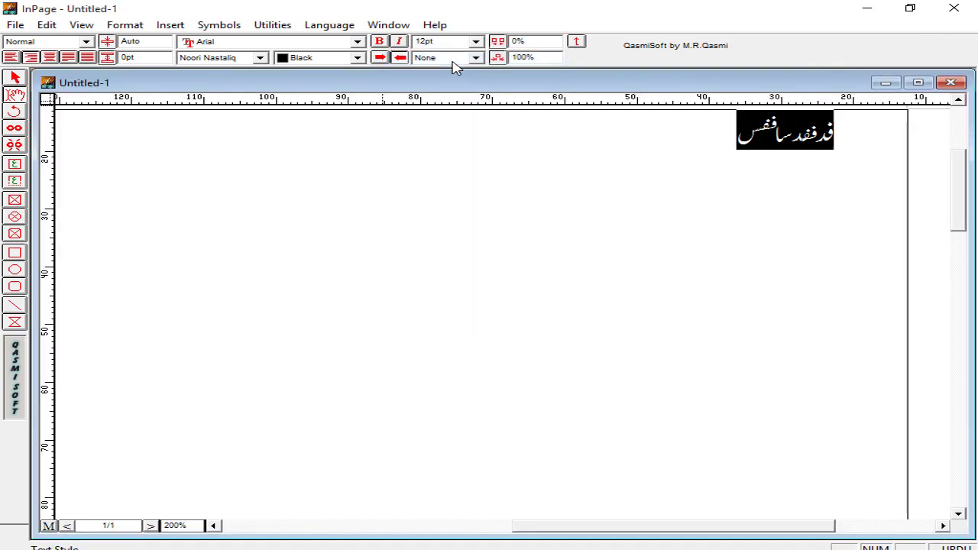
{"action": "mouse_move", "coordinate": [638, 83]}
{"action": "left_mouse_down"}
{"action": "mouse_move", "coordinate": [622, 197]}
{"action": "mouse_move", "coordinate": [787, 111]}
{"action": "mouse_move", "coordinate": [624, 123]}
{"action": "mouse_move", "coordinate": [651, 114]}
{"action": "mouse_move", "coordinate": [652, 85]}
{"action": "left_mouse_up"}
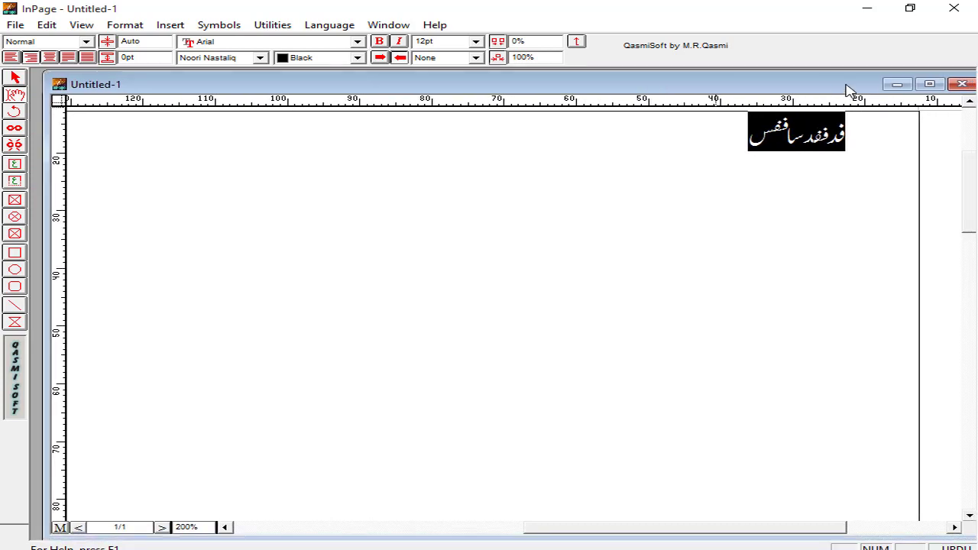
{"action": "left_click", "coordinate": [926, 82]}
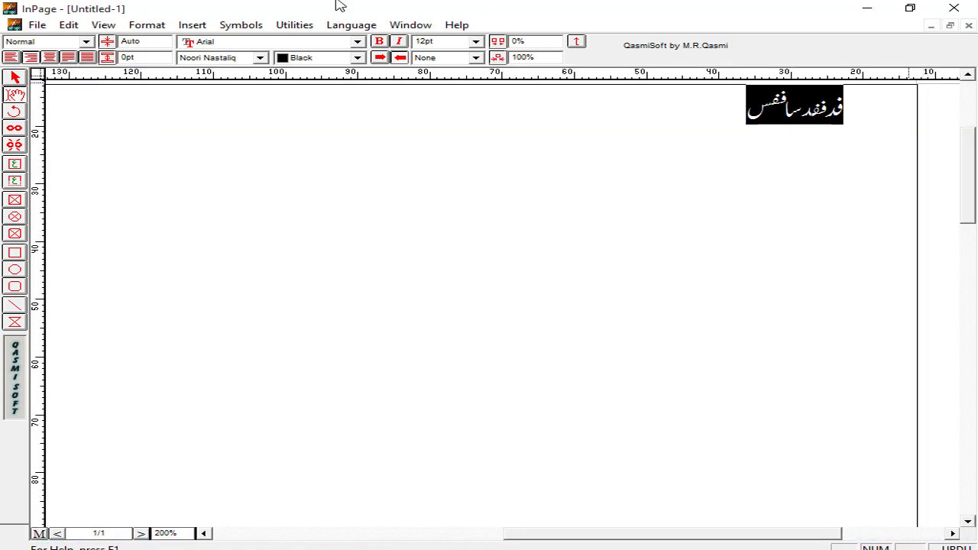
Move the input focus from the page to the ribbon's font size field
{"action": "left_click", "coordinate": [399, 26]}
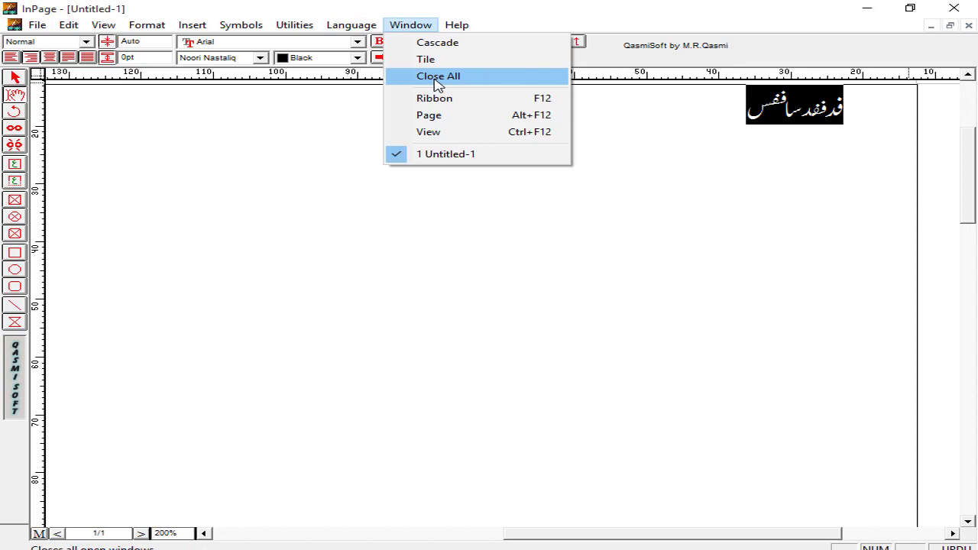
{"action": "left_click", "coordinate": [440, 103]}
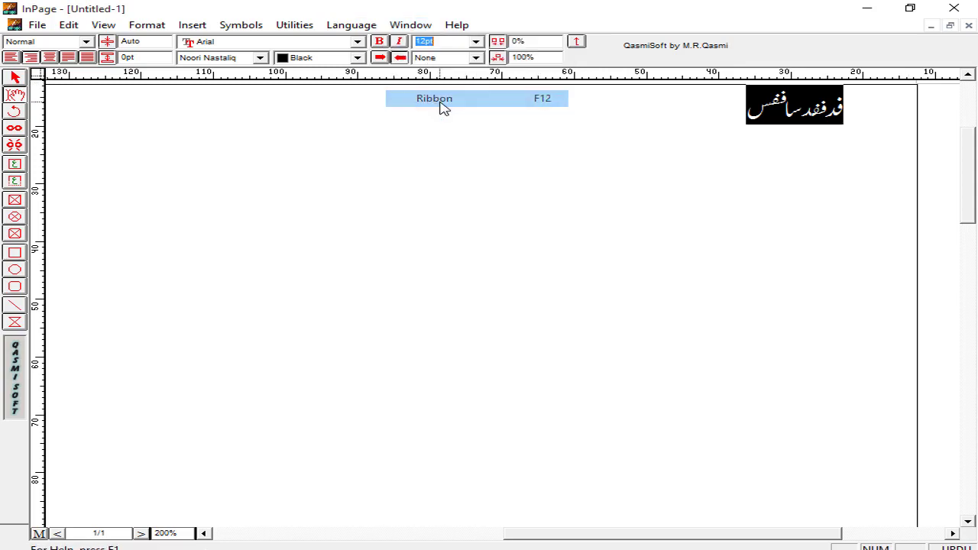
Move the input focus to the page scroller in the status bar, and look through the file and window commands
{"action": "left_click", "coordinate": [404, 28]}
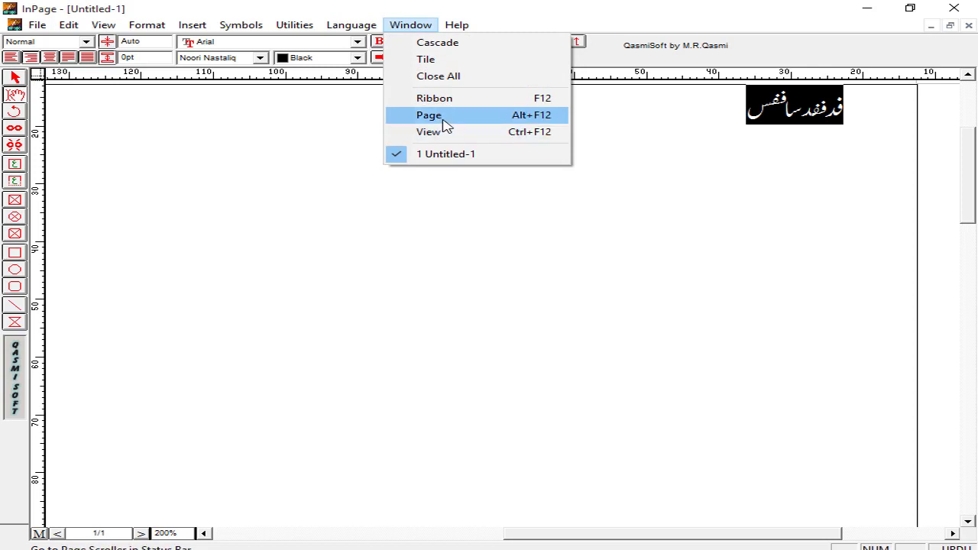
{"action": "left_click", "coordinate": [443, 121]}
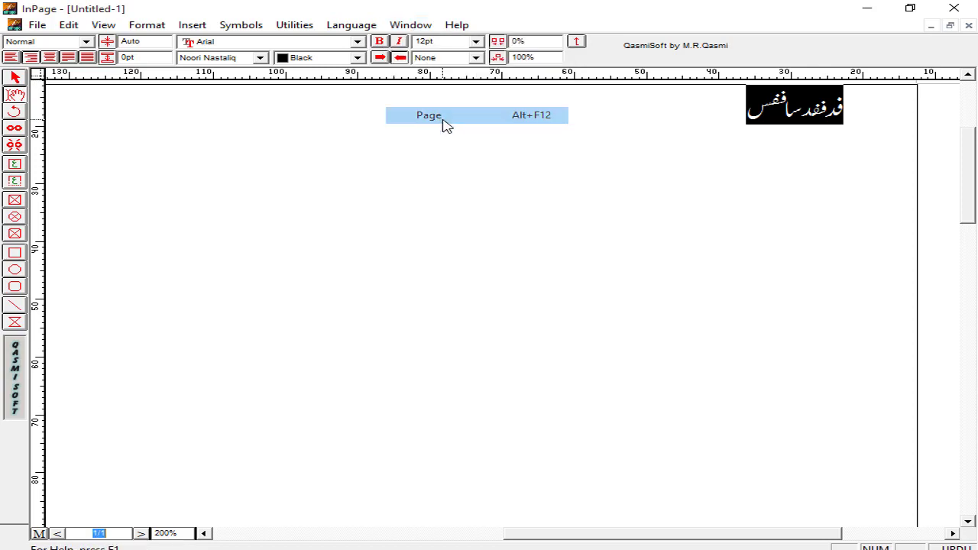
{"action": "left_click", "coordinate": [108, 27]}
{"action": "mouse_move", "coordinate": [46, 26]}
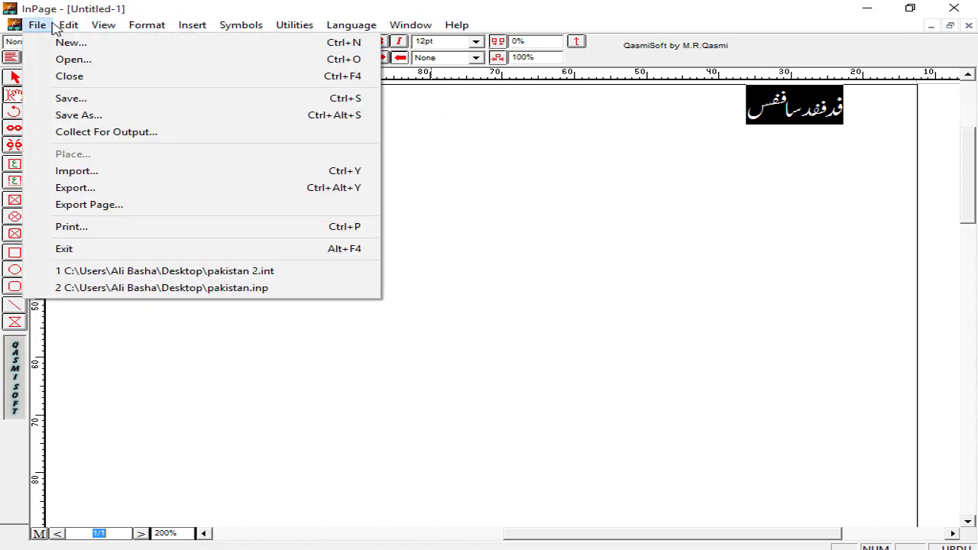
{"action": "mouse_move", "coordinate": [426, 34]}
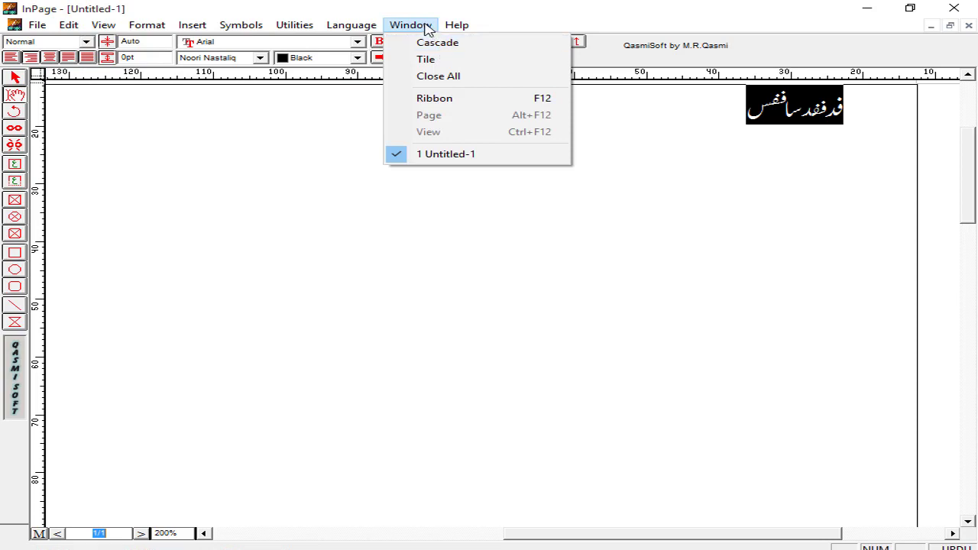
Look over the page further down, fit the whole page in view and return to 200% zoom
{"action": "left_click", "coordinate": [143, 534]}
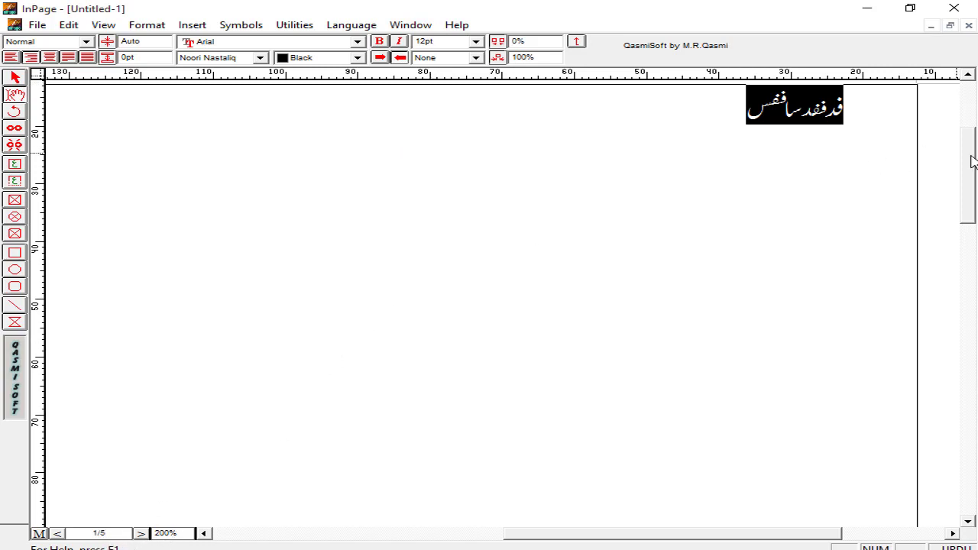
{"action": "left_click_drag", "start_coordinate": [972, 161], "coordinate": [971, 277]}
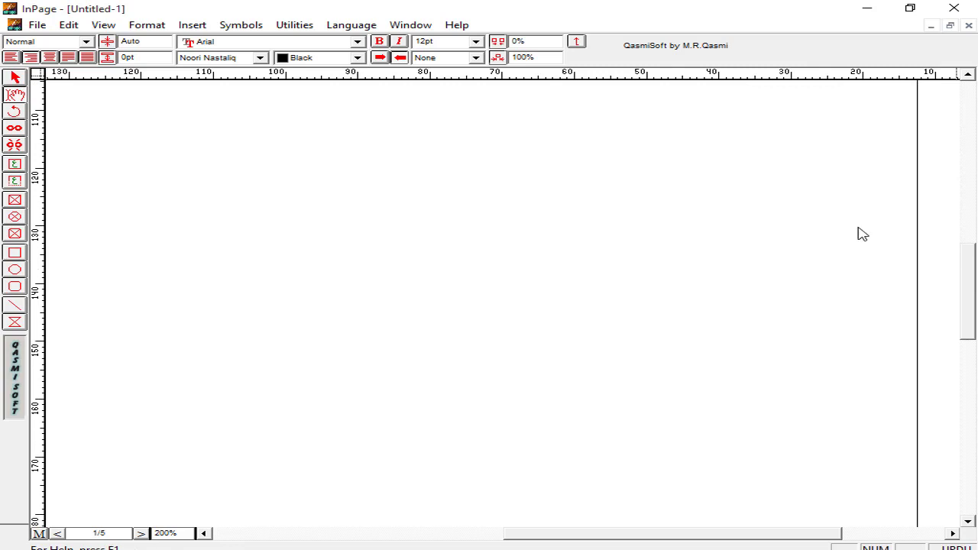
{"action": "key", "text": "ctrl+0"}
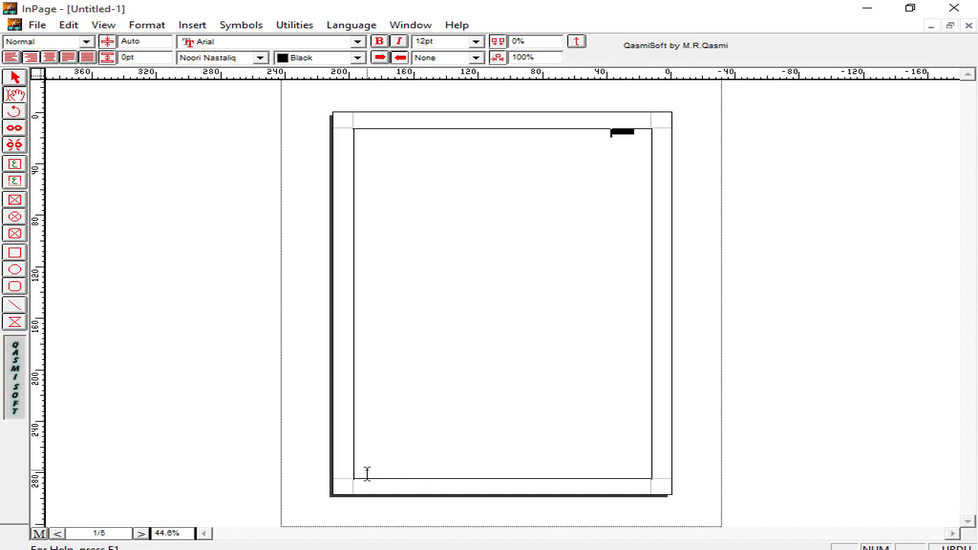
{"action": "key", "text": "ctrl+2"}
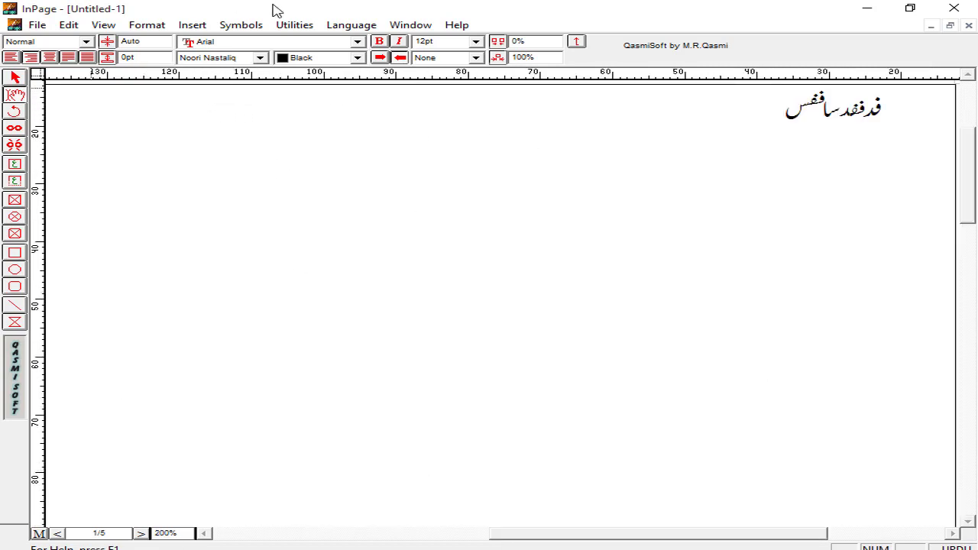
Look through the window and help commands without running any of them
{"action": "left_click", "coordinate": [410, 24]}
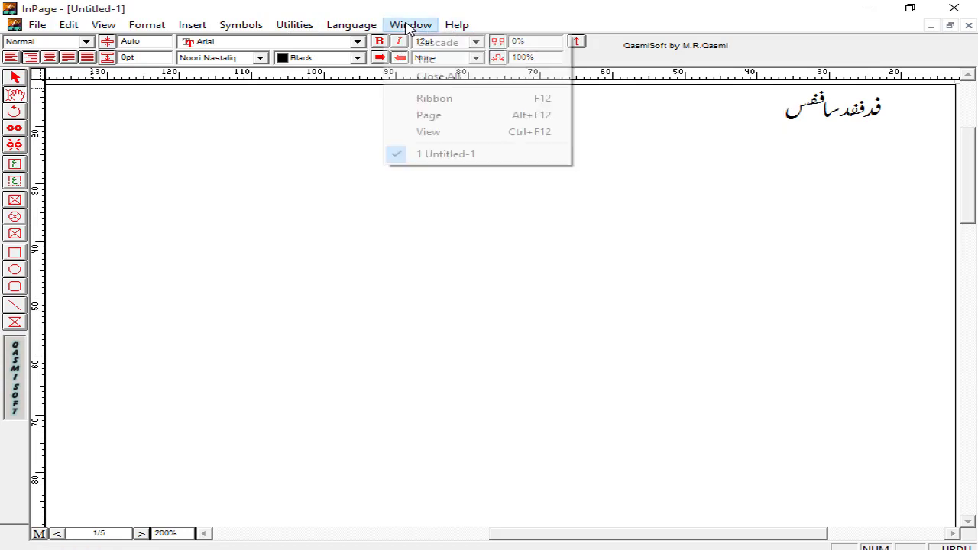
{"action": "mouse_move", "coordinate": [456, 27]}
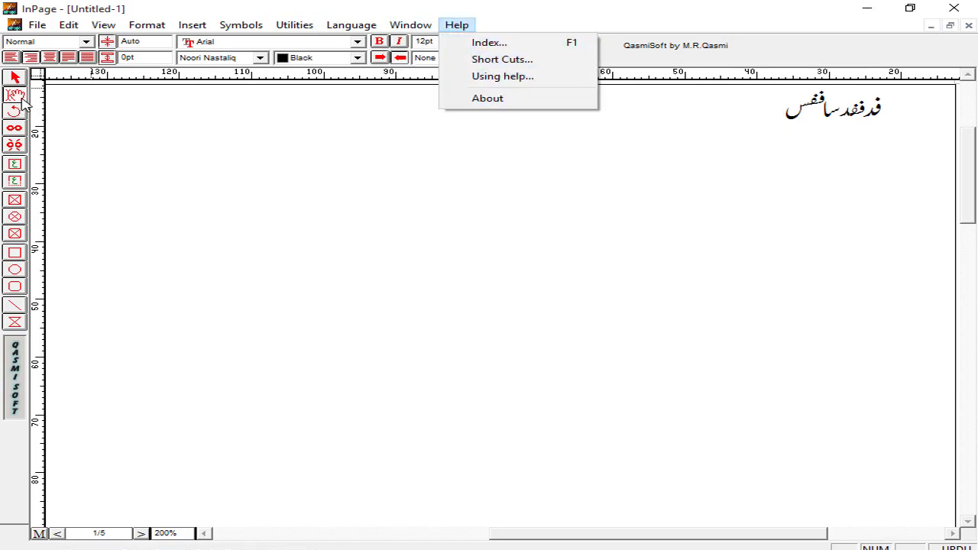
{"action": "left_click", "coordinate": [389, 192]}
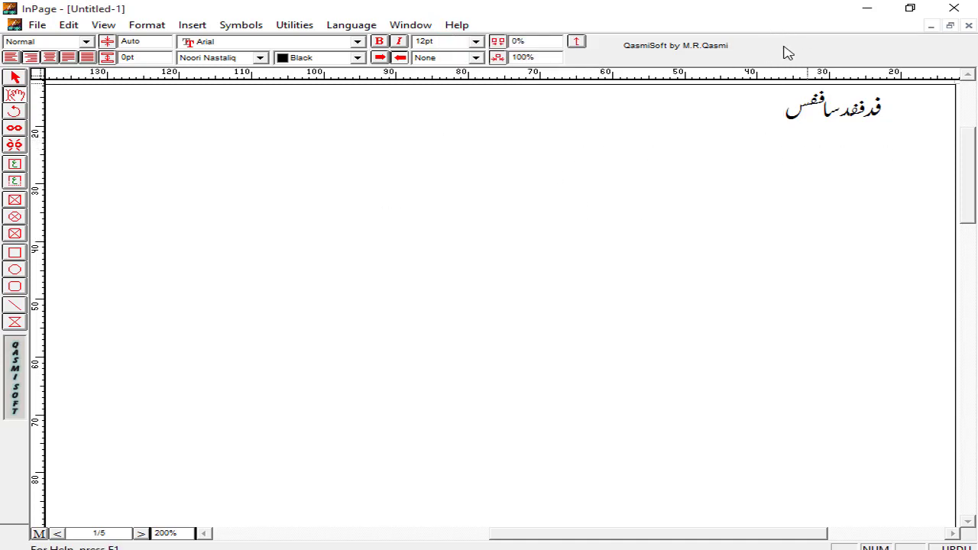
Try the pick tool, return to text editing and append "فقد" to the end of the page's Urdu line
{"action": "left_click", "coordinate": [15, 78]}
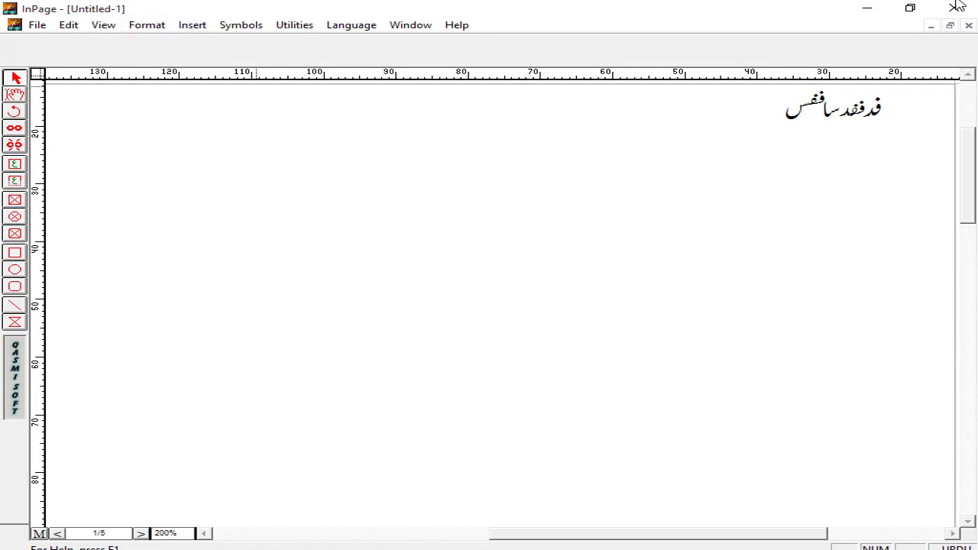
{"action": "left_click", "coordinate": [14, 95]}
{"action": "left_click", "coordinate": [574, 110]}
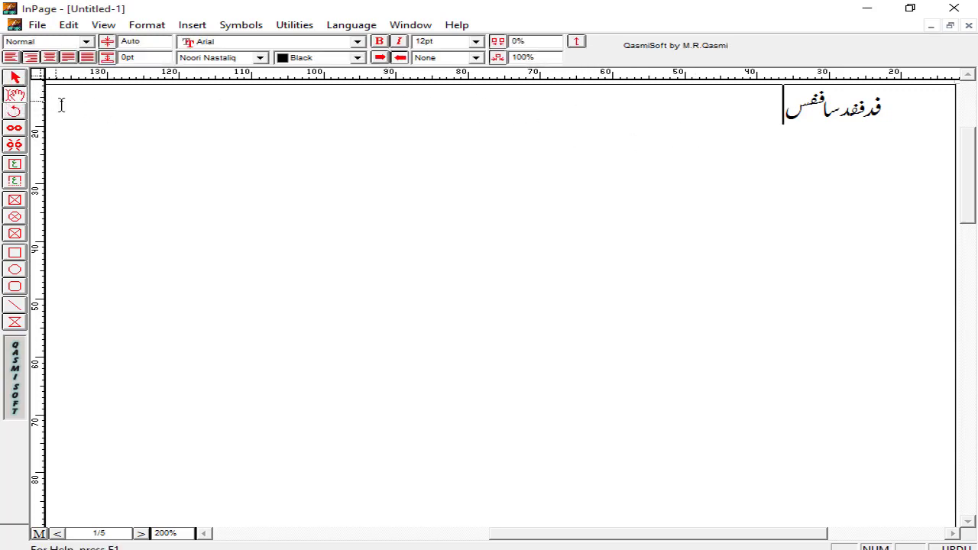
{"action": "type", "text": "فقد"}
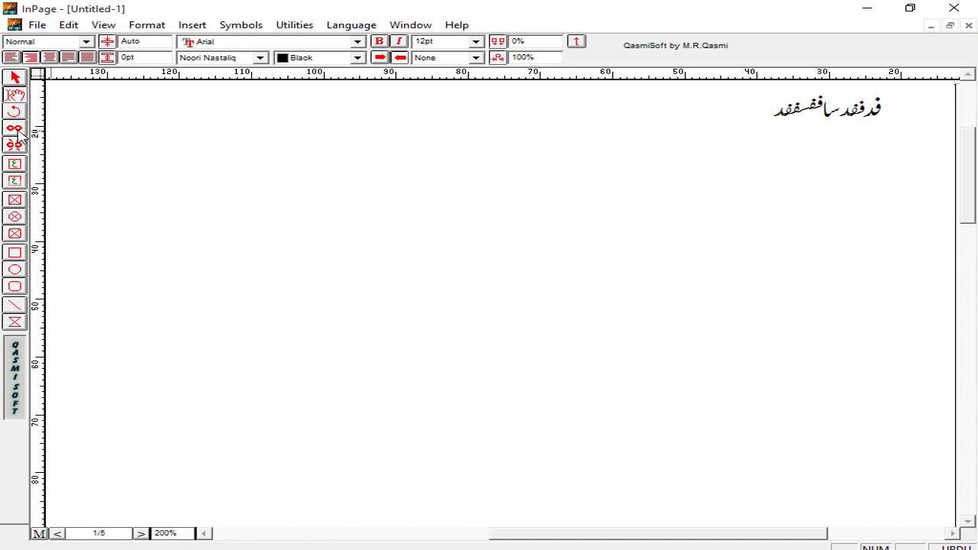
Draw a trial text box about 34 mm wide and 50 mm high below the Urdu line, and delete it
{"action": "left_click", "coordinate": [15, 165]}
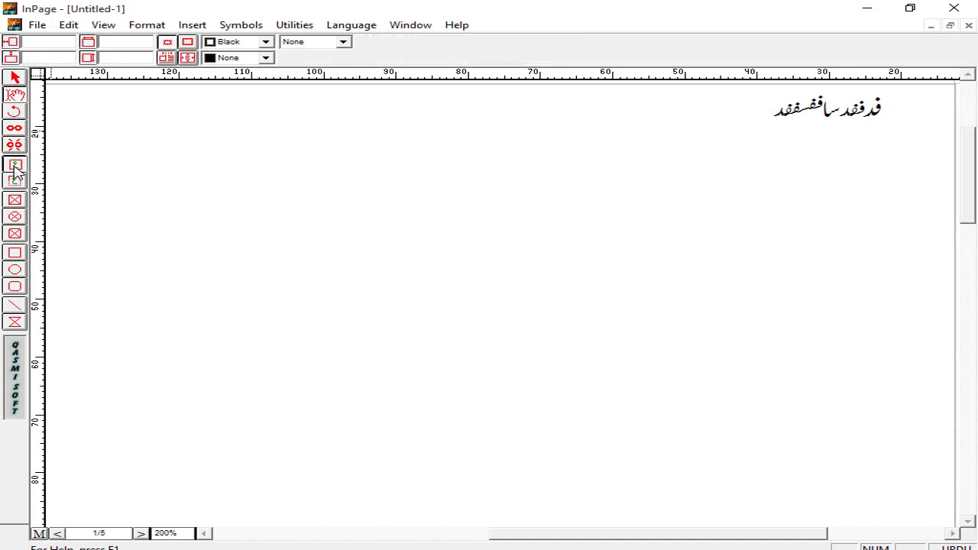
{"action": "left_click_drag", "start_coordinate": [112, 147], "coordinate": [357, 437]}
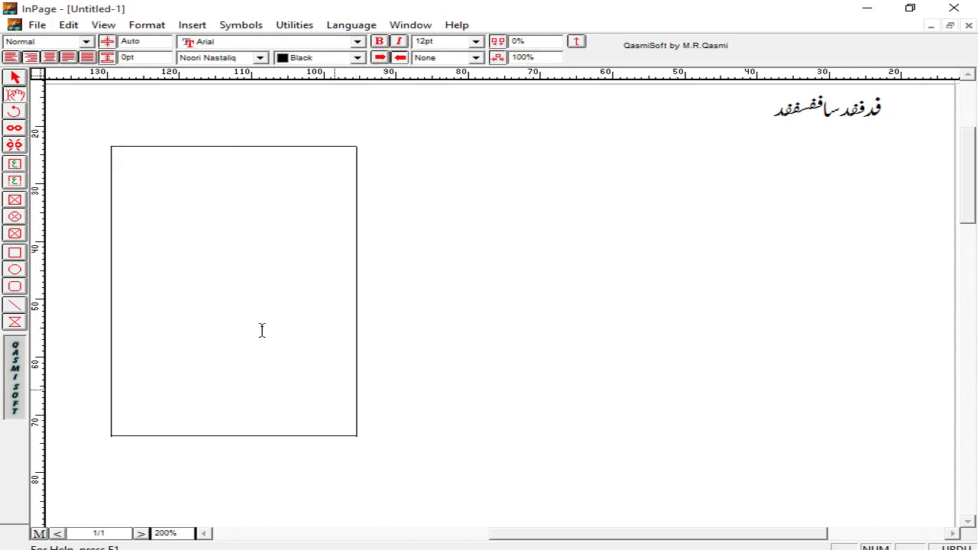
{"action": "left_click", "coordinate": [15, 78]}
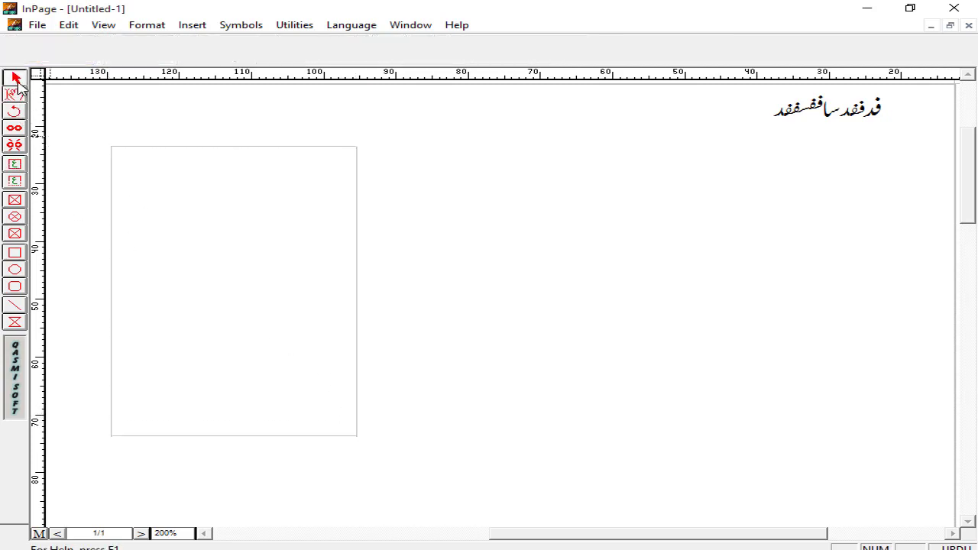
{"action": "left_click", "coordinate": [158, 204]}
{"action": "key", "text": "Delete"}
Draw a text box about 91 mm wide and 130 mm high on the page and enter "فدفد سفد سفد سفد سف" in it
{"action": "key", "text": "ctrl+0"}
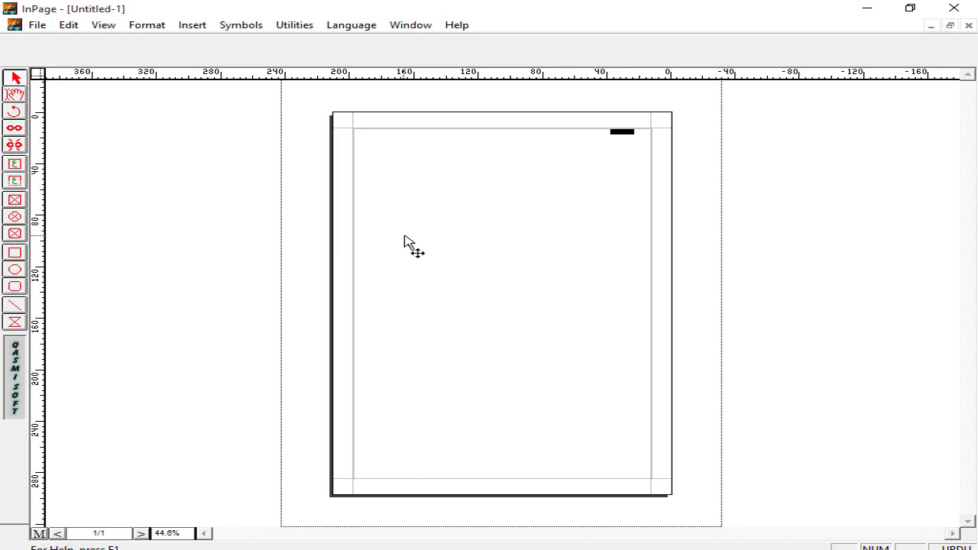
{"action": "left_click", "coordinate": [16, 166]}
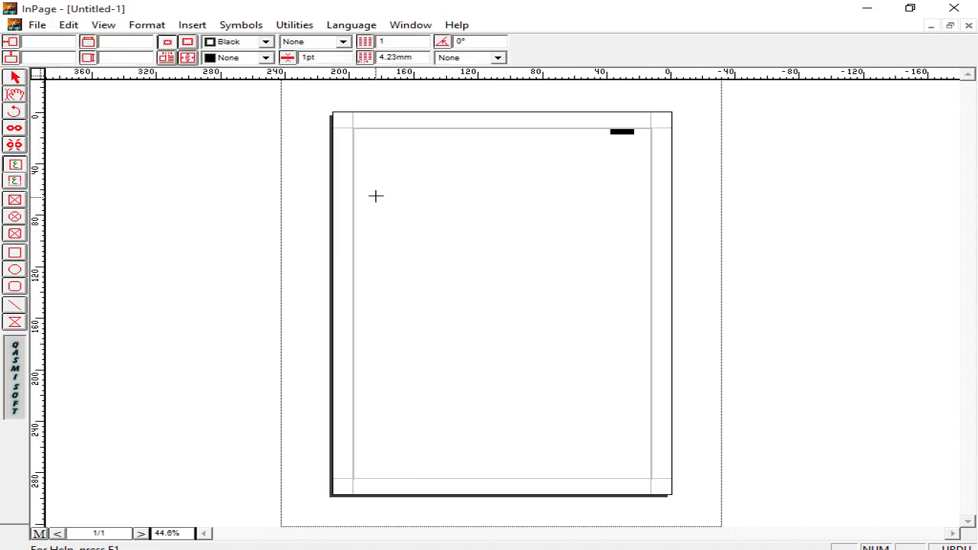
{"action": "left_click_drag", "start_coordinate": [374, 193], "coordinate": [522, 361]}
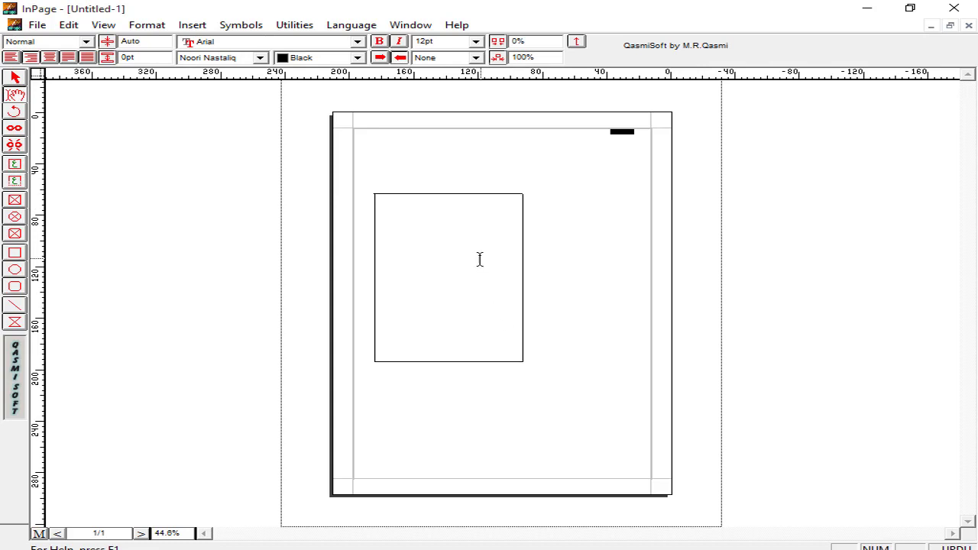
{"action": "type", "text": "a"}
Set the character size to 36pt at the insertion point in the page's main text frame
{"action": "left_click", "coordinate": [456, 192]}
{"action": "left_click", "coordinate": [466, 41]}
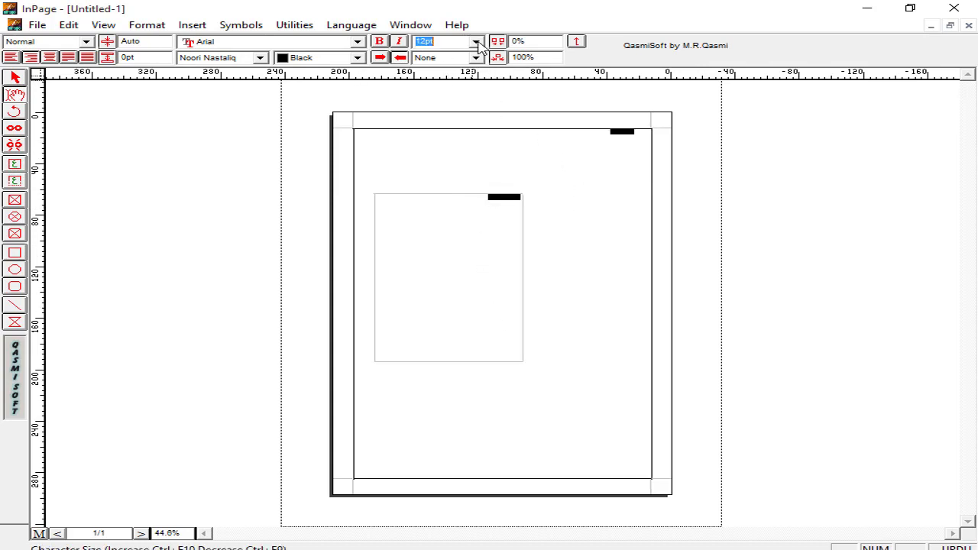
{"action": "left_click", "coordinate": [476, 42]}
{"action": "left_click", "coordinate": [448, 116]}
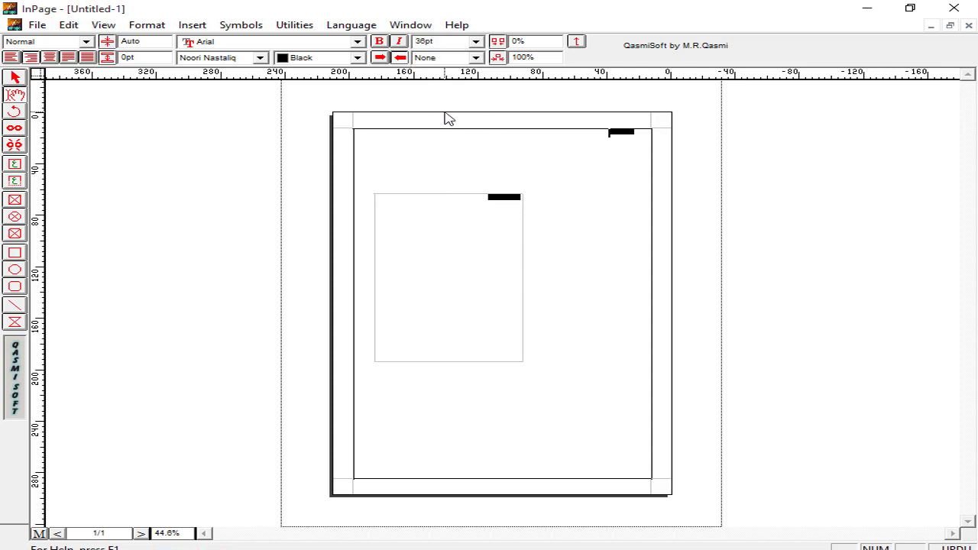
Examine the drawn text box and its selected text at 50%, 100%, 200% and whole-page zoom
{"action": "left_click", "coordinate": [464, 201]}
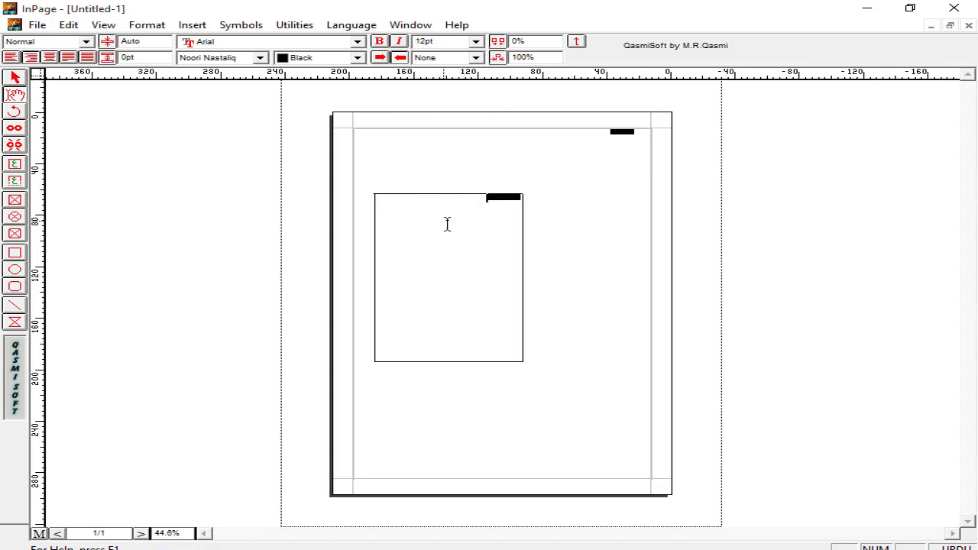
{"action": "key", "text": "ctrl+2"}
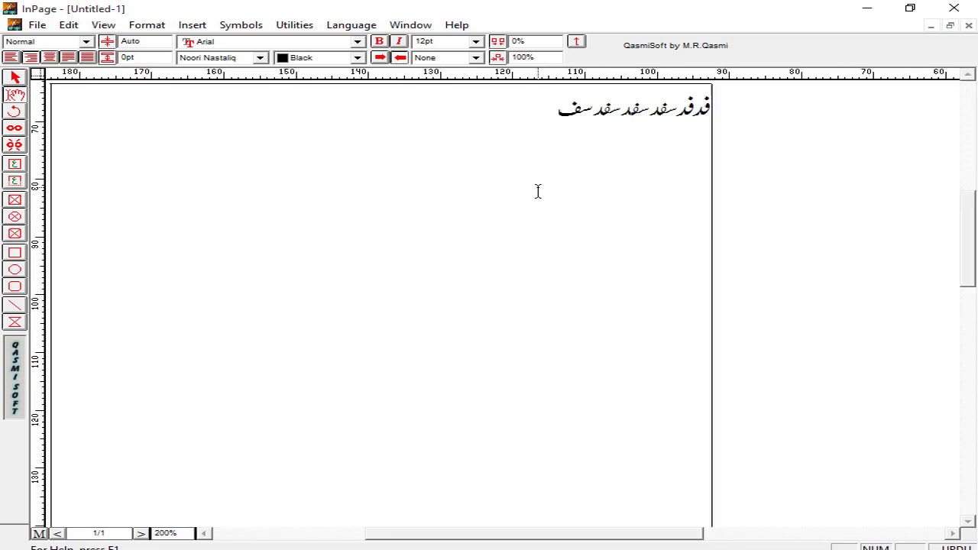
{"action": "key", "text": "ctrl+5"}
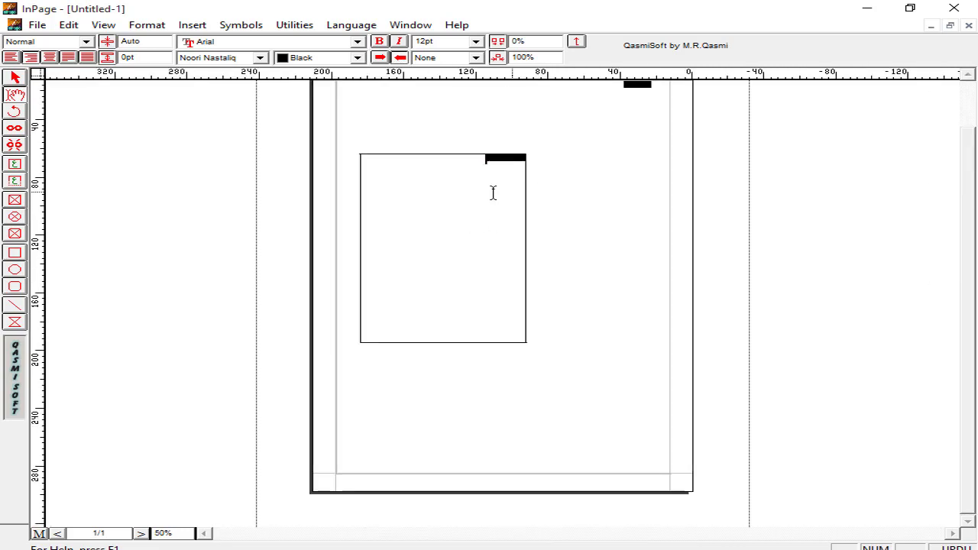
{"action": "key", "text": "ctrl+1"}
{"action": "left_click_drag", "start_coordinate": [486, 250], "coordinate": [574, 278]}
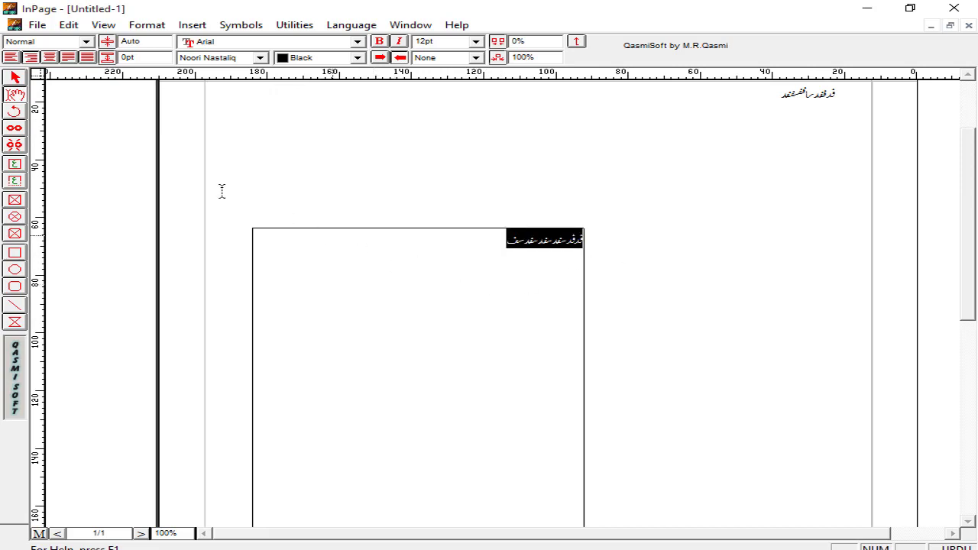
{"action": "key", "text": "ctrl+0"}
{"action": "key", "text": "ctrl+5"}
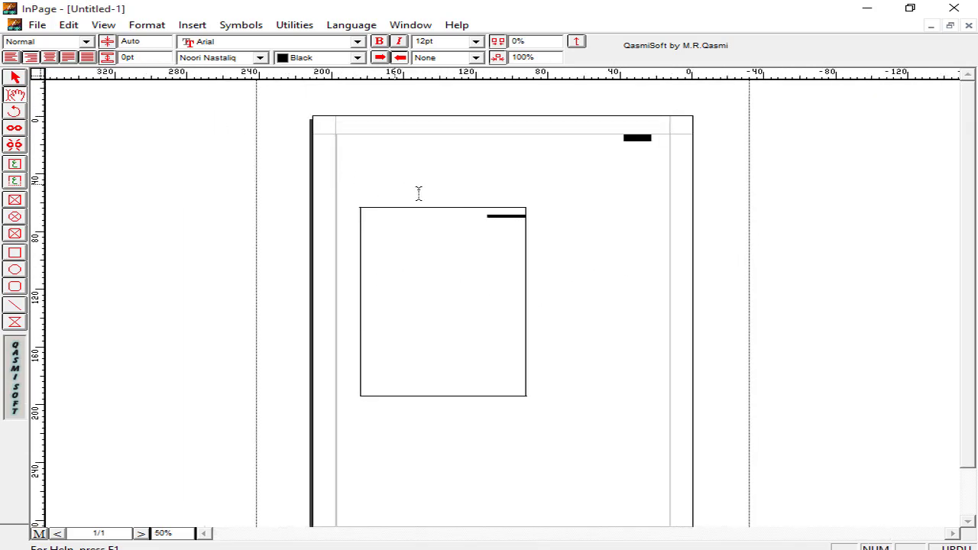
{"action": "key", "text": "ctrl+1"}
{"action": "key", "text": "ctrl+2"}
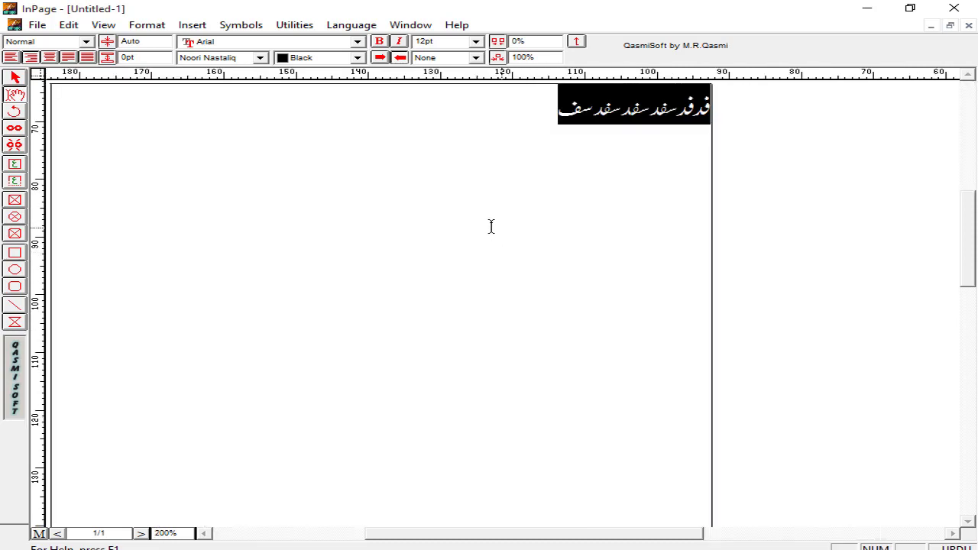
Append more Urdu sample text to the end of the line in the drawn text box at 100% zoom
{"action": "left_click", "coordinate": [456, 186]}
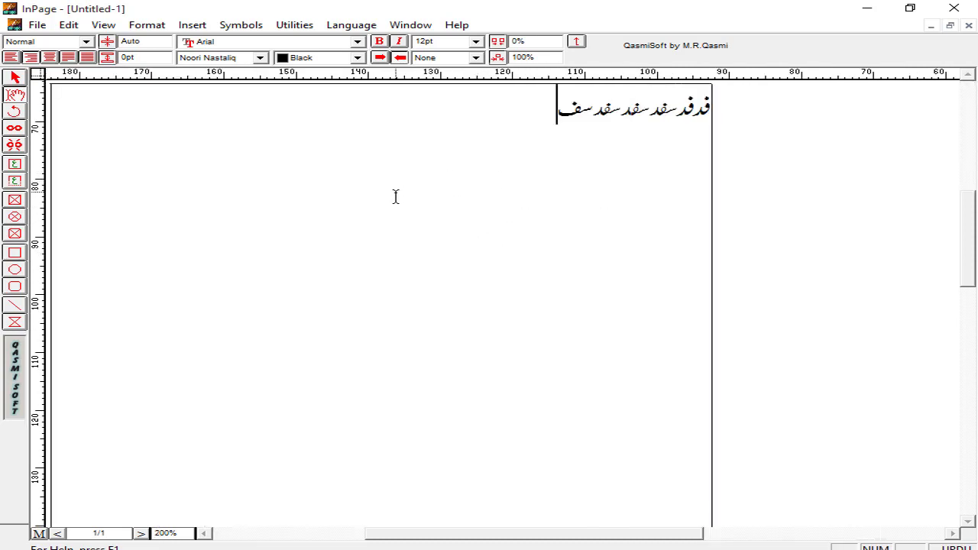
{"action": "key", "text": "ctrl+1"}
{"action": "type", "text": "د سفد دسفد فقدف"}
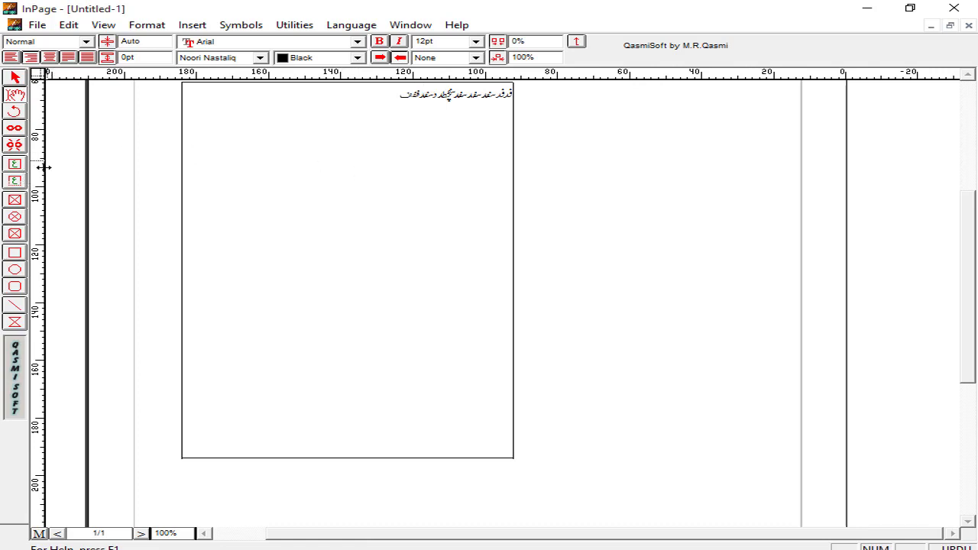
Delete the drawn text box together with its Urdu text from the page
{"action": "key", "text": "ctrl+0"}
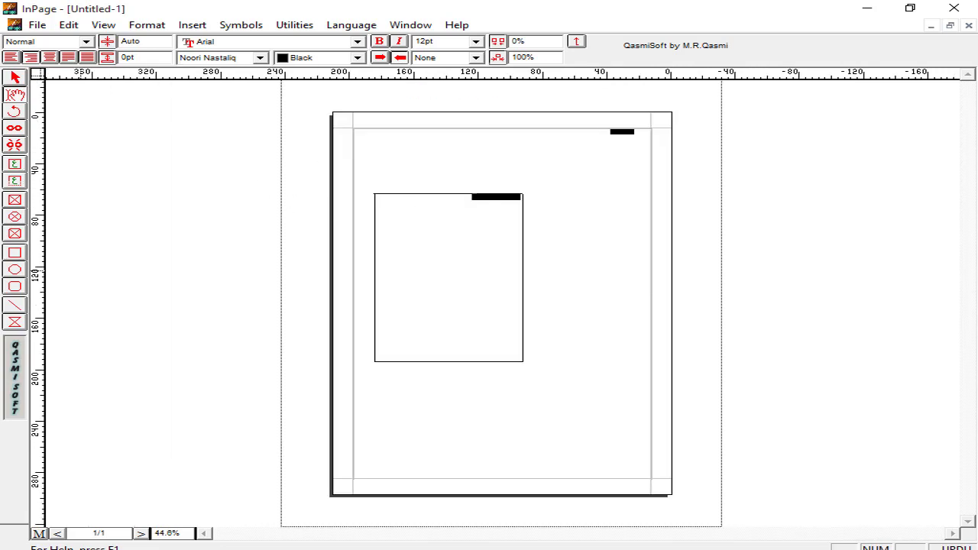
{"action": "left_click", "coordinate": [15, 77]}
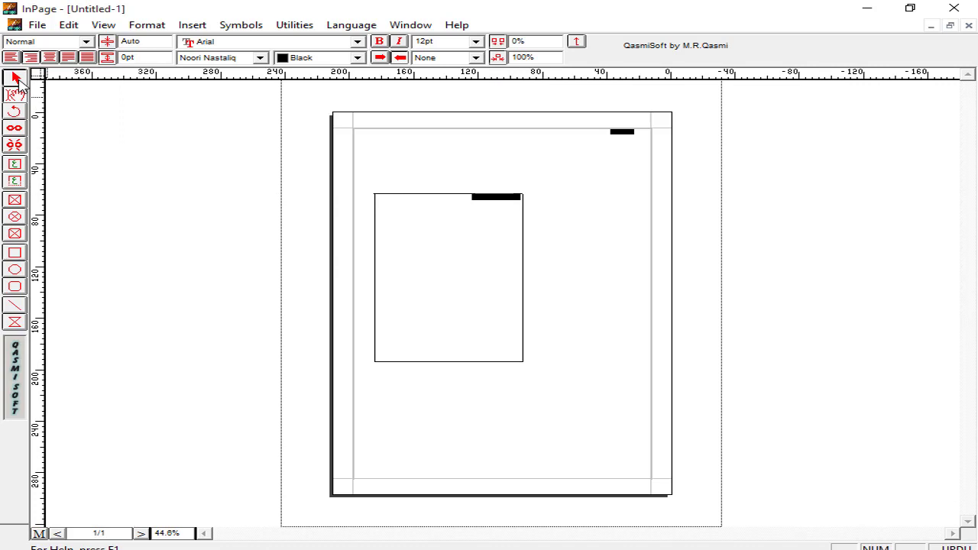
{"action": "left_click", "coordinate": [544, 183]}
{"action": "left_click", "coordinate": [412, 269]}
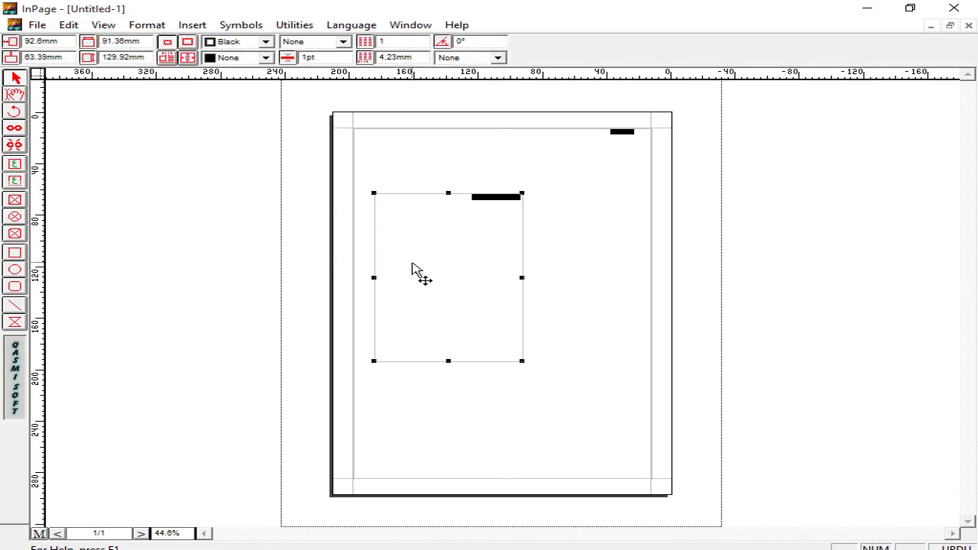
{"action": "key", "text": "Delete"}
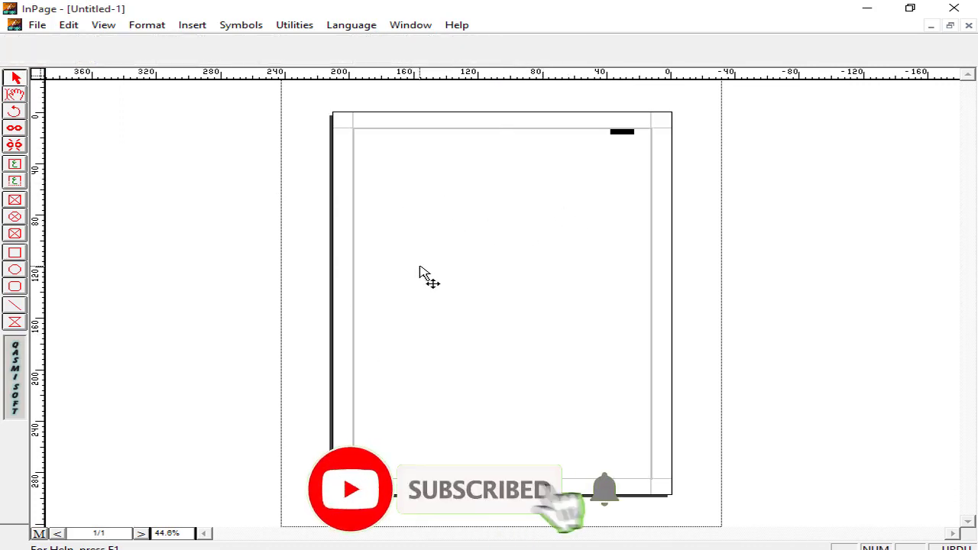
Draw two text boxes side by side in the page's upper half, about 38 by 81 mm and 46 by 71 mm
{"action": "left_click", "coordinate": [14, 164]}
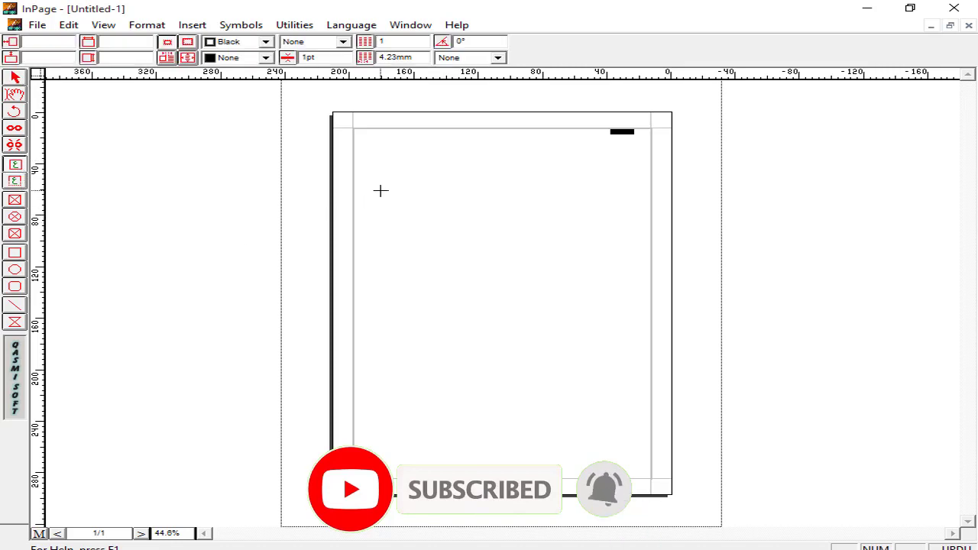
{"action": "left_click_drag", "start_coordinate": [380, 190], "coordinate": [442, 294]}
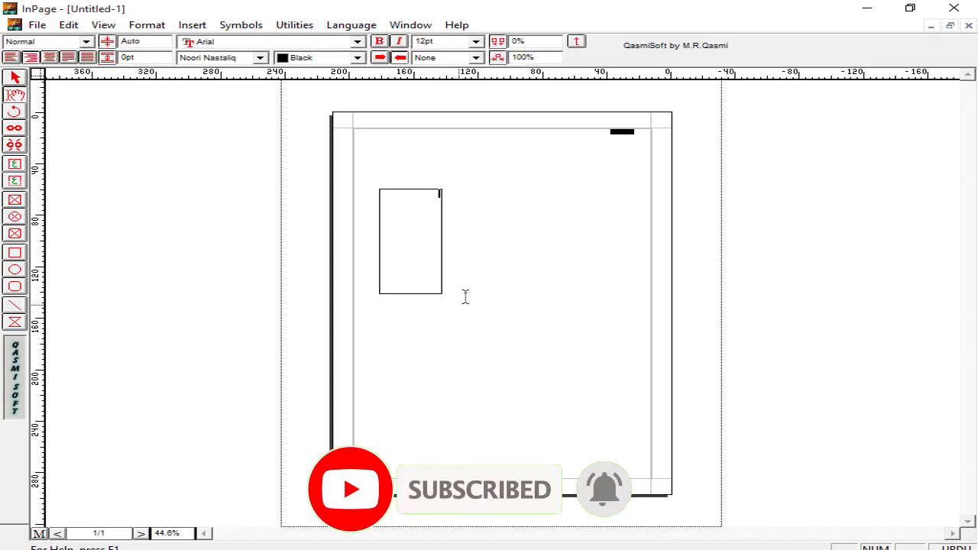
{"action": "left_click", "coordinate": [479, 193]}
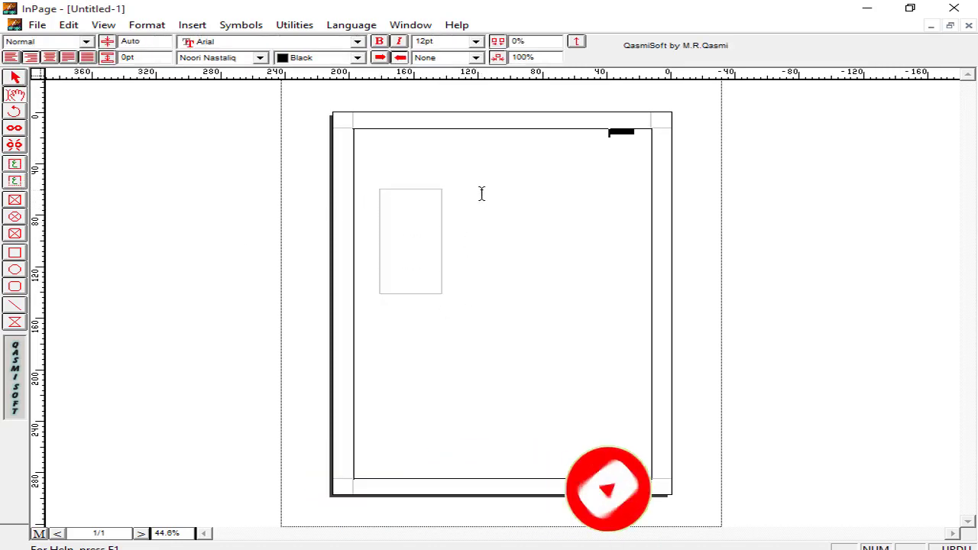
{"action": "left_click", "coordinate": [20, 163]}
{"action": "left_click_drag", "start_coordinate": [447, 189], "coordinate": [523, 281]}
{"action": "left_click", "coordinate": [587, 308]}
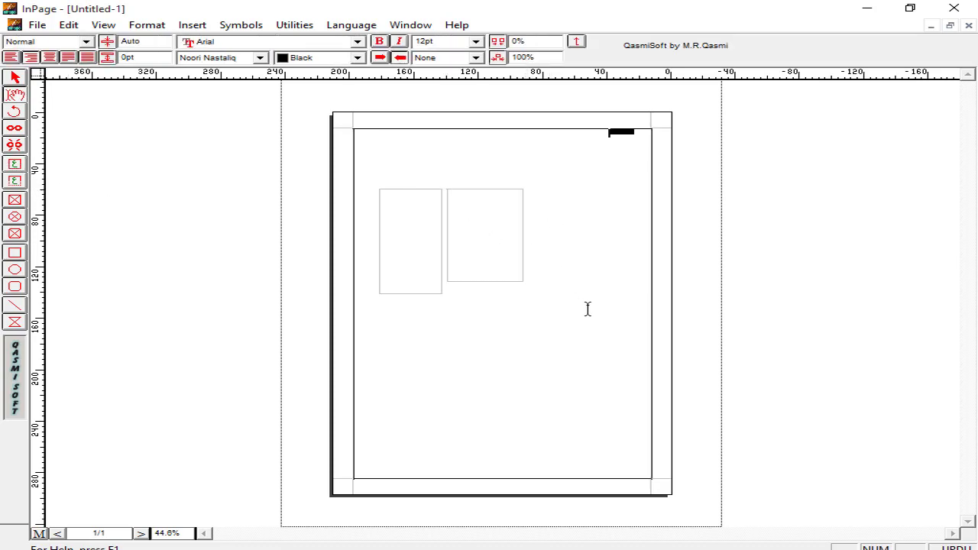
Draw two more text boxes side by side in the page's lower half, about 49 by 77 mm and 51 by 91 mm
{"action": "left_click", "coordinate": [14, 180]}
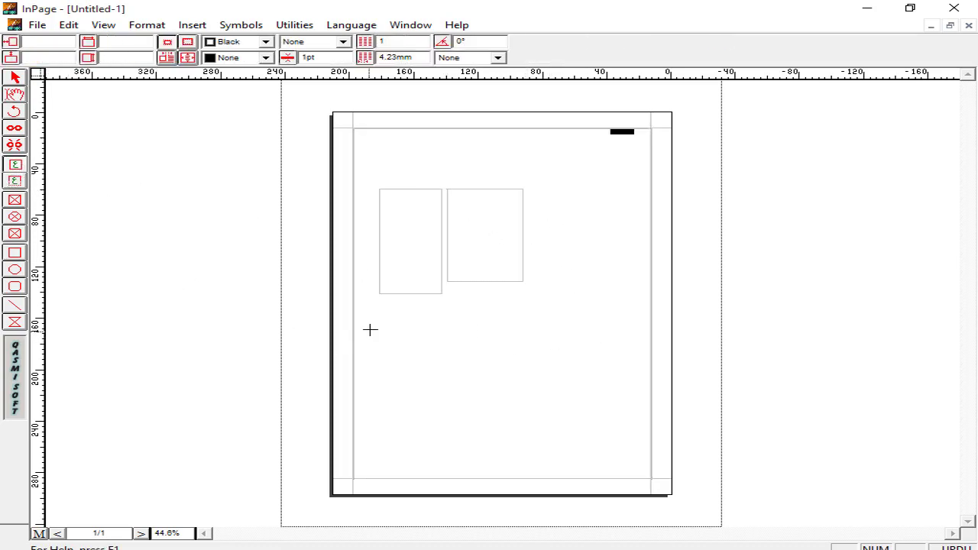
{"action": "left_click_drag", "start_coordinate": [369, 330], "coordinate": [448, 427]}
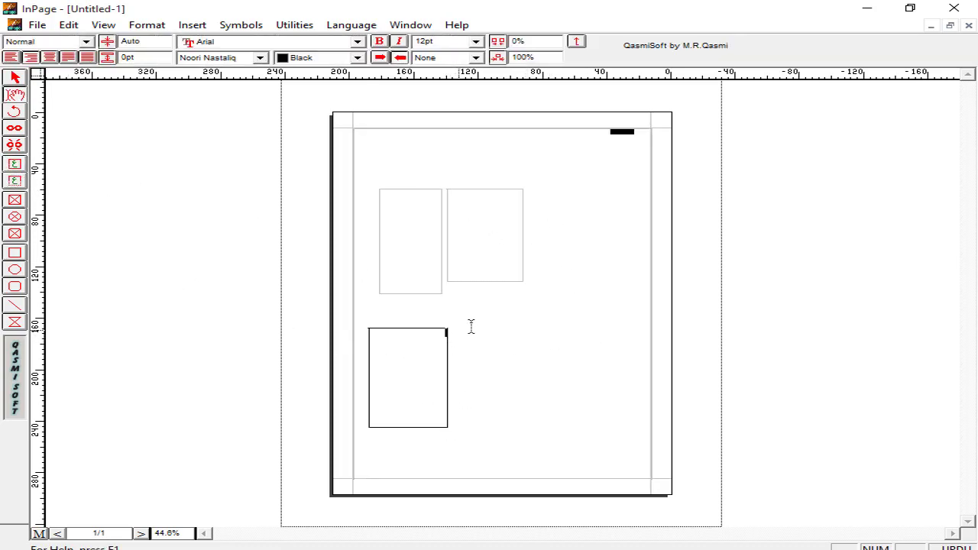
{"action": "left_click", "coordinate": [13, 164]}
{"action": "left_click_drag", "start_coordinate": [498, 331], "coordinate": [581, 447]}
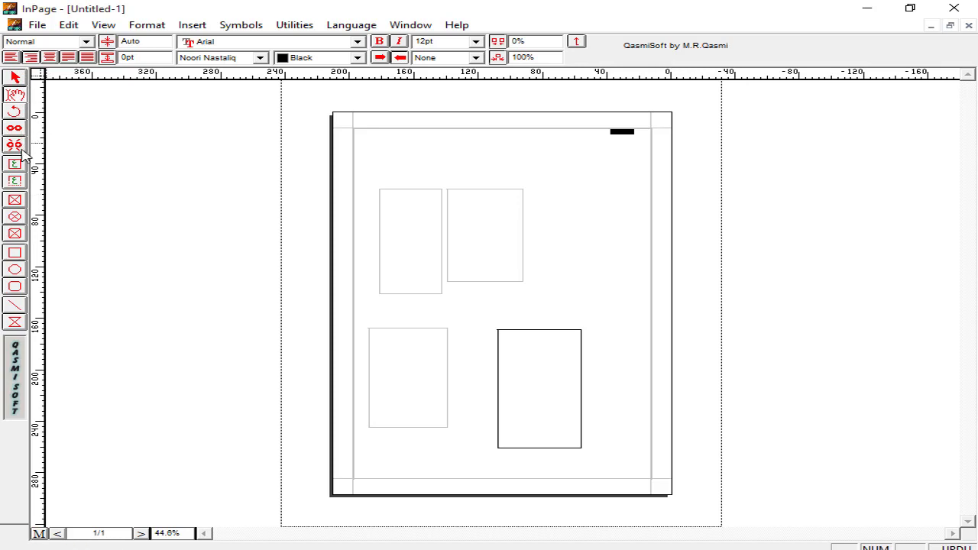
Draw a title text frame about 135 mm wide above the upper text boxes and enter Urdu sample text in it
{"action": "left_click", "coordinate": [18, 184]}
{"action": "left_click", "coordinate": [16, 182]}
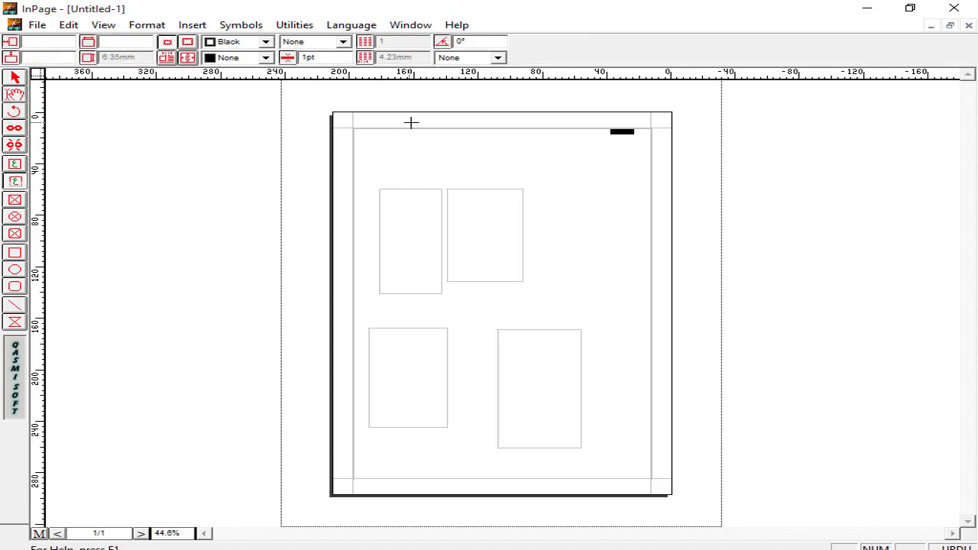
{"action": "left_click_drag", "start_coordinate": [361, 146], "coordinate": [566, 183]}
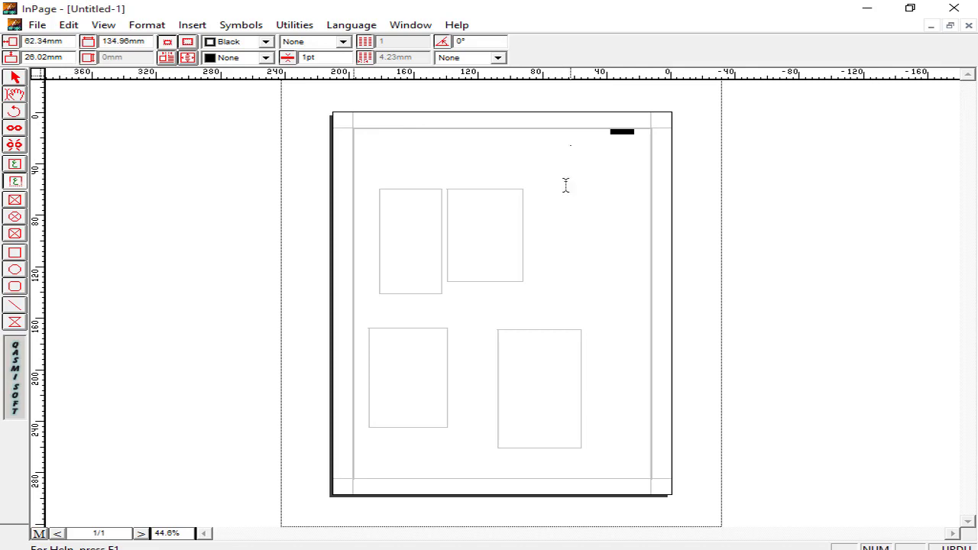
{"action": "type", "text": "jksdfjksdfjksdf"}
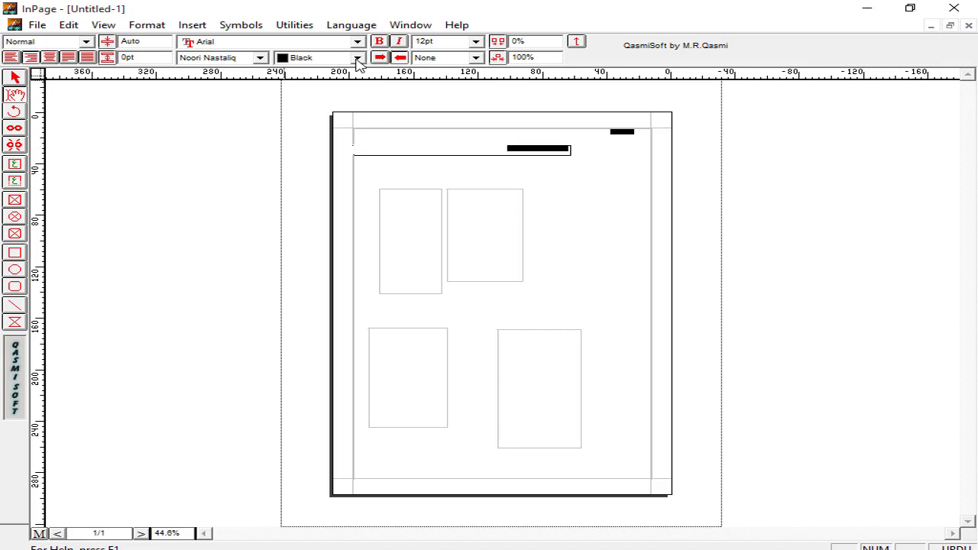
{"action": "double_click", "coordinate": [457, 44]}
{"action": "left_click", "coordinate": [476, 41]}
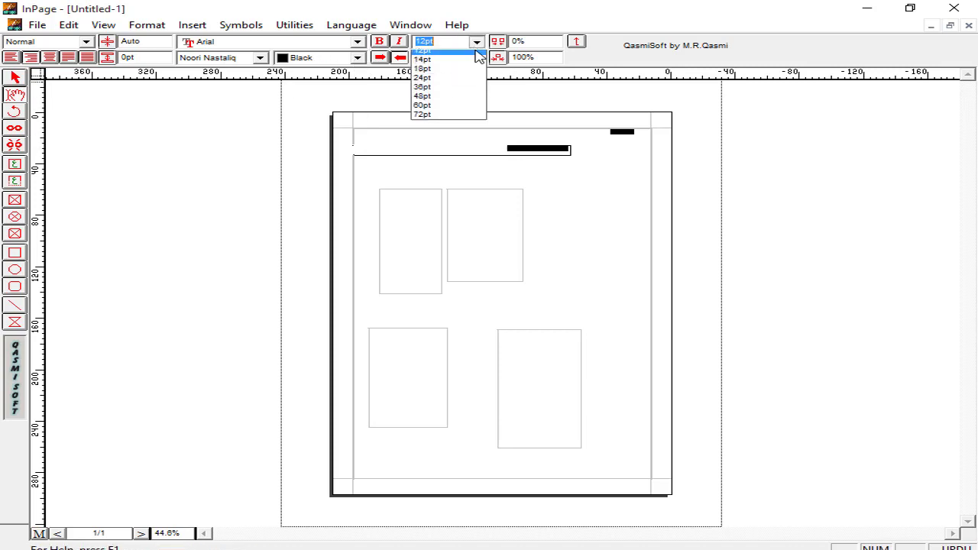
{"action": "left_click", "coordinate": [452, 139]}
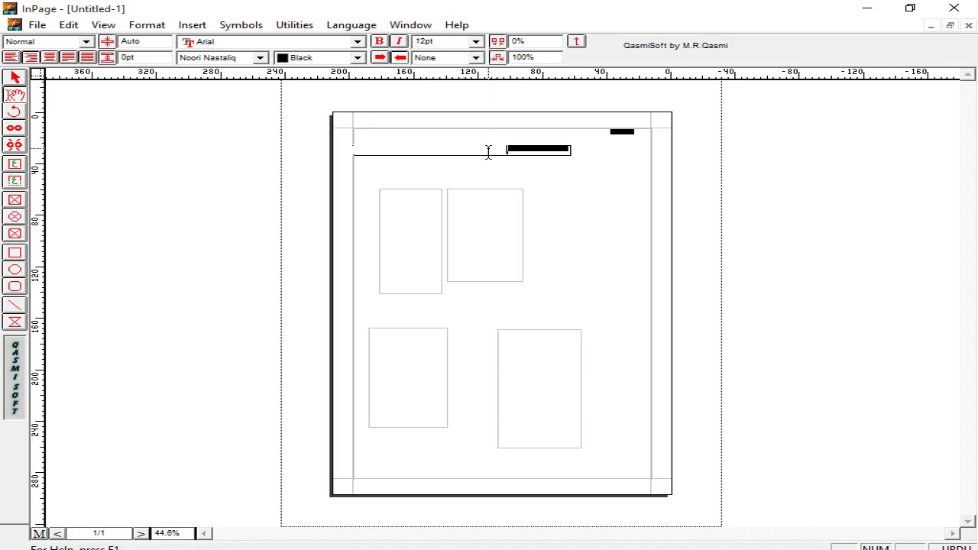
{"action": "left_click", "coordinate": [580, 158]}
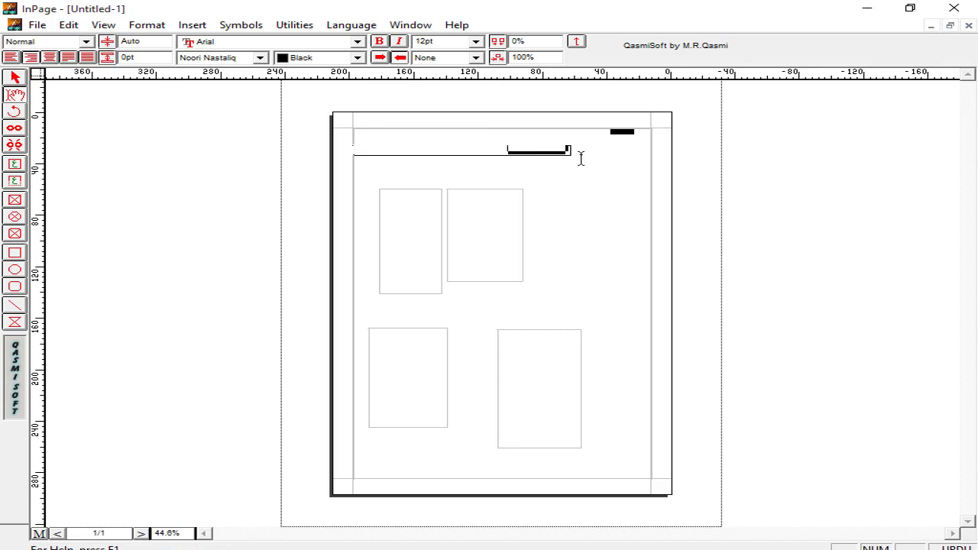
{"action": "double_click", "coordinate": [495, 149]}
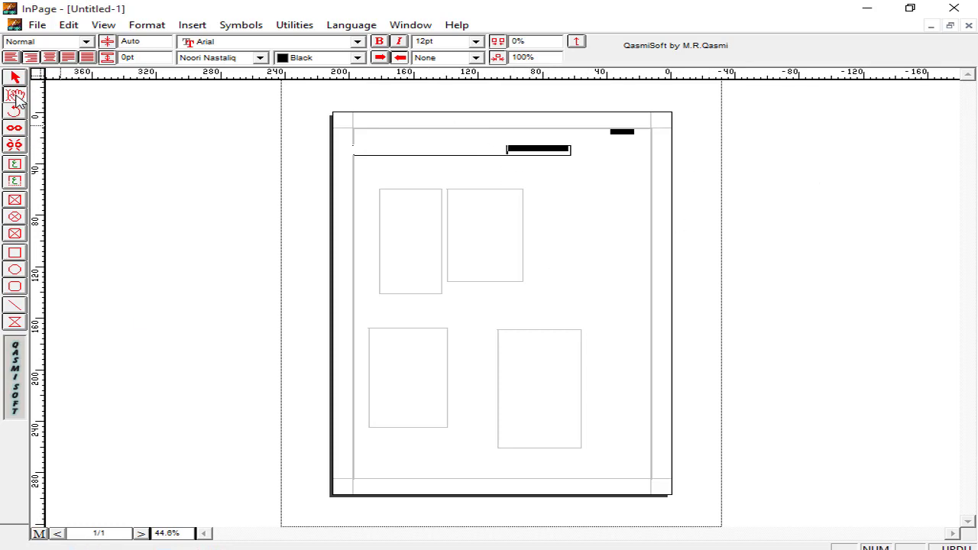
Examine the title text at 200% and 100% zoom, and check the zoom commands' shortcuts
{"action": "key", "text": "ctrl+2"}
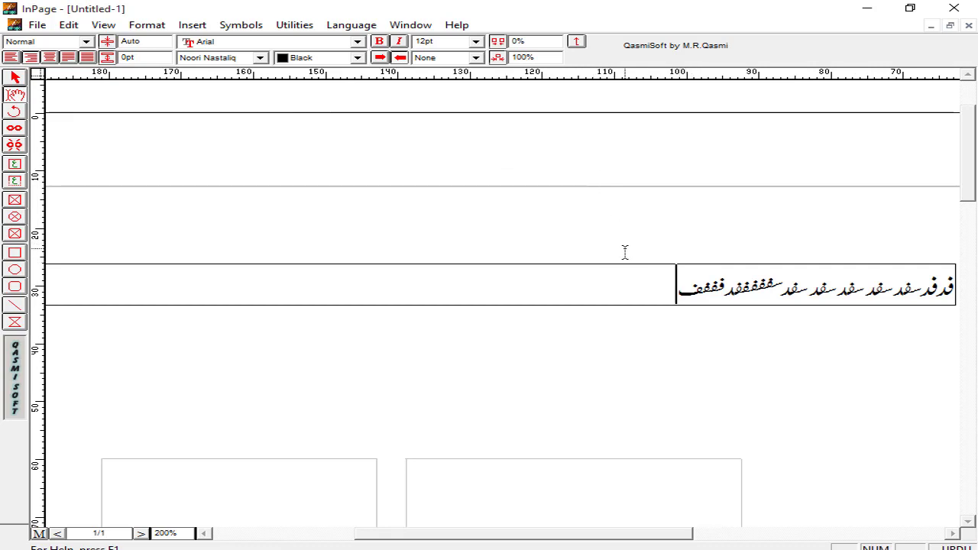
{"action": "key", "text": "ctrl+1"}
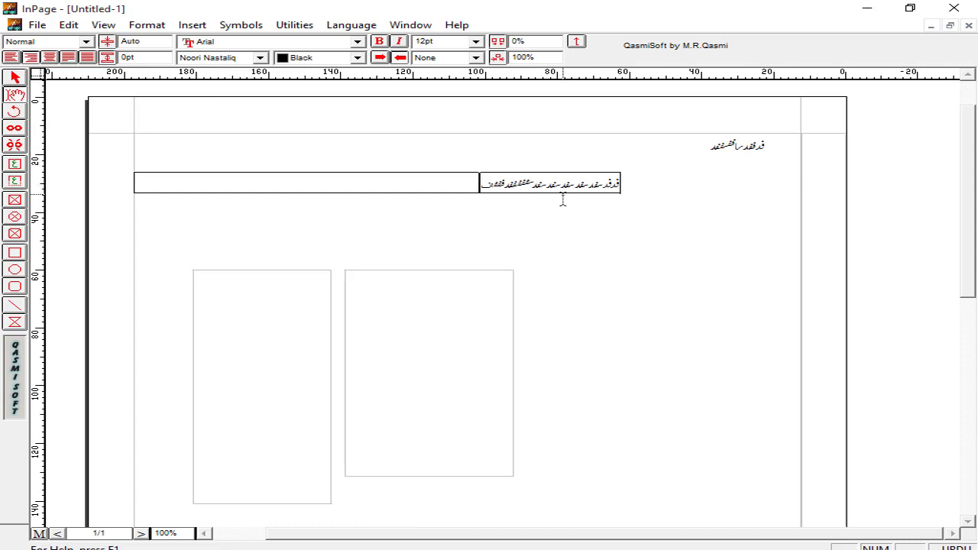
{"action": "left_click", "coordinate": [103, 25]}
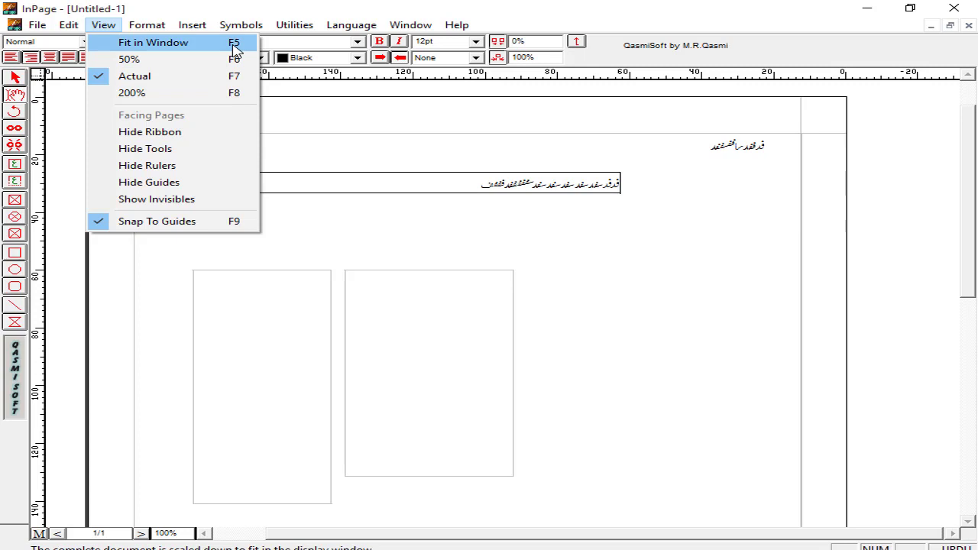
{"action": "left_click", "coordinate": [567, 212]}
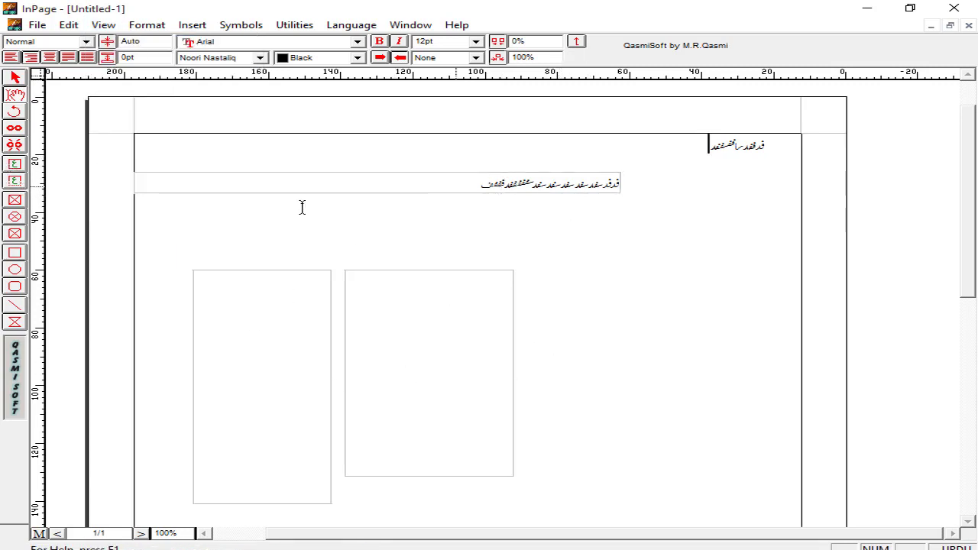
Link the two upper text boxes, trying both directions and ending with the flow from the wider box to the narrower one
{"action": "left_click", "coordinate": [15, 130]}
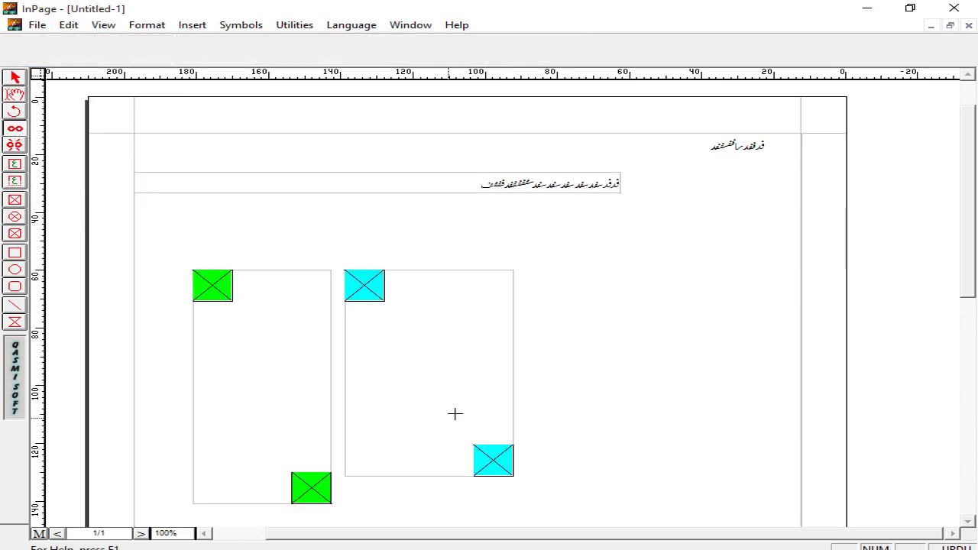
{"action": "left_click", "coordinate": [277, 363]}
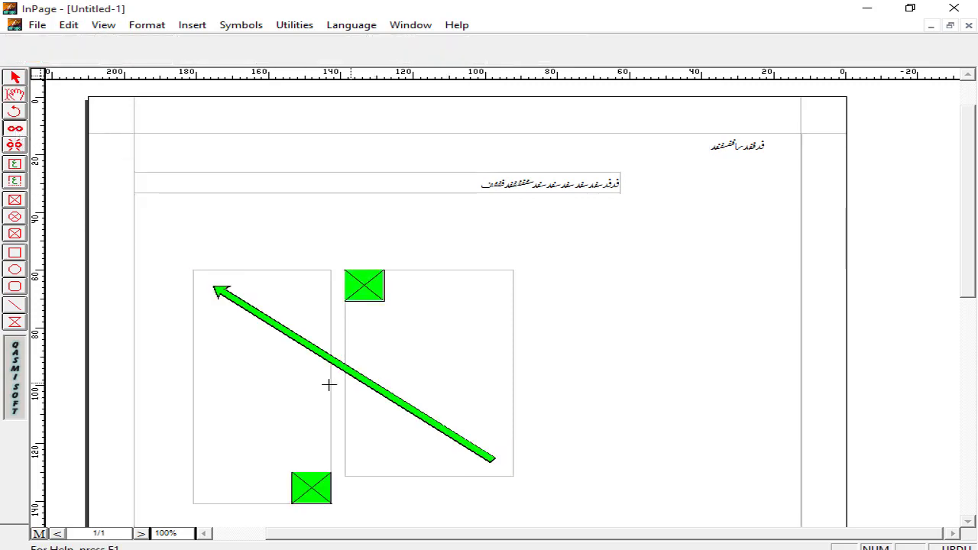
{"action": "left_click", "coordinate": [430, 342]}
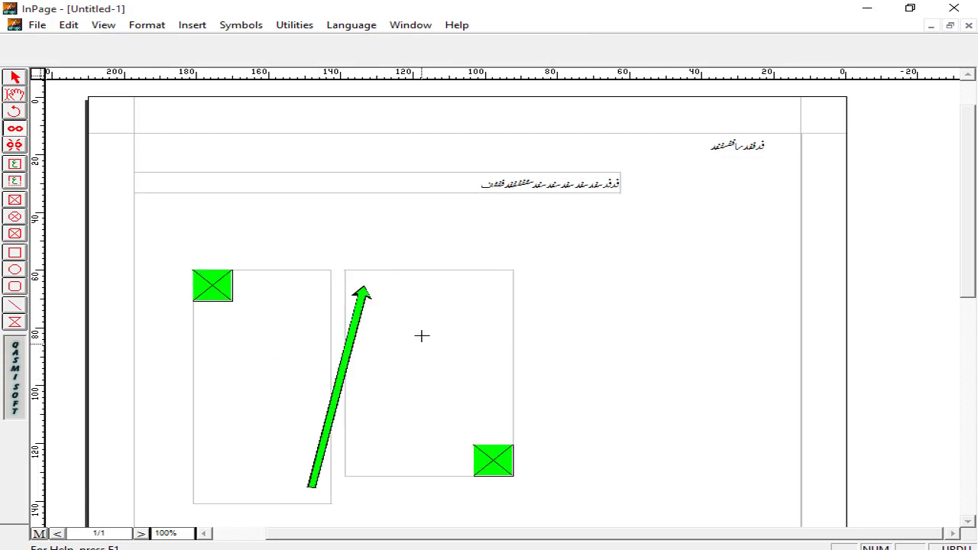
{"action": "left_click", "coordinate": [301, 392]}
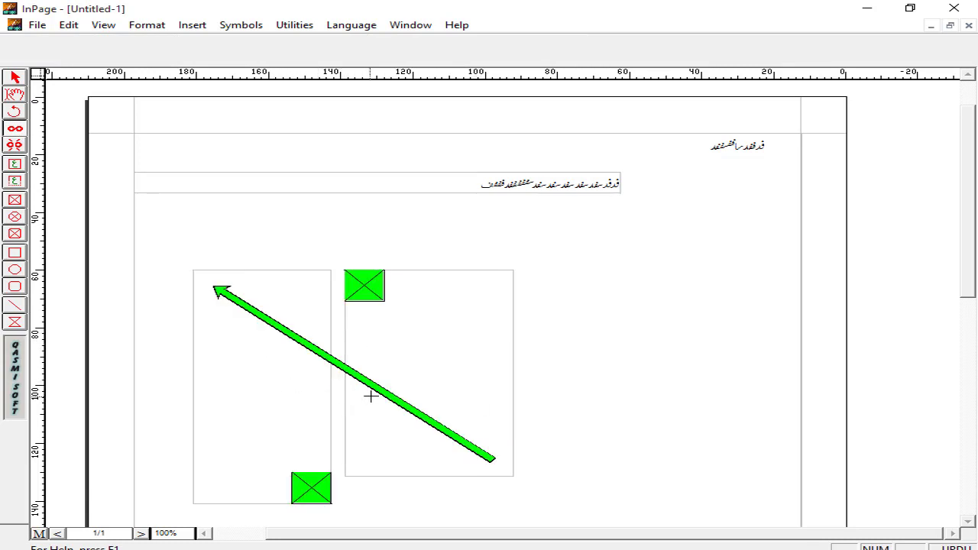
Draw a third upper text box about 28 by 60 mm near the right margin and link it as the start of the chain
{"action": "left_click", "coordinate": [14, 163]}
{"action": "left_click_drag", "start_coordinate": [600, 277], "coordinate": [698, 449]}
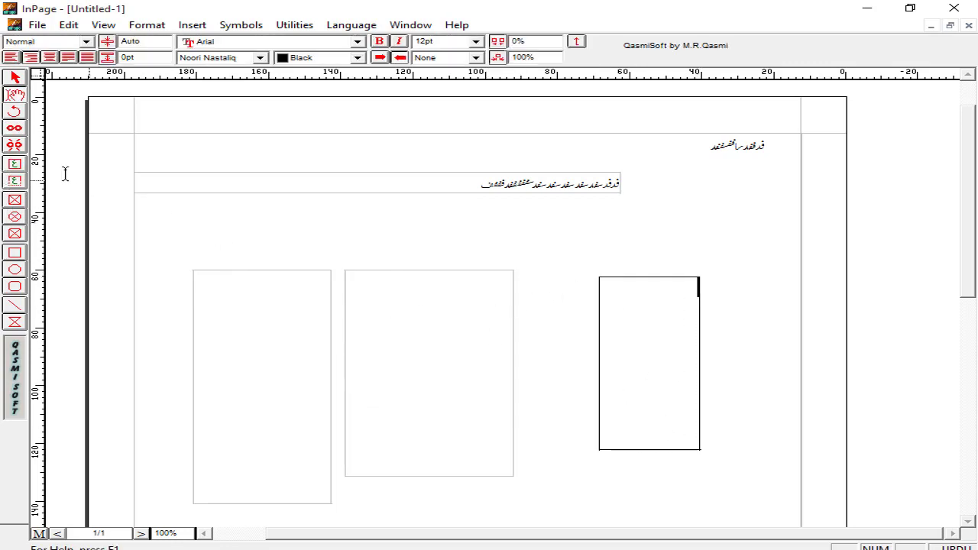
{"action": "left_click", "coordinate": [15, 128]}
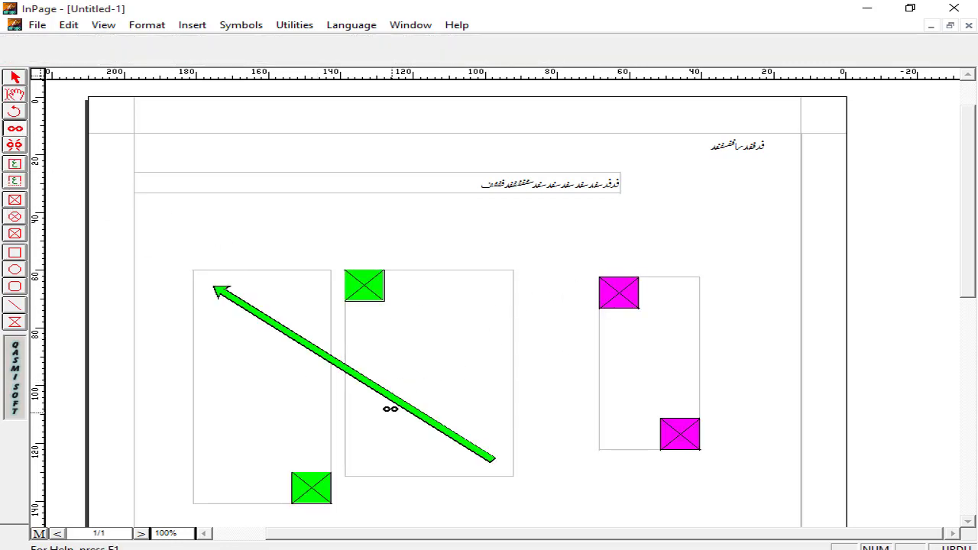
{"action": "left_click", "coordinate": [350, 343]}
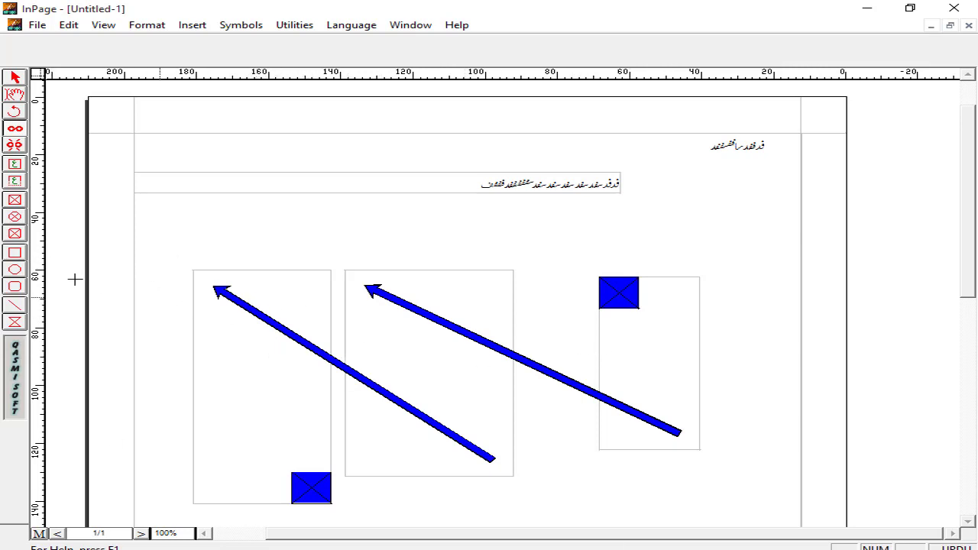
Fill the first line of the linked text chain with Urdu sample text, replacing the initial short entry
{"action": "left_click", "coordinate": [14, 94]}
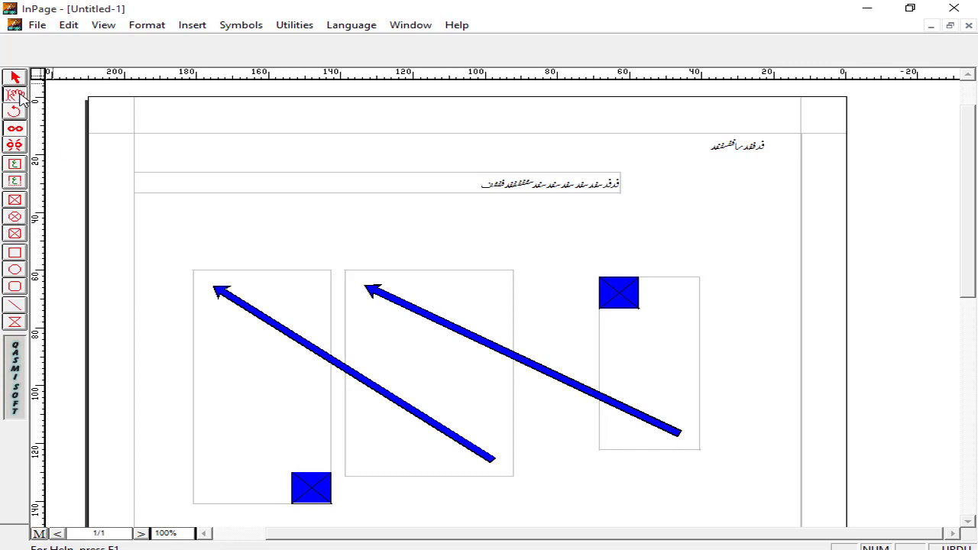
{"action": "left_click", "coordinate": [232, 326]}
{"action": "type", "text": "فدفدفدسف"}
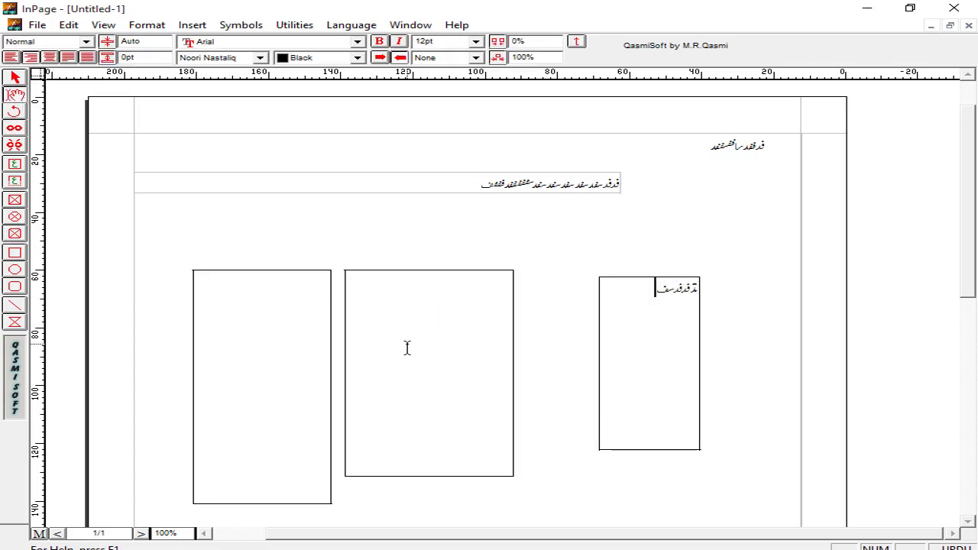
{"action": "key", "text": "ctrl+a"}
{"action": "key", "text": "BackSpace"}
{"action": "type", "text": "فدفد"}
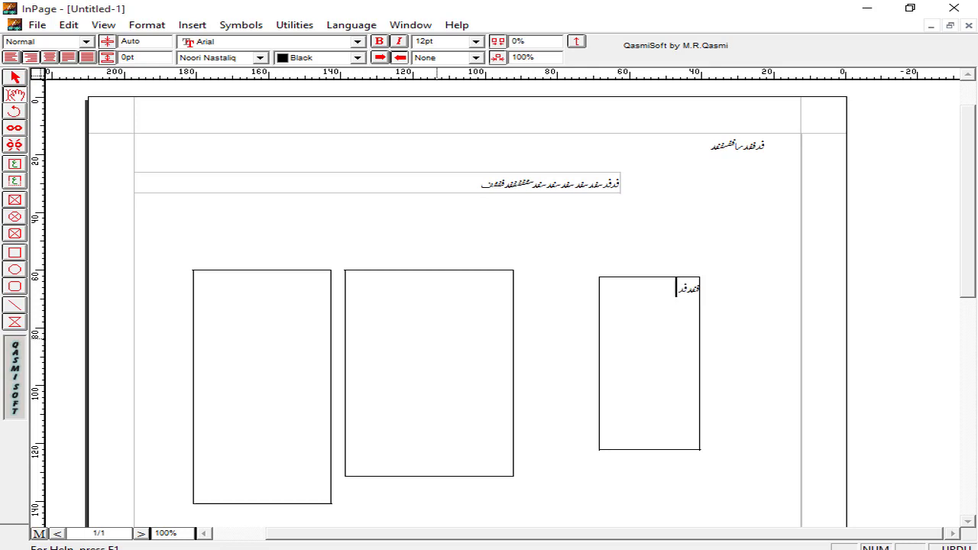
{"action": "type", "text": "فدسفدفدسفدسفدسفد"}
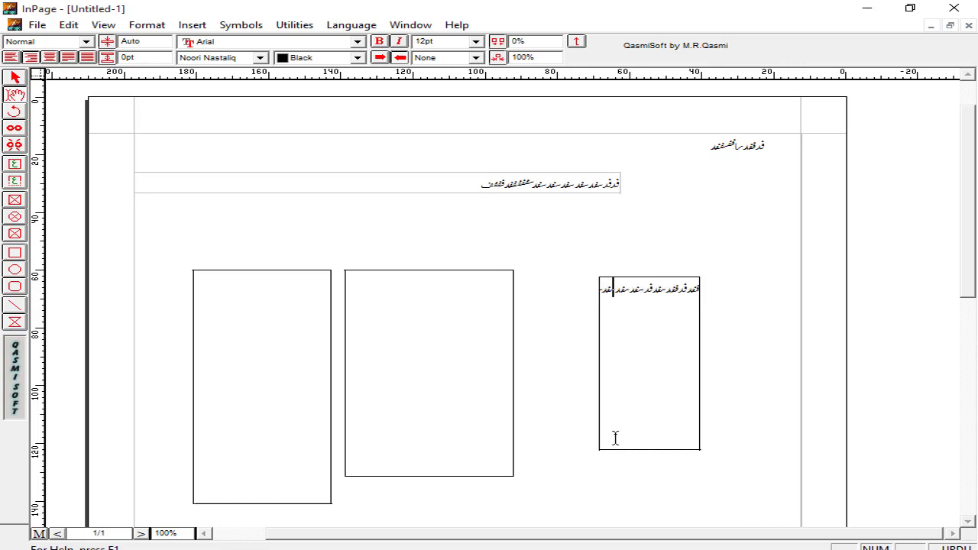
Insert line breaks within the sample line to push its end from the first linked box into the middle one
{"action": "key", "text": "Return"}
{"action": "key", "text": "Return"}
{"action": "key", "text": "Return"}
{"action": "key", "text": "Return"}
{"action": "key", "text": "Return"}
{"action": "key", "text": "Return"}
{"action": "key", "text": "Return"}
{"action": "key", "text": "Return"}
{"action": "key", "text": "BackSpace"}
{"action": "key", "text": "BackSpace"}
{"action": "key", "text": "BackSpace"}
{"action": "key", "text": "Return"}
{"action": "key", "text": "Return"}
{"action": "key", "text": "Return"}
{"action": "key", "text": "Return"}
{"action": "key", "text": "Return"}
{"action": "key", "text": "Return"}
{"action": "key", "text": "Return"}
{"action": "key", "text": "Return"}
{"action": "key", "text": "Return"}
{"action": "key", "text": "Return"}
{"action": "key", "text": "Return"}
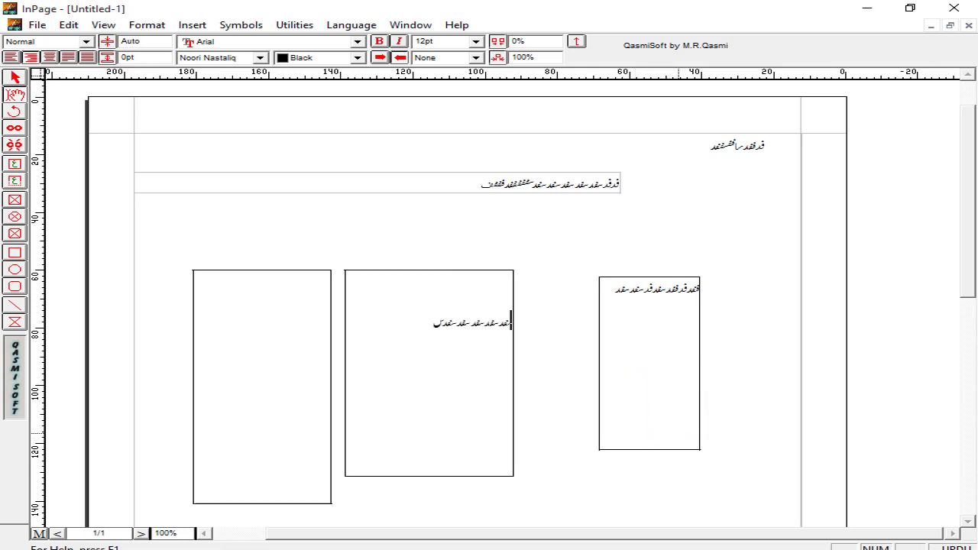
Add more line breaks to push the text through the last linked box and past its lower edge
{"action": "key", "text": "Return"}
{"action": "key", "text": "Return"}
{"action": "key", "text": "Return"}
{"action": "key", "text": "Return"}
{"action": "key", "text": "Return"}
{"action": "key", "text": "Return"}
{"action": "key", "text": "Return"}
{"action": "key", "text": "Return"}
{"action": "key", "text": "Return"}
{"action": "key", "text": "Return"}
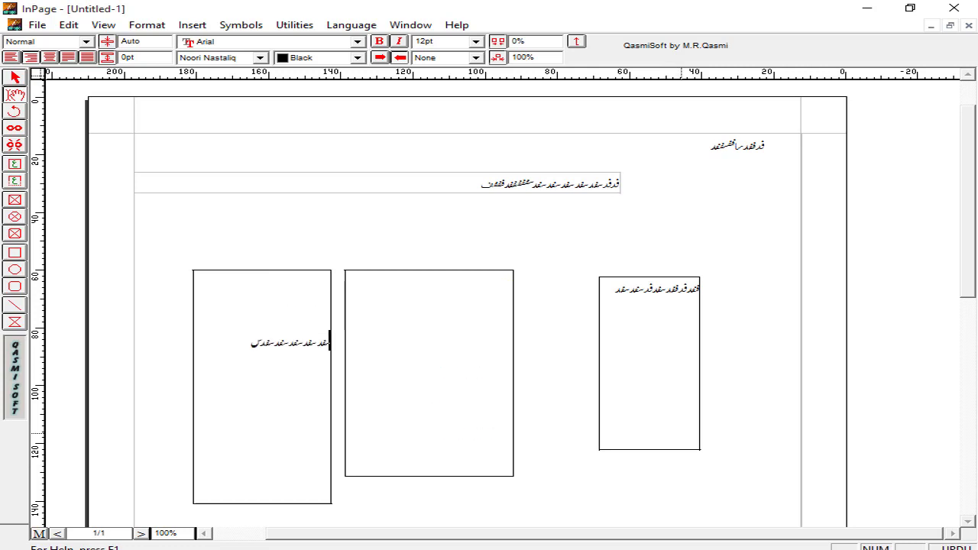
{"action": "key", "text": "BackSpace"}
{"action": "key", "text": "BackSpace"}
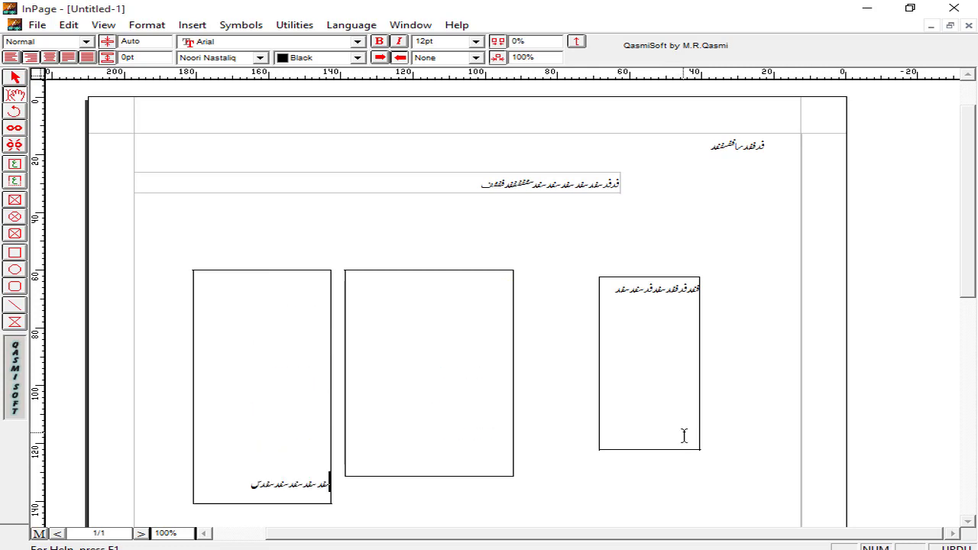
{"action": "key", "text": "Return"}
{"action": "key", "text": "Return"}
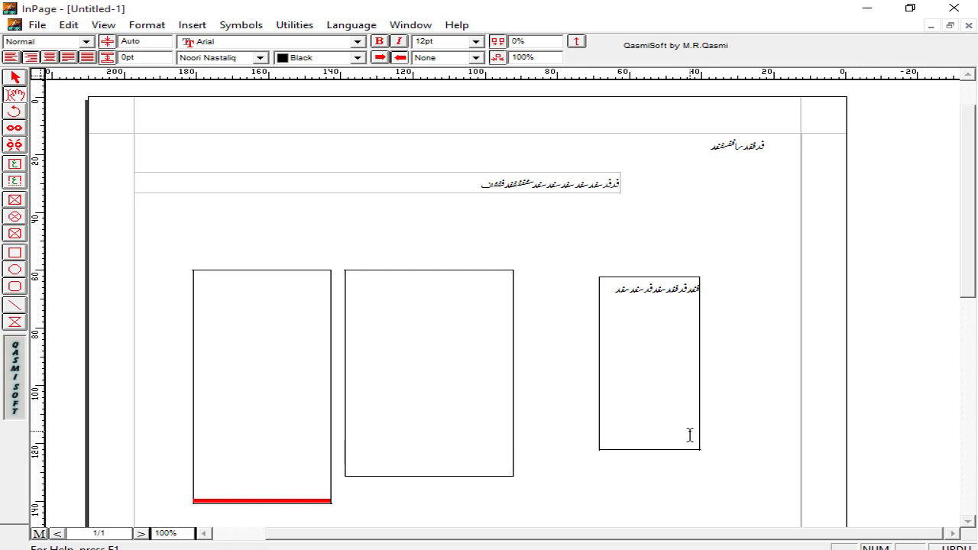
Remove the inserted line breaks to pull the text back into a single line in the first linked box
{"action": "key", "text": "BackSpace"}
{"action": "key", "text": "BackSpace"}
{"action": "key", "text": "BackSpace"}
{"action": "key", "text": "BackSpace"}
{"action": "key", "text": "BackSpace"}
{"action": "key", "text": "BackSpace"}
{"action": "key", "text": "BackSpace"}
{"action": "key", "text": "BackSpace"}
{"action": "key", "text": "BackSpace"}
{"action": "key", "text": "BackSpace"}
{"action": "key", "text": "BackSpace"}
{"action": "key", "text": "BackSpace"}
{"action": "key", "text": "BackSpace"}
{"action": "key", "text": "BackSpace"}
{"action": "key", "text": "BackSpace"}
{"action": "key", "text": "BackSpace"}
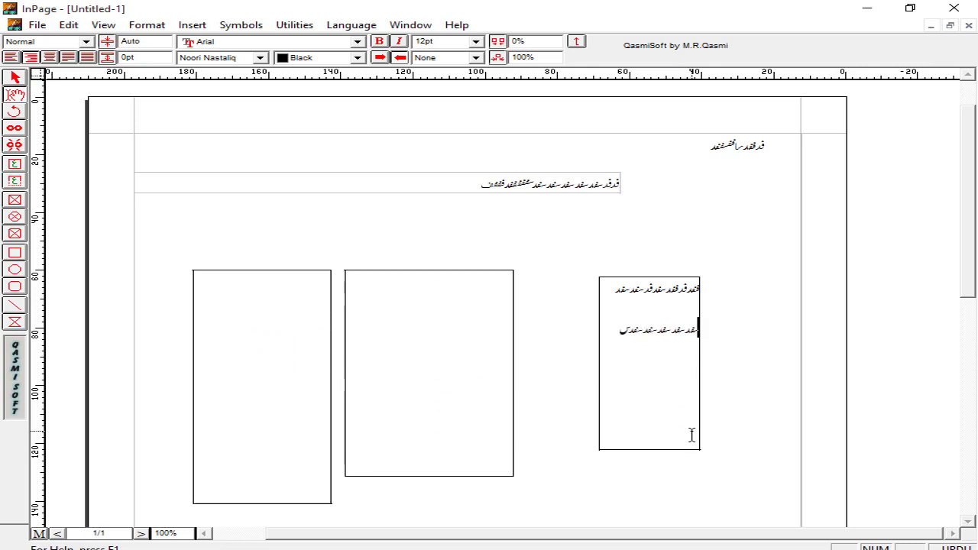
{"action": "key", "text": "BackSpace"}
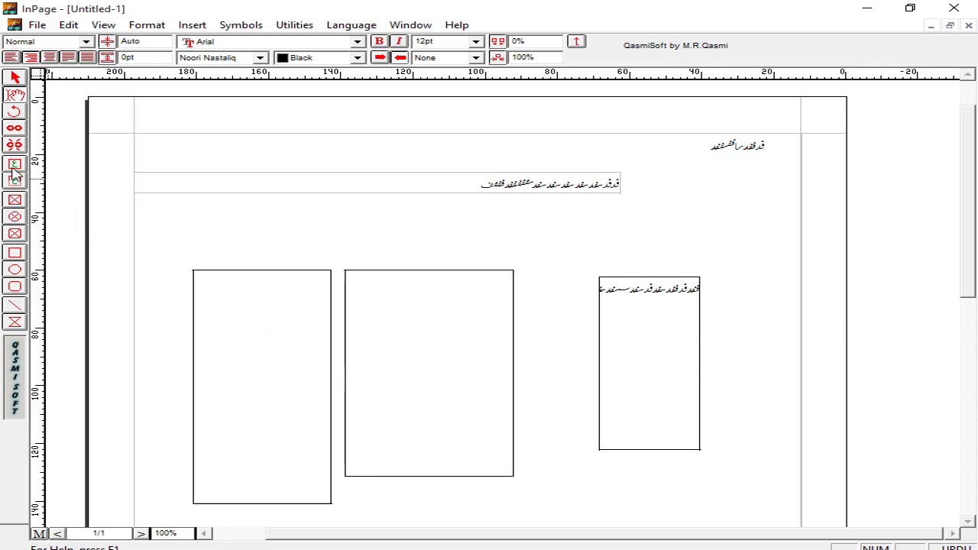
Extend the Urdu sample text in the first linked text box so that it wraps onto a second line
{"action": "left_click", "coordinate": [669, 328]}
{"action": "left_click", "coordinate": [611, 325]}
{"action": "type", "text": "فدفد سفد سفد سفد فدس سفد سفد سفد"}
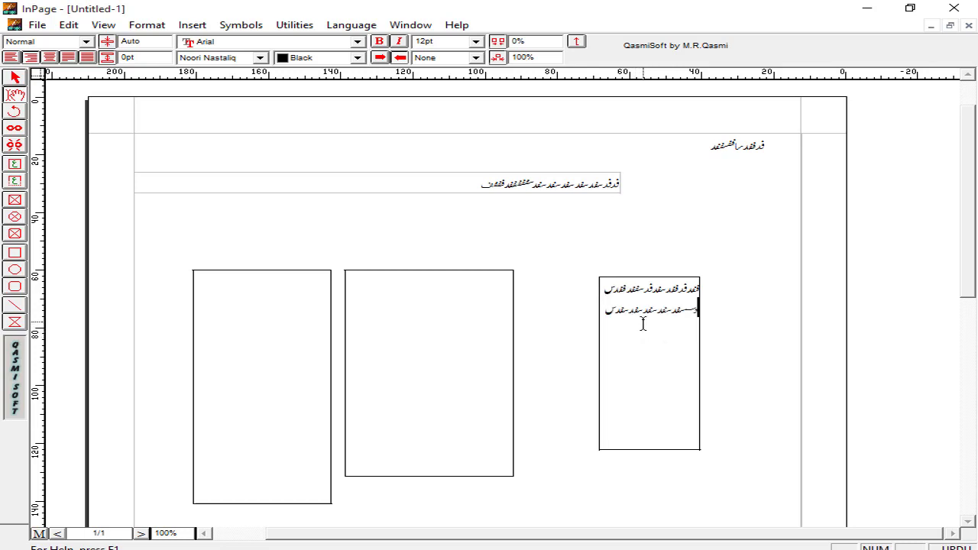
Spread the sample text down the first linked box with line breaks, adding a short Urdu entry between the breaks
{"action": "key", "text": "Return"}
{"action": "key", "text": "Return"}
{"action": "type", "text": "دفدسفد"}
{"action": "key", "text": "Return"}
{"action": "key", "text": "Return"}
{"action": "key", "text": "Return"}
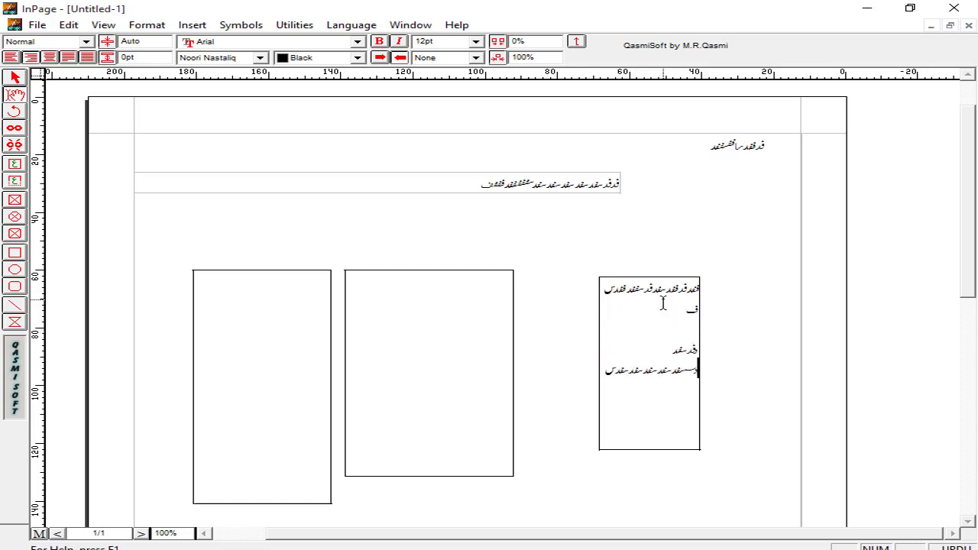
{"action": "type", "text": "ف"}
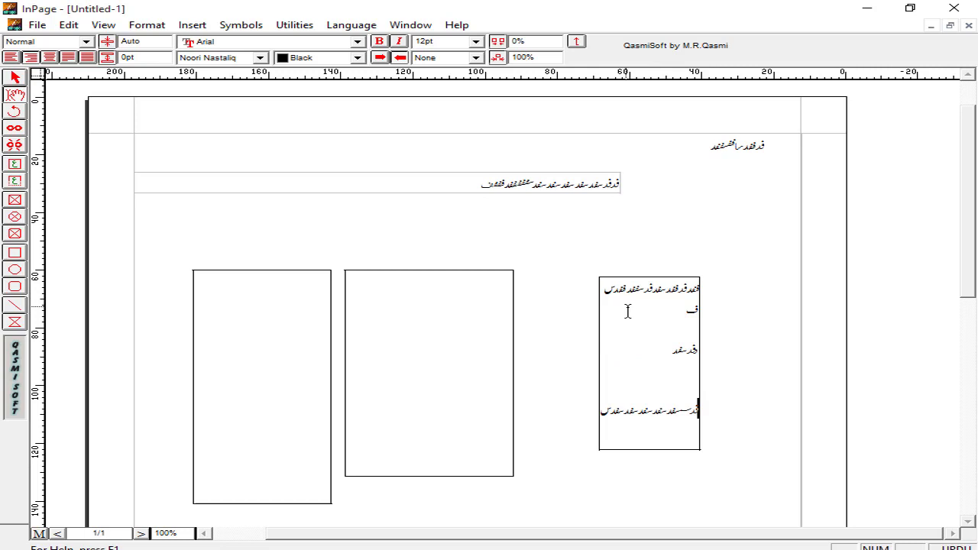
Select the first linked text box and try to print the document with Microsoft Print to PDF
{"action": "left_click", "coordinate": [15, 77]}
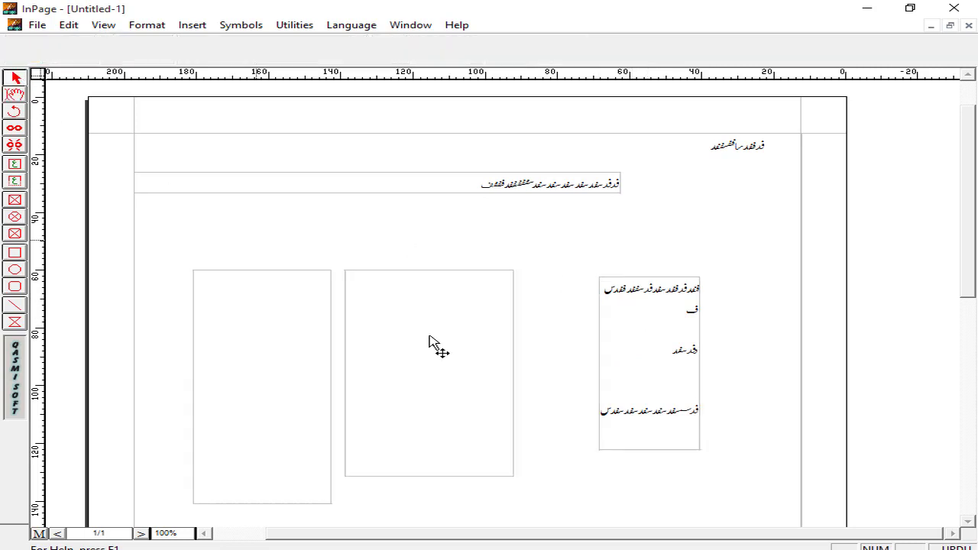
{"action": "left_click", "coordinate": [635, 377]}
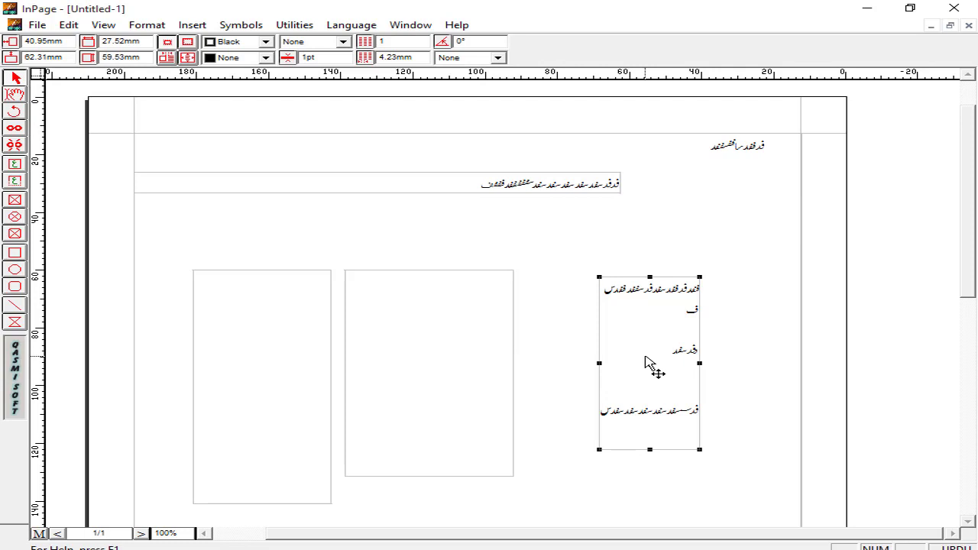
{"action": "key", "text": "ctrl+p"}
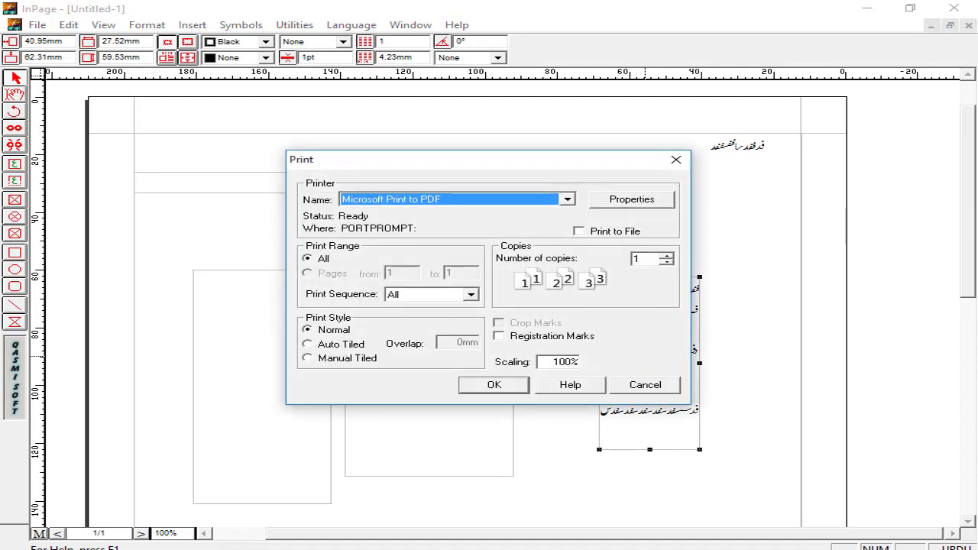
{"action": "left_click", "coordinate": [565, 198]}
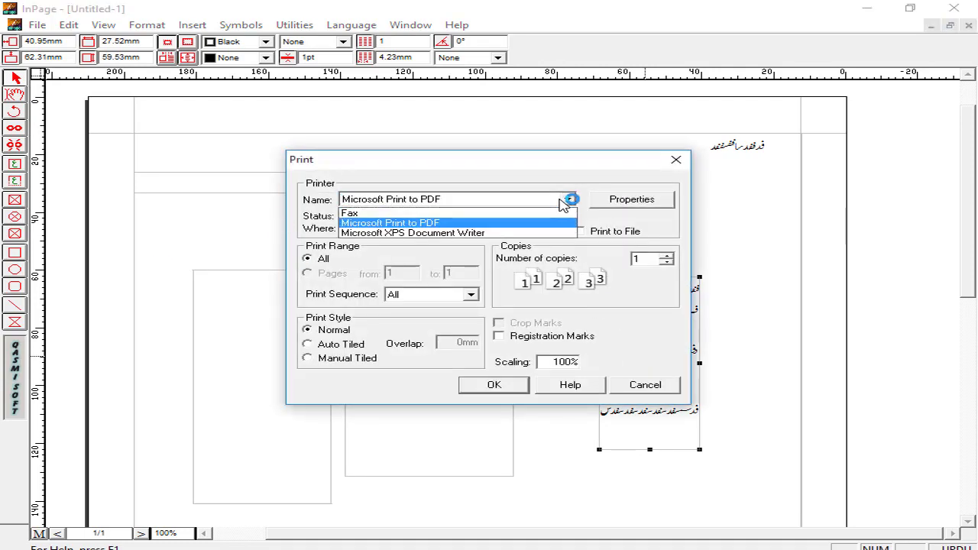
{"action": "left_click", "coordinate": [565, 198]}
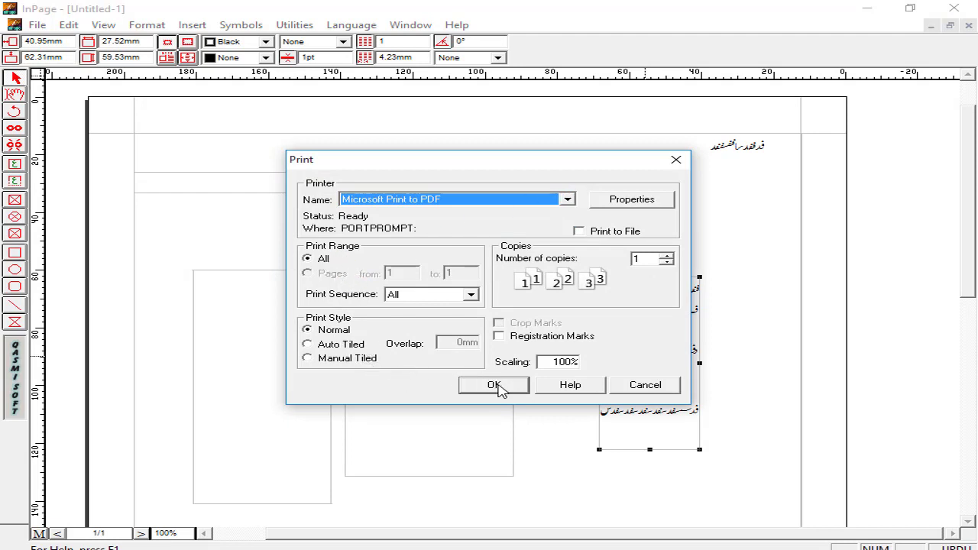
{"action": "left_click", "coordinate": [494, 386]}
{"action": "left_click", "coordinate": [661, 321]}
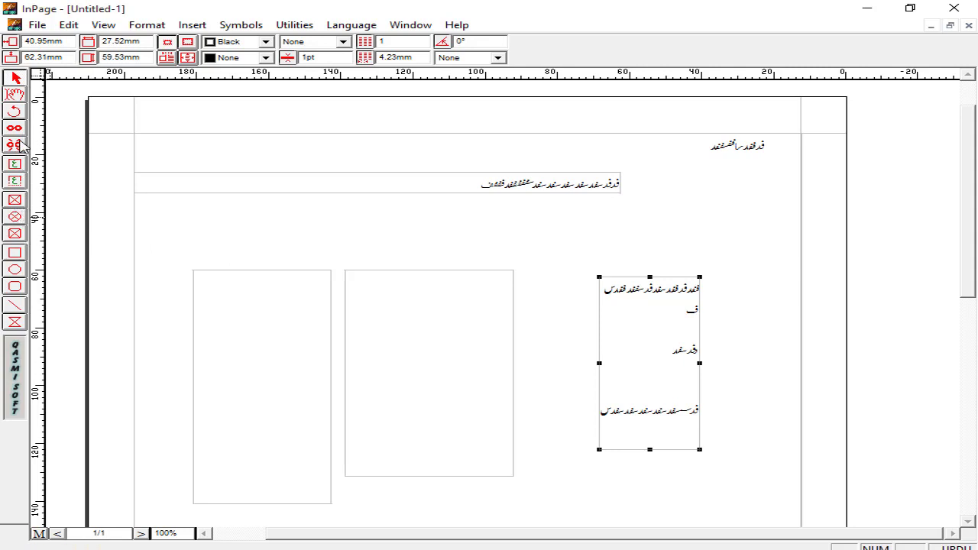
Relink the text boxes so the chain runs from the text-filled box to the far-left box and on to the middle box
{"action": "left_click", "coordinate": [19, 144]}
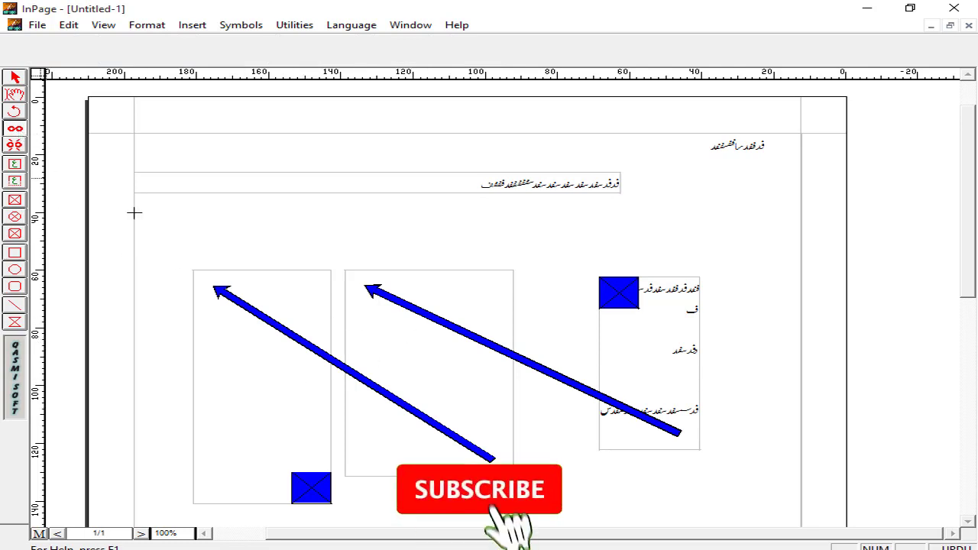
{"action": "left_click", "coordinate": [472, 359]}
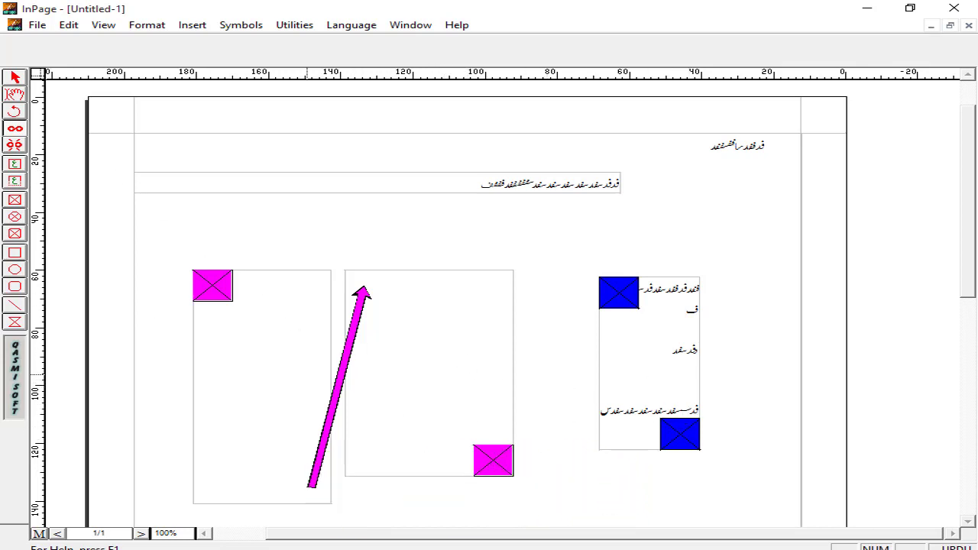
{"action": "left_click", "coordinate": [289, 337]}
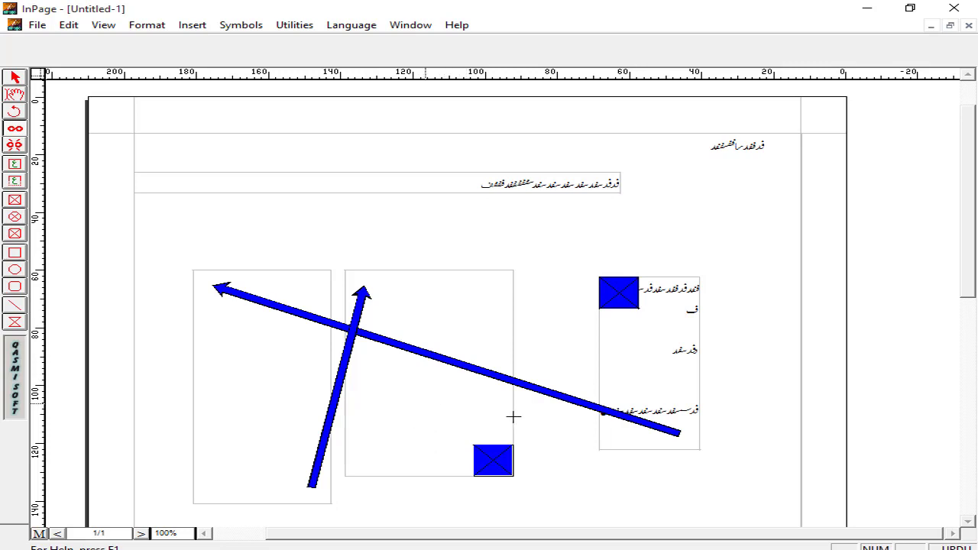
Draw a rectangular picture box above the far-left text box and start importing a picture into it
{"action": "left_click", "coordinate": [16, 203]}
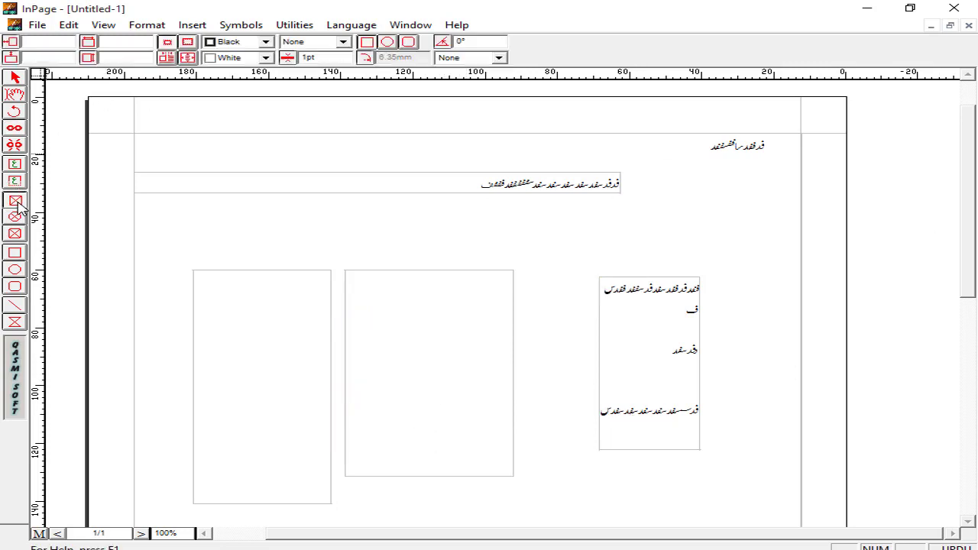
{"action": "left_click_drag", "start_coordinate": [201, 204], "coordinate": [280, 262]}
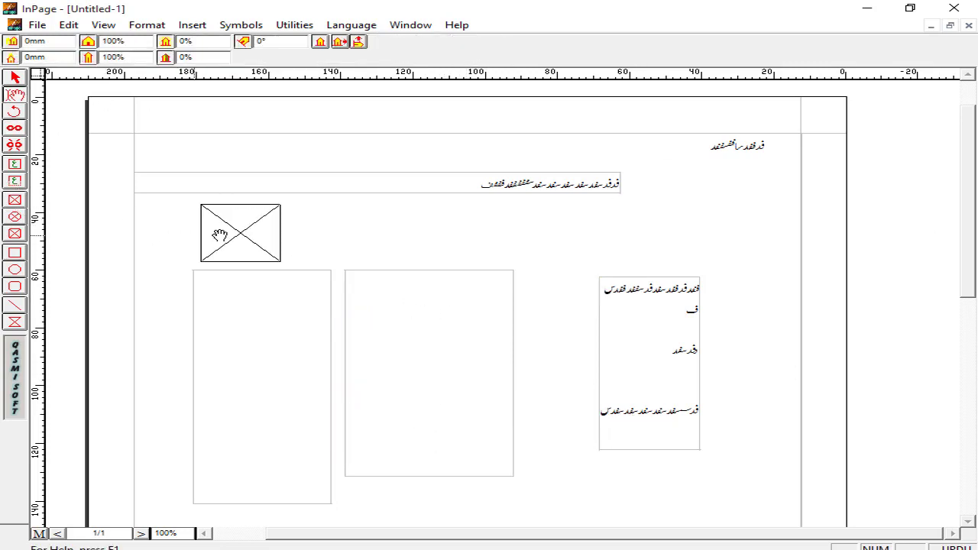
{"action": "left_click", "coordinate": [68, 25]}
{"action": "mouse_move", "coordinate": [38, 26]}
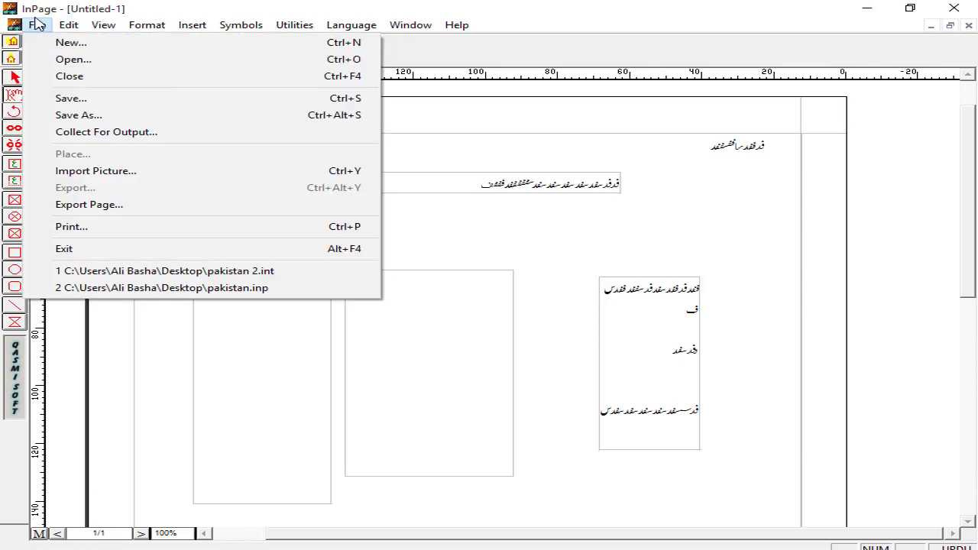
{"action": "left_click", "coordinate": [96, 172]}
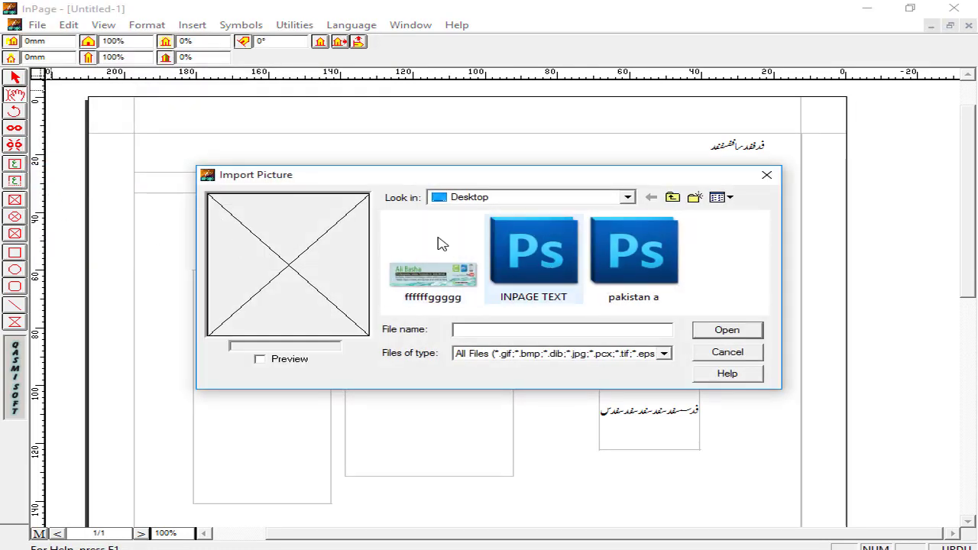
Browse from the Desktop through Libraries to the Pictures library for the picture import
{"action": "left_click", "coordinate": [562, 264]}
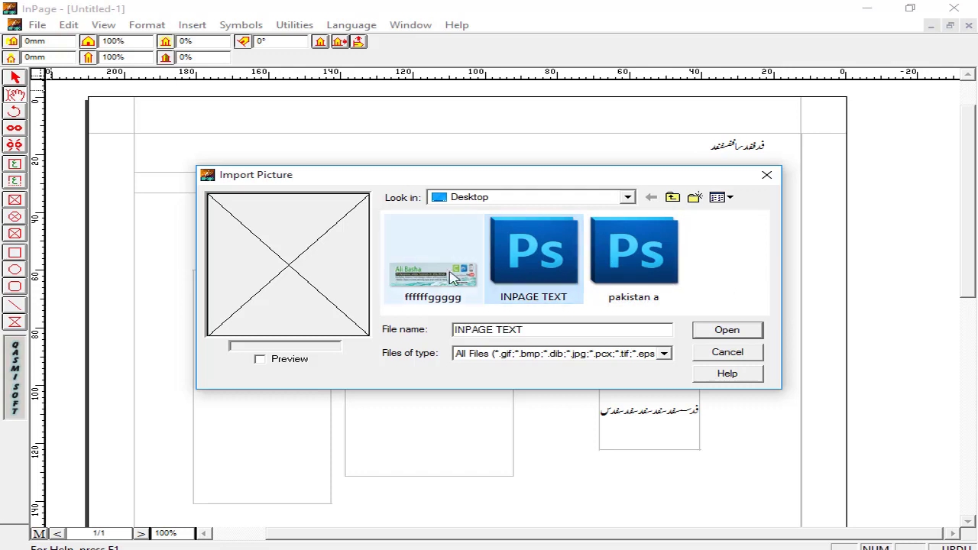
{"action": "left_click", "coordinate": [441, 277]}
{"action": "left_click", "coordinate": [627, 197]}
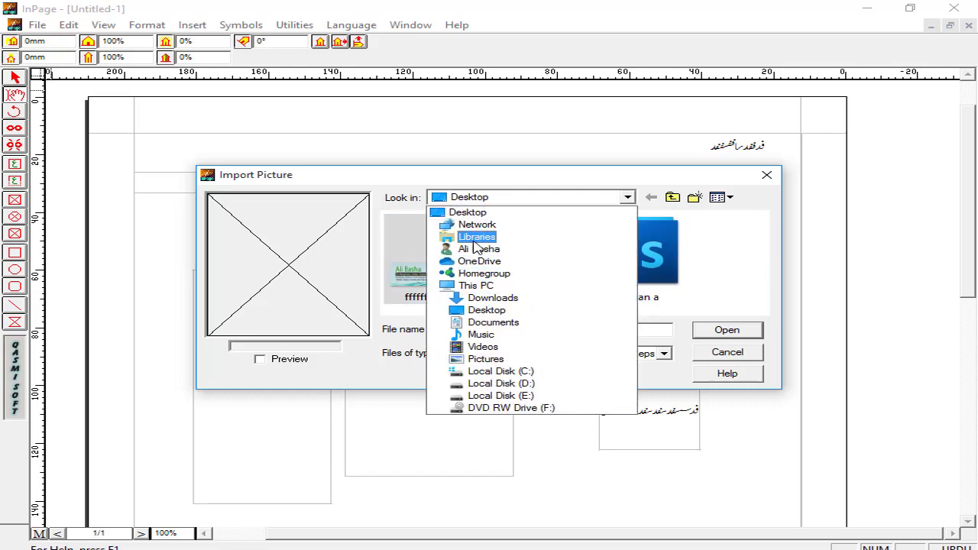
{"action": "left_click", "coordinate": [477, 225]}
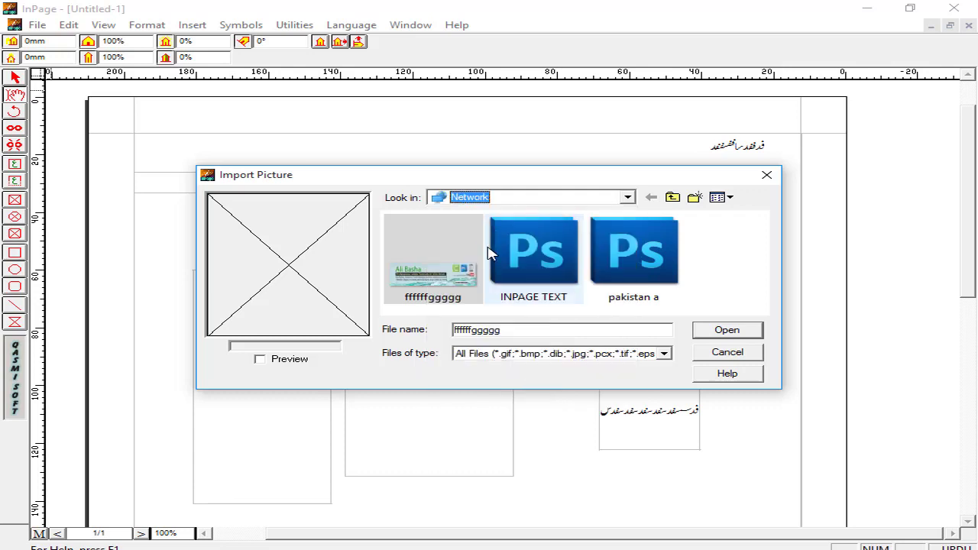
{"action": "left_click", "coordinate": [525, 198]}
{"action": "left_click", "coordinate": [487, 237]}
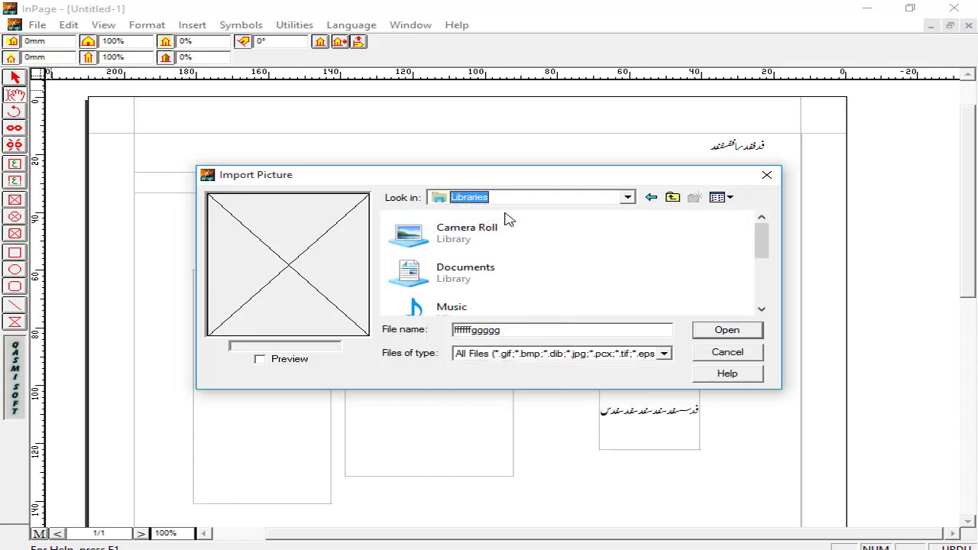
{"action": "scroll", "coordinate": [477, 276], "scroll_direction": "down", "scroll_amount": 1}
{"action": "left_click", "coordinate": [478, 278]}
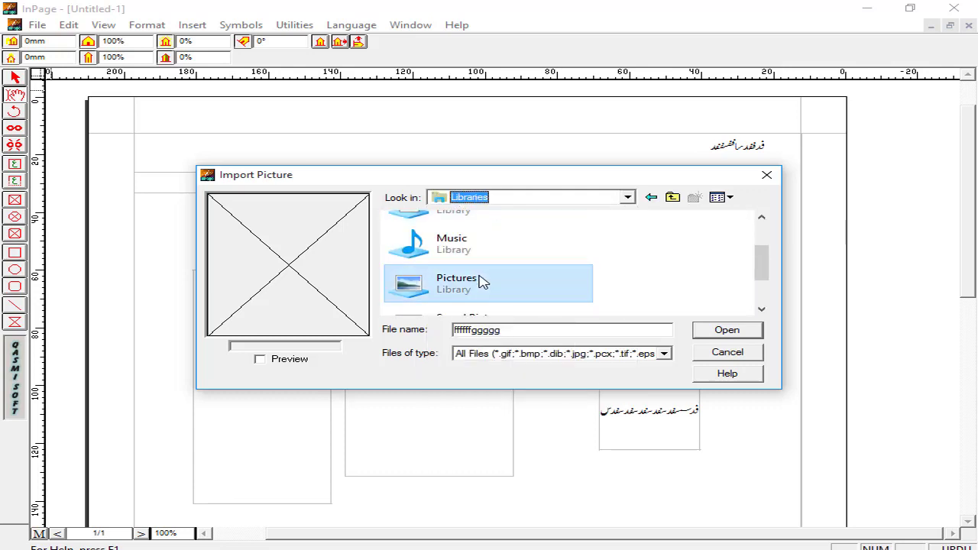
{"action": "left_click", "coordinate": [737, 337]}
Import the picture "ab logo" from the Pictures folder into the picture box
{"action": "scroll", "coordinate": [502, 283], "scroll_direction": "down", "scroll_amount": 5}
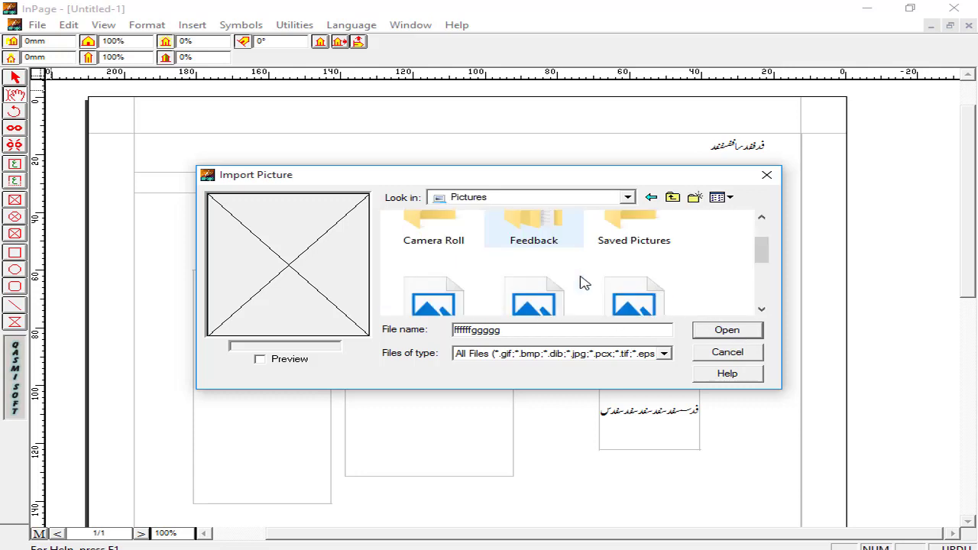
{"action": "scroll", "coordinate": [583, 283], "scroll_direction": "up", "scroll_amount": 1}
{"action": "key", "text": "a"}
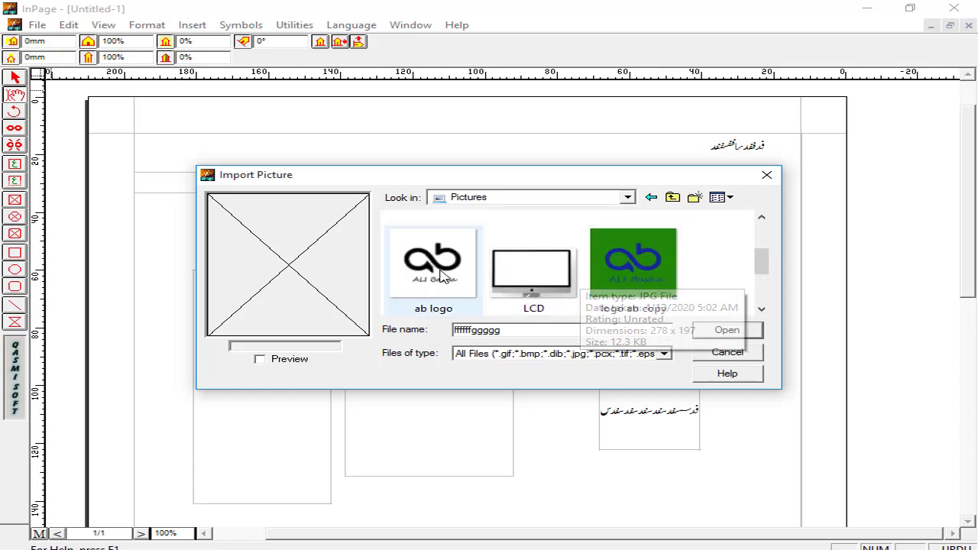
{"action": "left_click", "coordinate": [745, 338]}
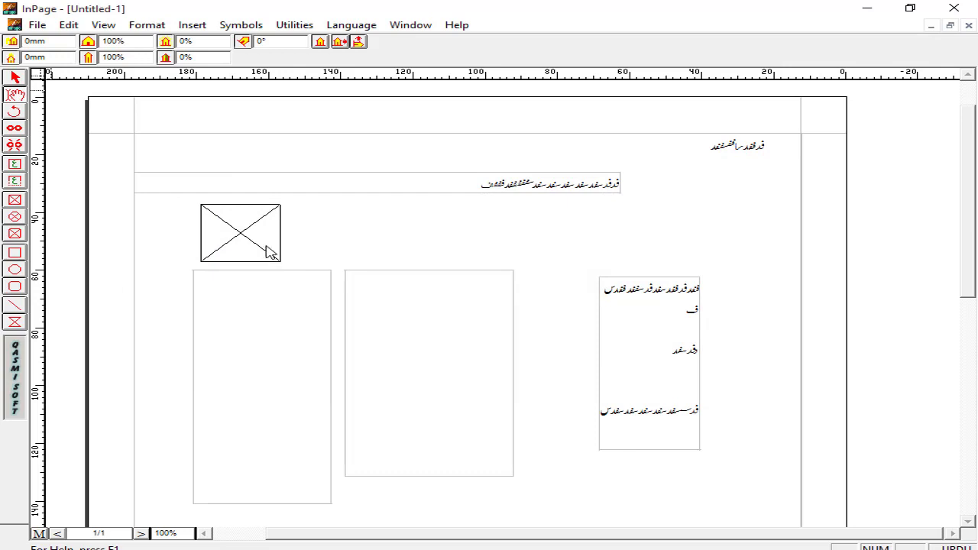
Centre the logo inside its picture box, at offsets of about 1.5 mm and 0.1 mm
{"action": "mouse_move", "coordinate": [244, 235]}
{"action": "left_mouse_down"}
{"action": "mouse_move", "coordinate": [226, 227]}
{"action": "mouse_move", "coordinate": [197, 237]}
{"action": "mouse_move", "coordinate": [229, 256]}
{"action": "mouse_move", "coordinate": [283, 219]}
{"action": "mouse_move", "coordinate": [240, 187]}
{"action": "mouse_move", "coordinate": [225, 218]}
{"action": "mouse_move", "coordinate": [239, 237]}
{"action": "left_mouse_up"}
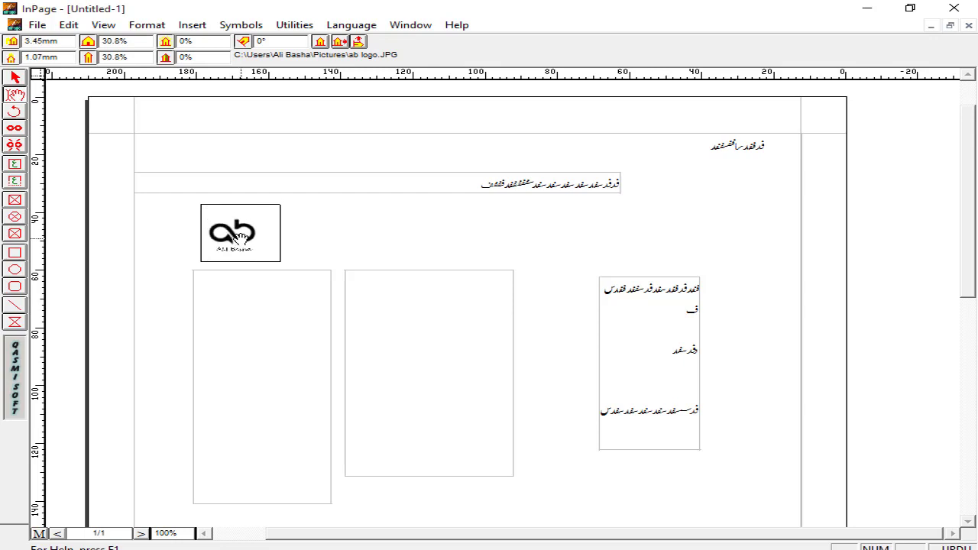
{"action": "key", "text": "ctrl+2"}
{"action": "mouse_move", "coordinate": [489, 302]}
{"action": "left_mouse_down"}
{"action": "mouse_move", "coordinate": [551, 270]}
{"action": "mouse_move", "coordinate": [418, 286]}
{"action": "mouse_move", "coordinate": [522, 341]}
{"action": "mouse_move", "coordinate": [543, 275]}
{"action": "mouse_move", "coordinate": [487, 240]}
{"action": "mouse_move", "coordinate": [433, 273]}
{"action": "mouse_move", "coordinate": [446, 316]}
{"action": "mouse_move", "coordinate": [506, 296]}
{"action": "left_mouse_up"}
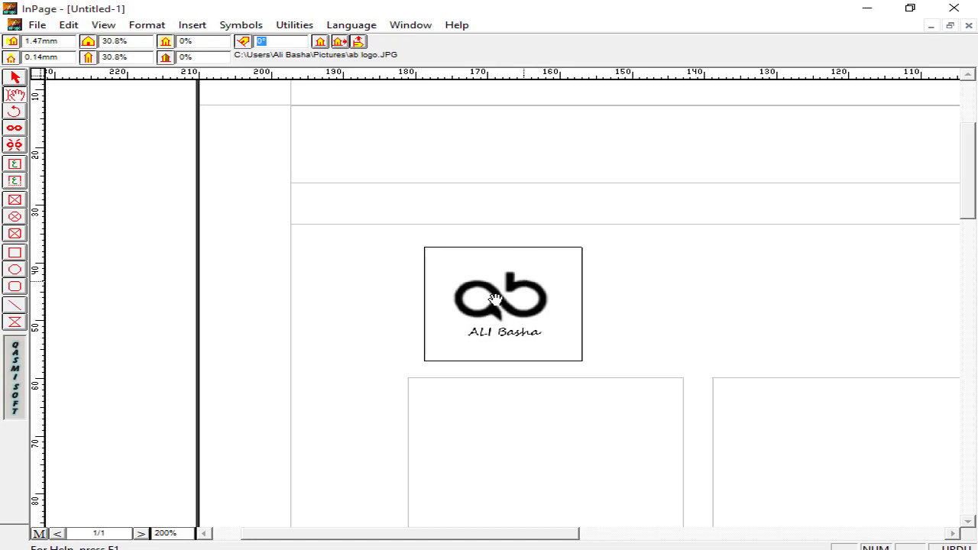
Rotate the logo to 45° and move it back to the middle of its picture box
{"action": "key", "text": "Return"}
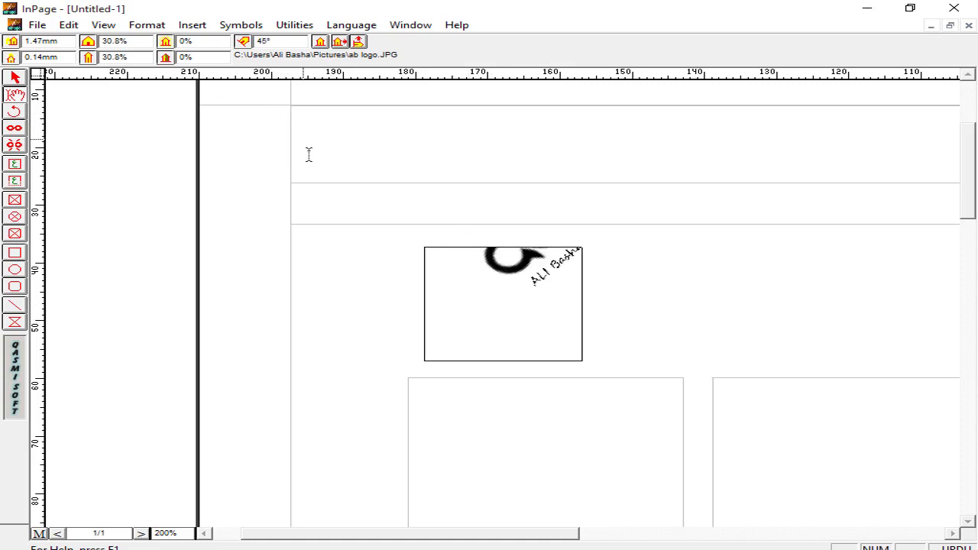
{"action": "left_click_drag", "start_coordinate": [509, 309], "coordinate": [522, 299]}
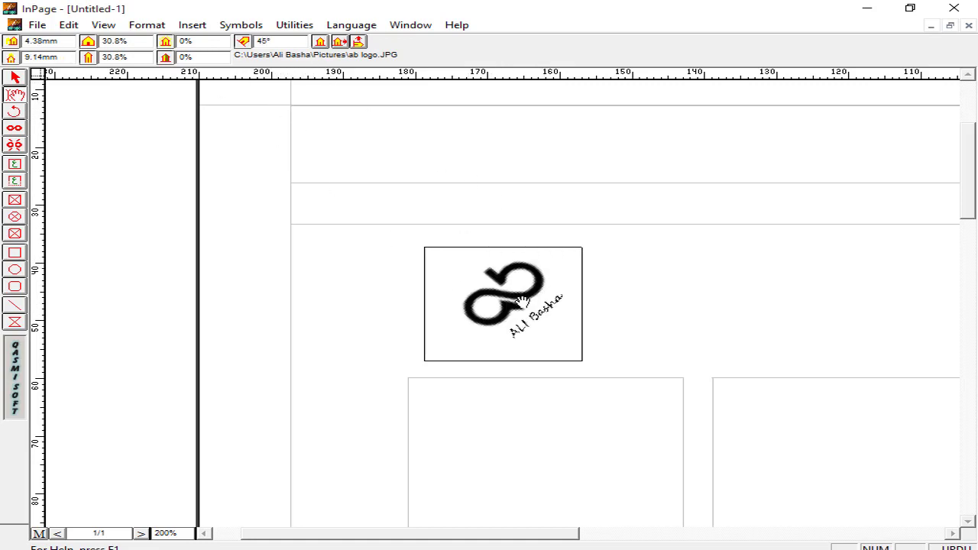
Set the logo's rotation within the picture box to 90°
{"action": "double_click", "coordinate": [261, 41]}
{"action": "type", "text": "90"}
{"action": "key", "text": "Return"}
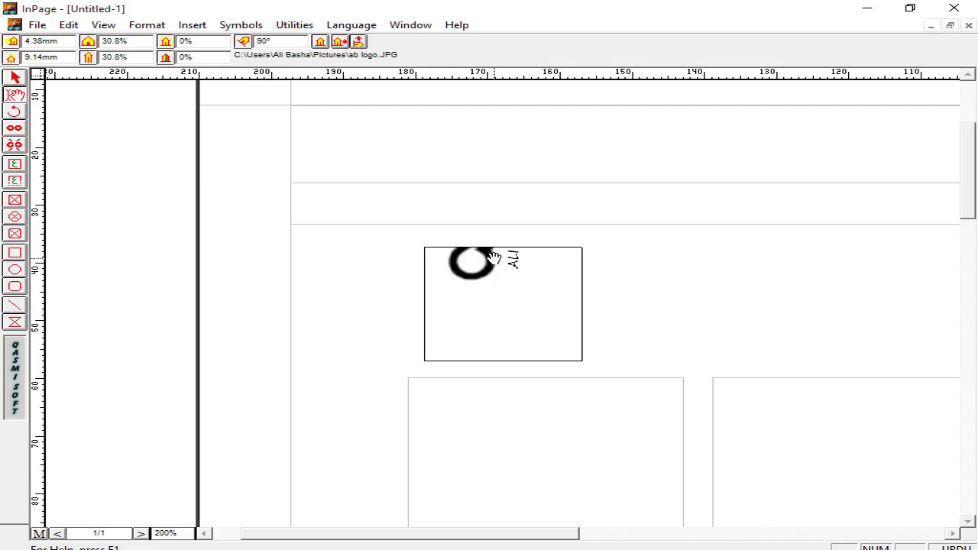
Set the logo's rotation to 180° and move the picture back into view inside its box
{"action": "double_click", "coordinate": [269, 40]}
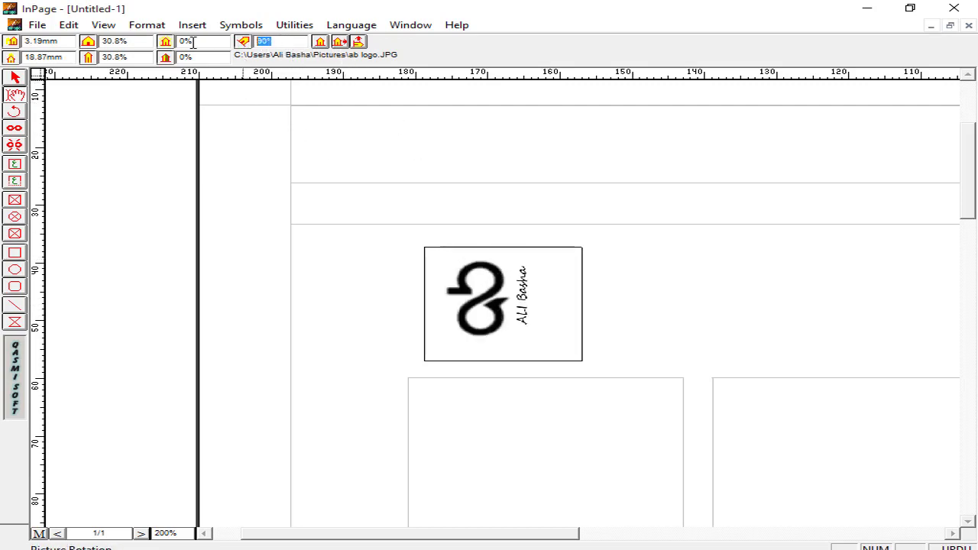
{"action": "type", "text": "180"}
{"action": "key", "text": "Return"}
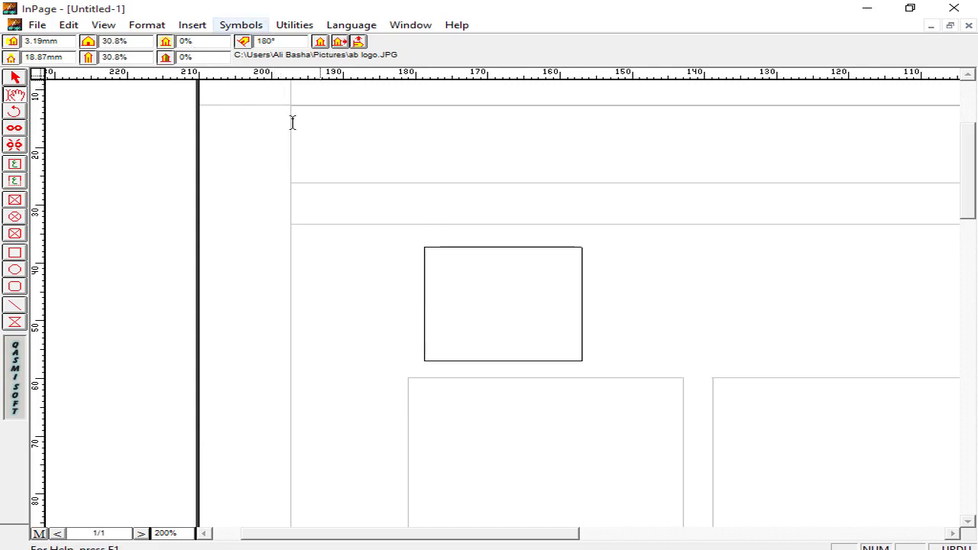
{"action": "left_click_drag", "start_coordinate": [459, 277], "coordinate": [614, 344]}
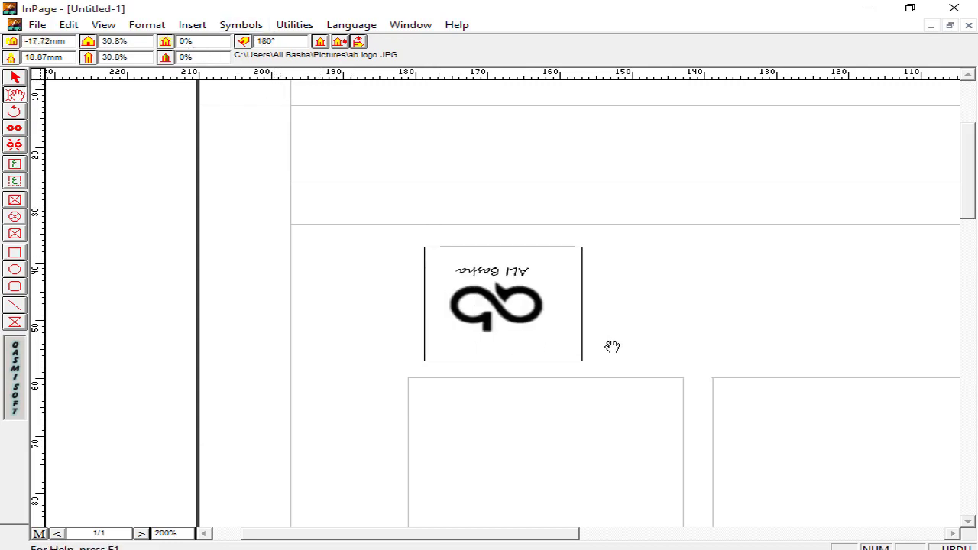
Reset the logo's rotation to 0° and try to move the picture back into view inside its box
{"action": "double_click", "coordinate": [267, 40]}
{"action": "type", "text": "0"}
{"action": "key", "text": "Return"}
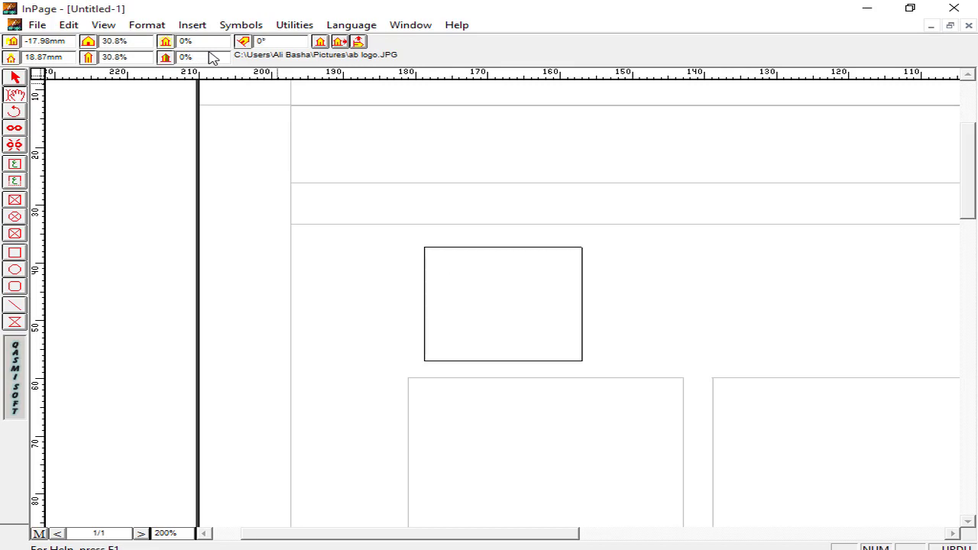
{"action": "left_click_drag", "start_coordinate": [479, 298], "coordinate": [487, 278]}
Re-import the ab logo picture into the rectangular picture box and nudge it slightly within the box
{"action": "right_click", "coordinate": [486, 283]}
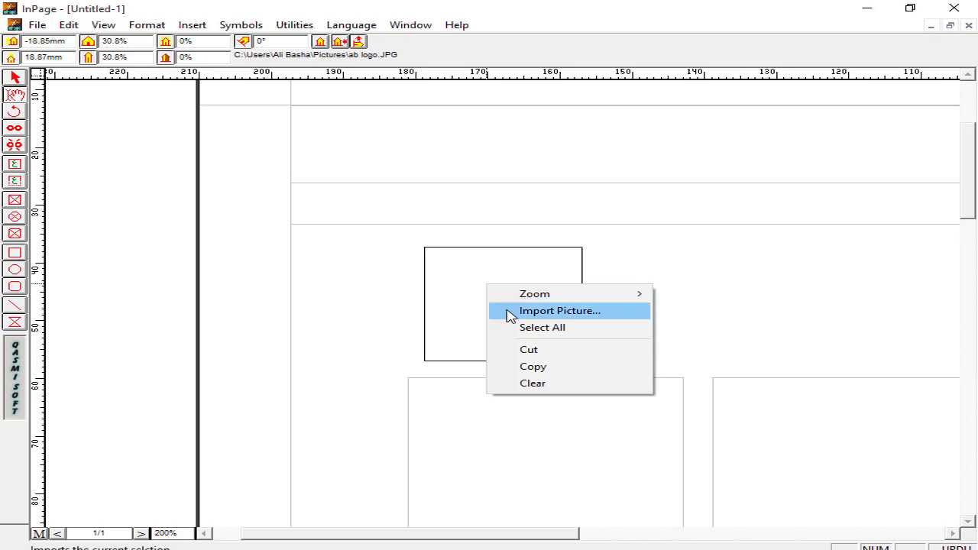
{"action": "left_click", "coordinate": [511, 312]}
{"action": "scroll", "coordinate": [497, 275], "scroll_direction": "down", "scroll_amount": 5}
{"action": "scroll", "coordinate": [495, 269], "scroll_direction": "up", "scroll_amount": 1}
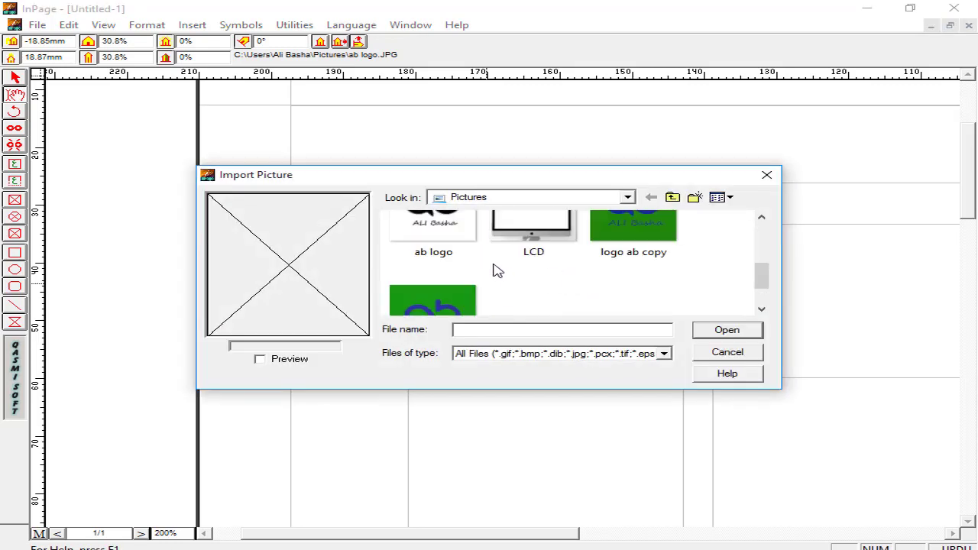
{"action": "left_click", "coordinate": [434, 234]}
{"action": "left_click", "coordinate": [728, 332]}
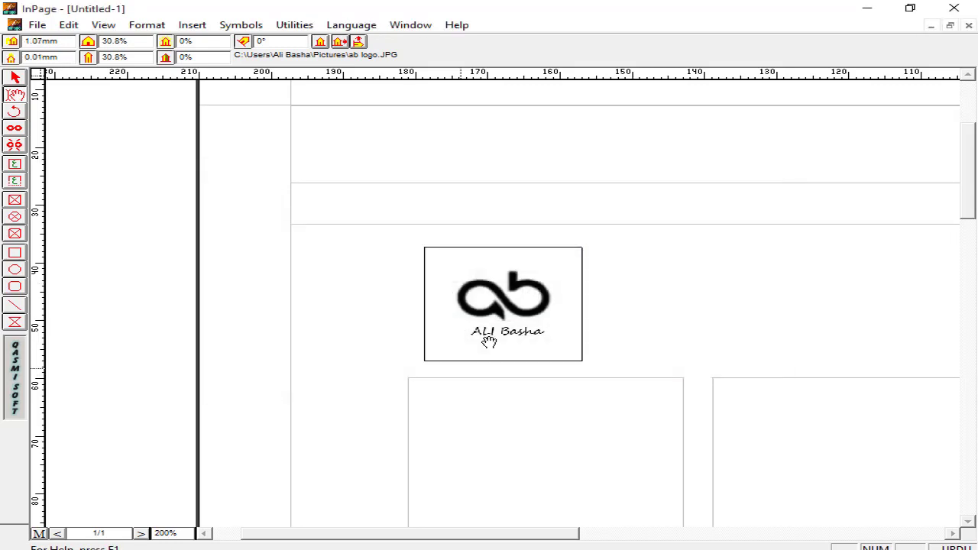
{"action": "left_click_drag", "start_coordinate": [510, 302], "coordinate": [507, 309]}
Draw an elliptical picture box beside the rectangular logo box and import the ab logo picture into it
{"action": "left_click", "coordinate": [15, 219]}
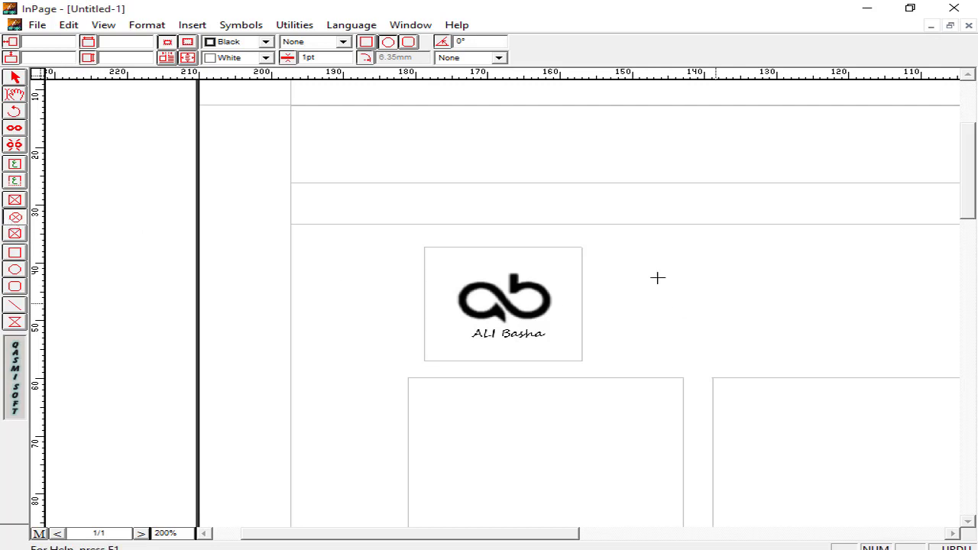
{"action": "left_click_drag", "start_coordinate": [632, 257], "coordinate": [806, 367]}
{"action": "right_click", "coordinate": [704, 307]}
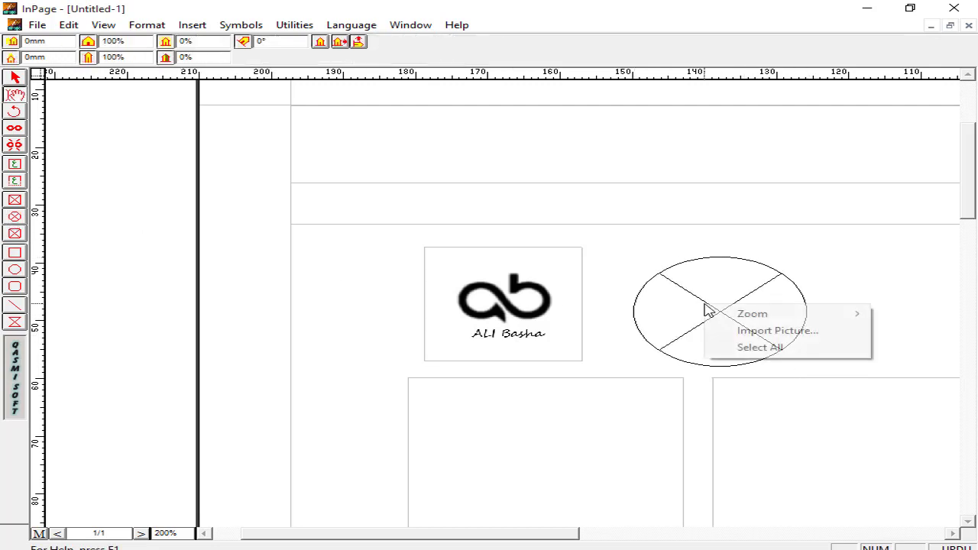
{"action": "left_click", "coordinate": [740, 334]}
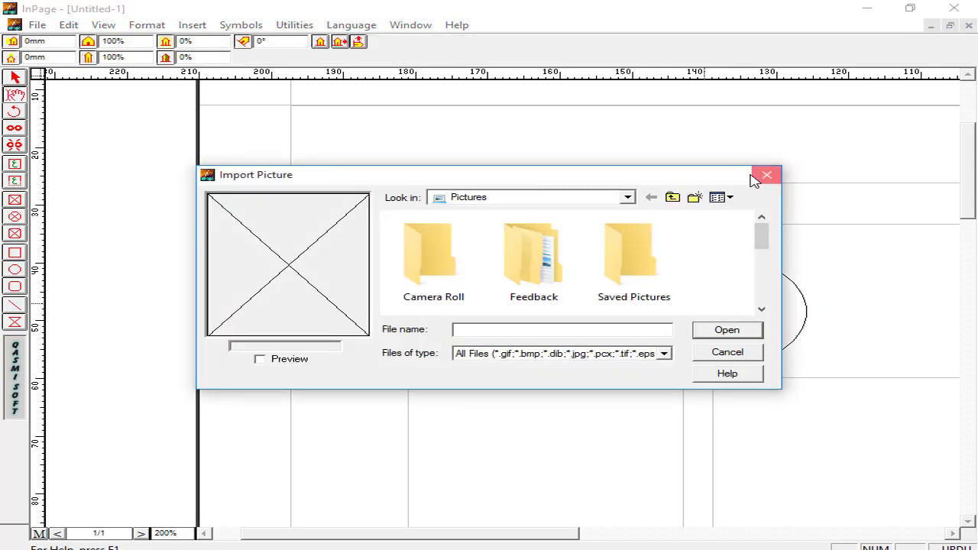
{"action": "left_click", "coordinate": [754, 178]}
{"action": "right_click", "coordinate": [715, 304]}
{"action": "left_click", "coordinate": [756, 329]}
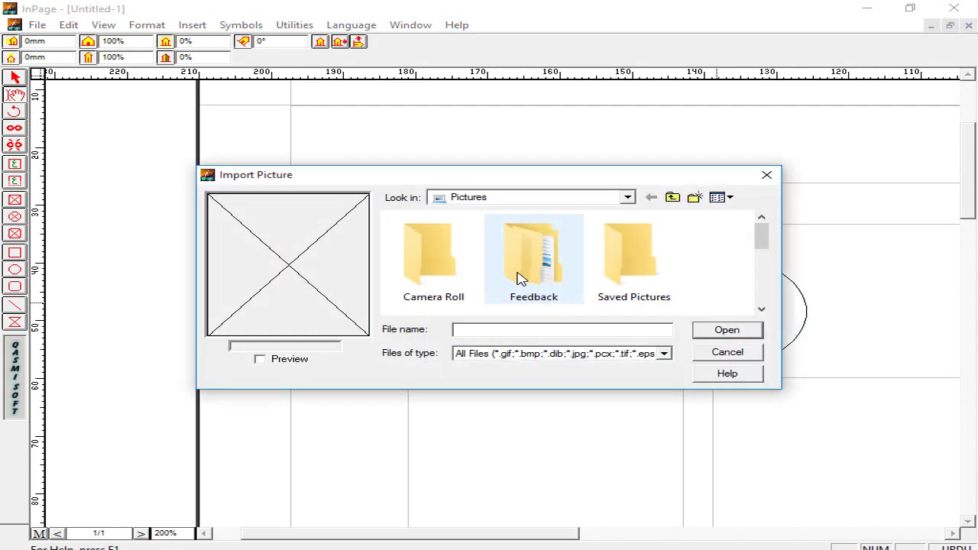
{"action": "scroll", "coordinate": [562, 288], "scroll_direction": "down", "scroll_amount": 2}
{"action": "left_click", "coordinate": [432, 239]}
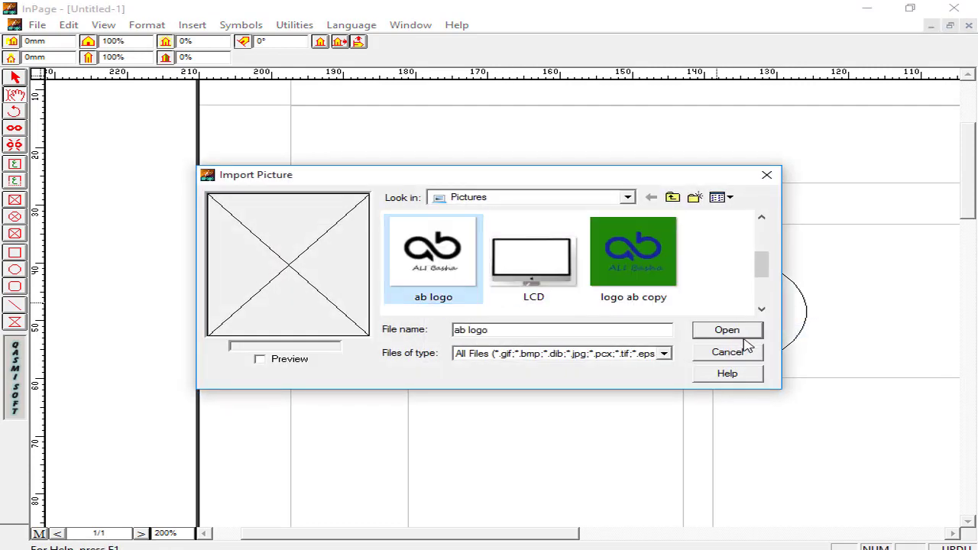
{"action": "left_click", "coordinate": [728, 330]}
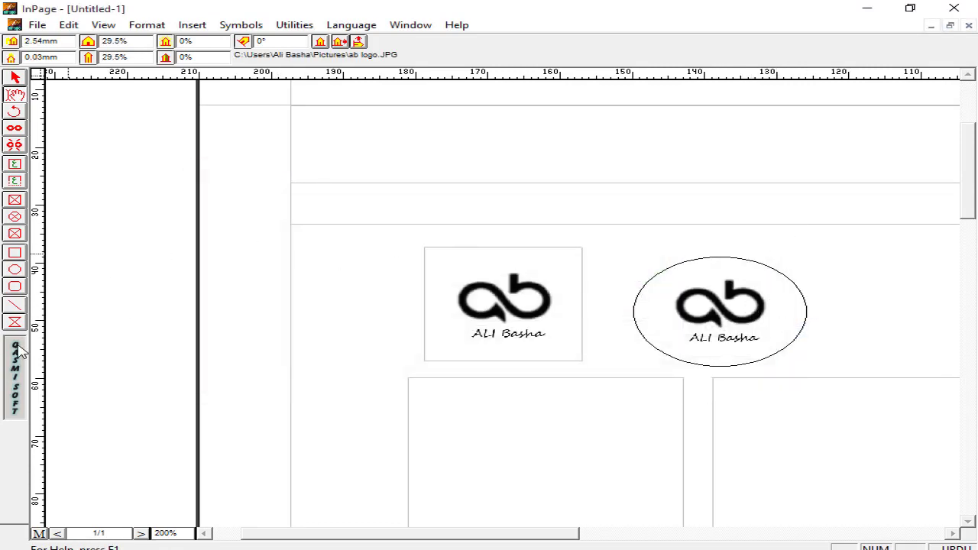
Draw a rounded rectangle about 18 × 13.8 mm beside the elliptical logo box, with a black 1 pt border
{"action": "left_click", "coordinate": [14, 285]}
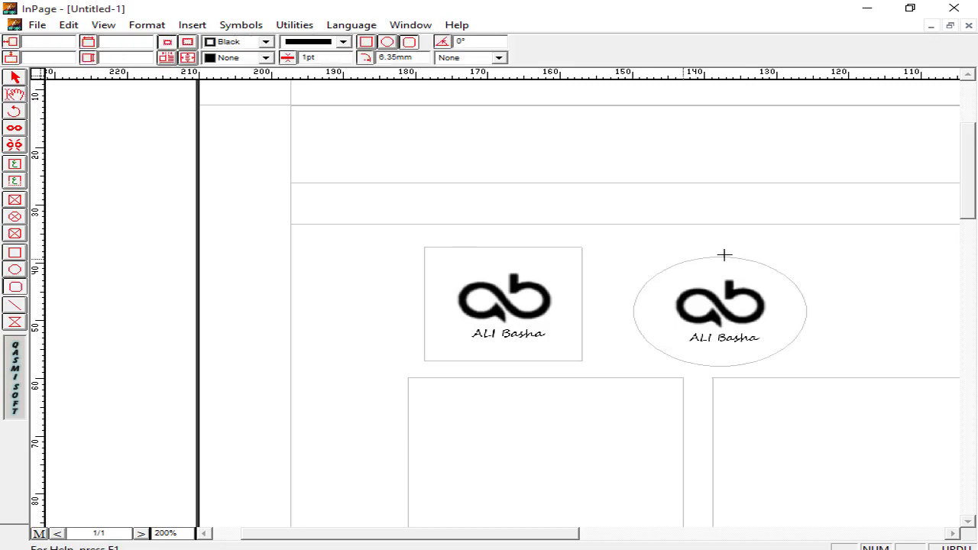
{"action": "left_click_drag", "start_coordinate": [804, 244], "coordinate": [933, 324]}
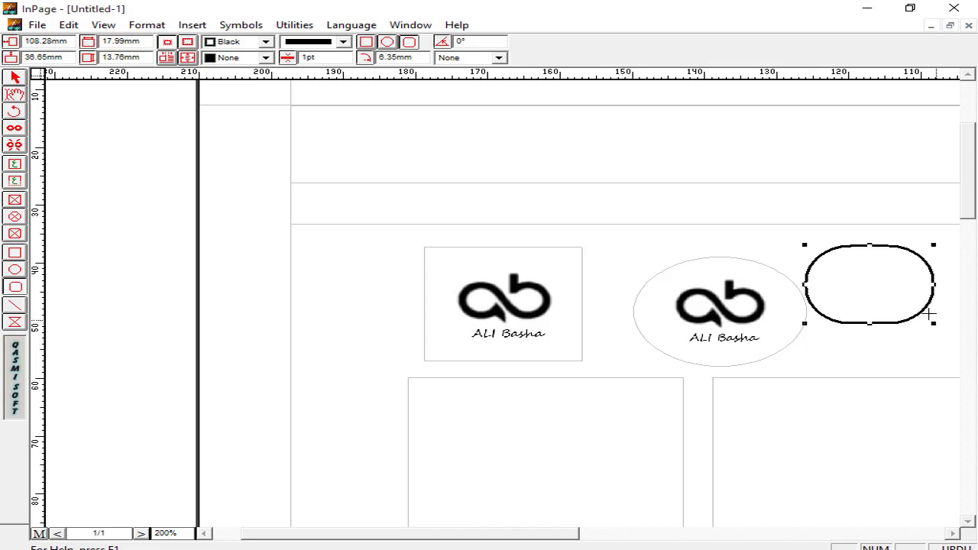
{"action": "left_click_drag", "start_coordinate": [874, 288], "coordinate": [899, 308]}
{"action": "key", "text": "Delete"}
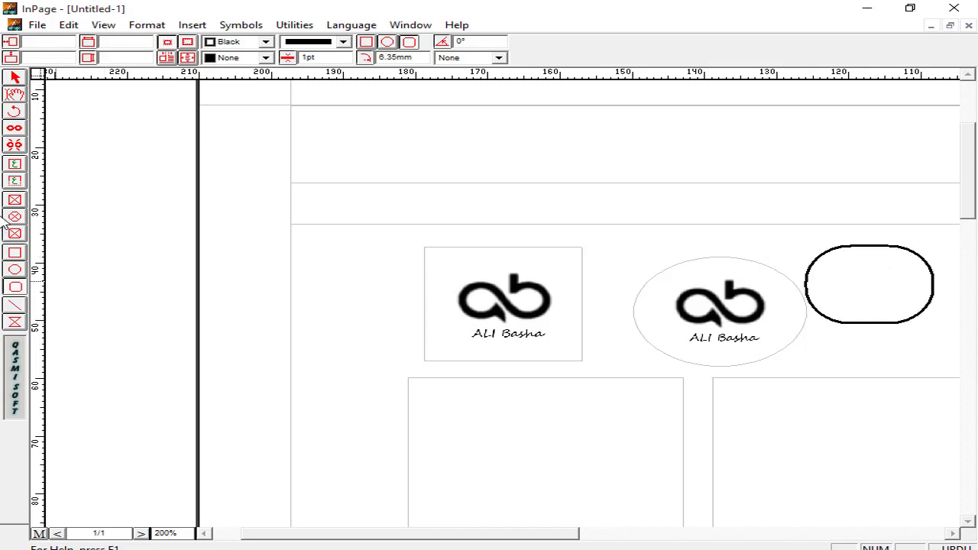
Draw a trial ellipse, delete it, and draw a circle about 13.6 mm across beside the rectangular logo box
{"action": "left_click", "coordinate": [15, 270]}
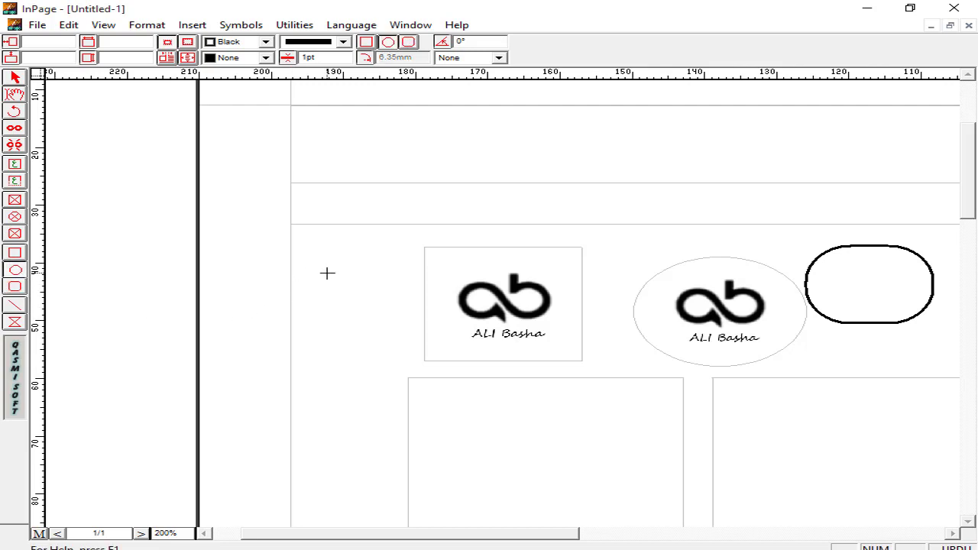
{"action": "left_click_drag", "start_coordinate": [327, 273], "coordinate": [450, 348]}
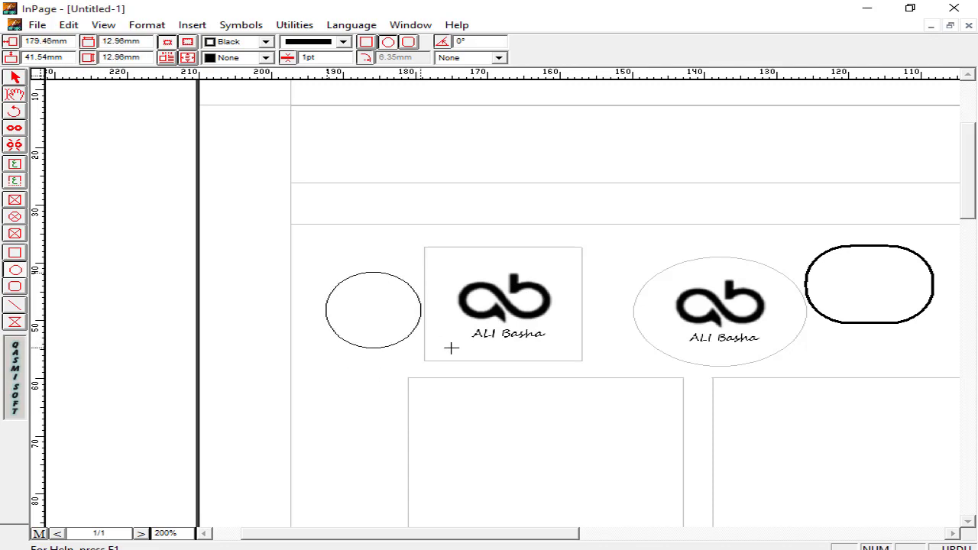
{"action": "left_click_drag", "start_coordinate": [451, 348], "coordinate": [448, 343]}
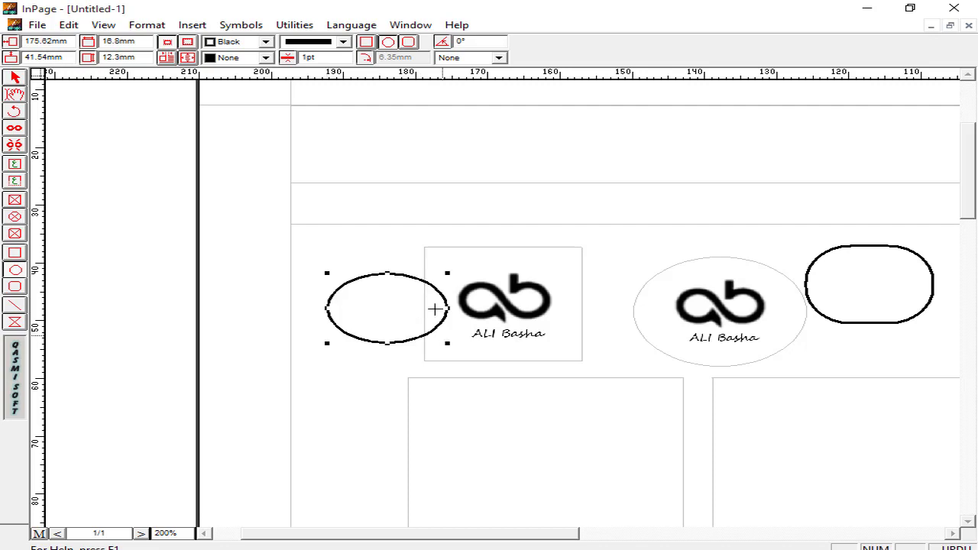
{"action": "key", "text": "Delete"}
{"action": "left_click_drag", "start_coordinate": [321, 278], "coordinate": [418, 381]}
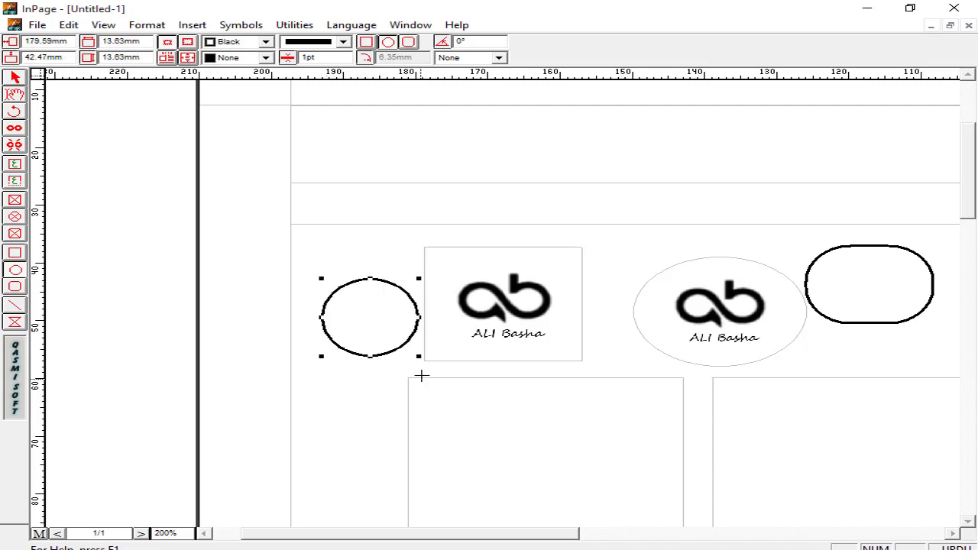
{"action": "left_click", "coordinate": [388, 318]}
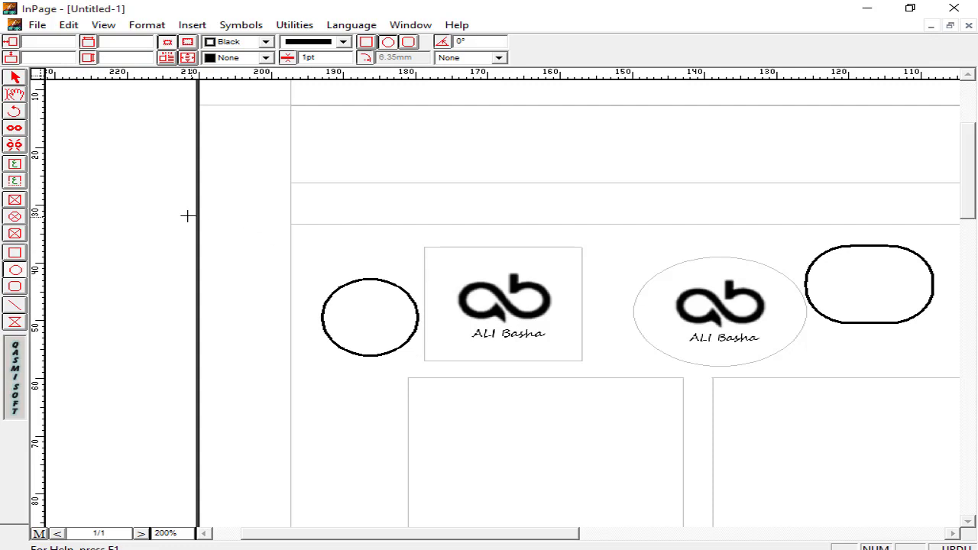
Try selecting all objects on the page and clear the selection
{"action": "right_click", "coordinate": [354, 311]}
{"action": "left_click", "coordinate": [375, 341]}
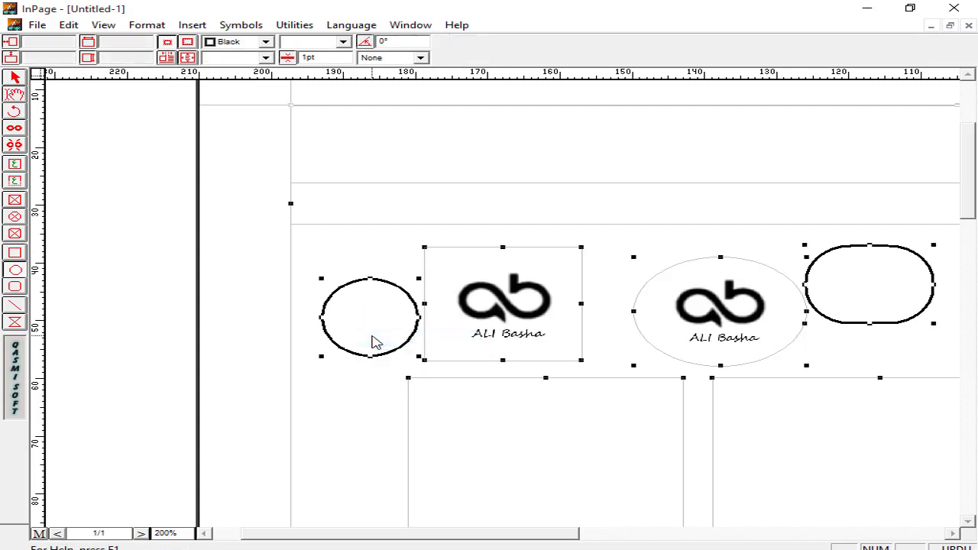
{"action": "left_click", "coordinate": [344, 425]}
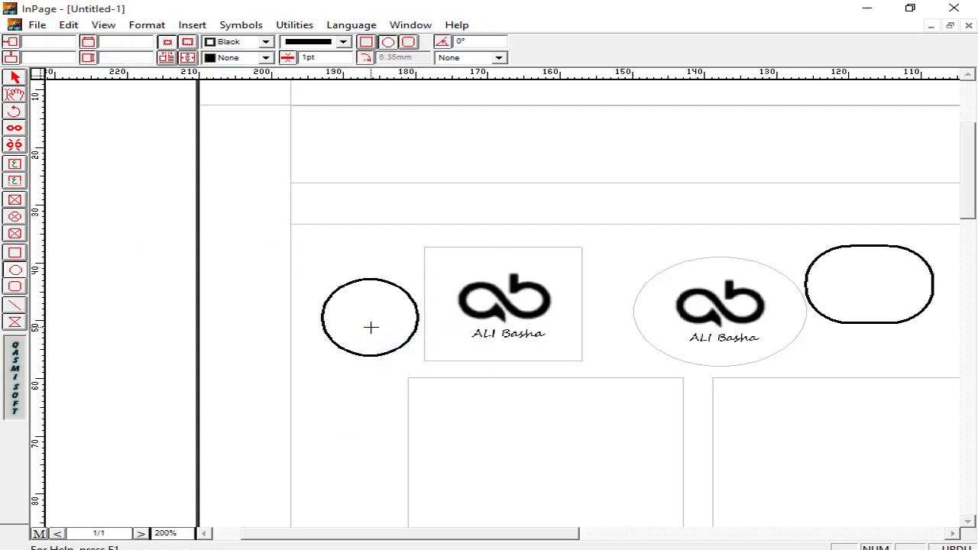
{"action": "right_click", "coordinate": [316, 375]}
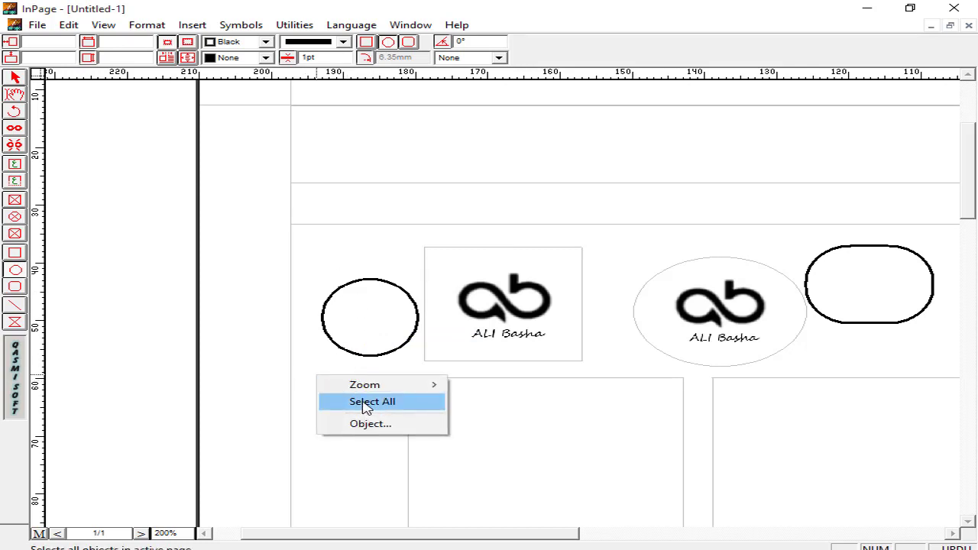
{"action": "left_click", "coordinate": [366, 403]}
{"action": "left_click", "coordinate": [331, 412]}
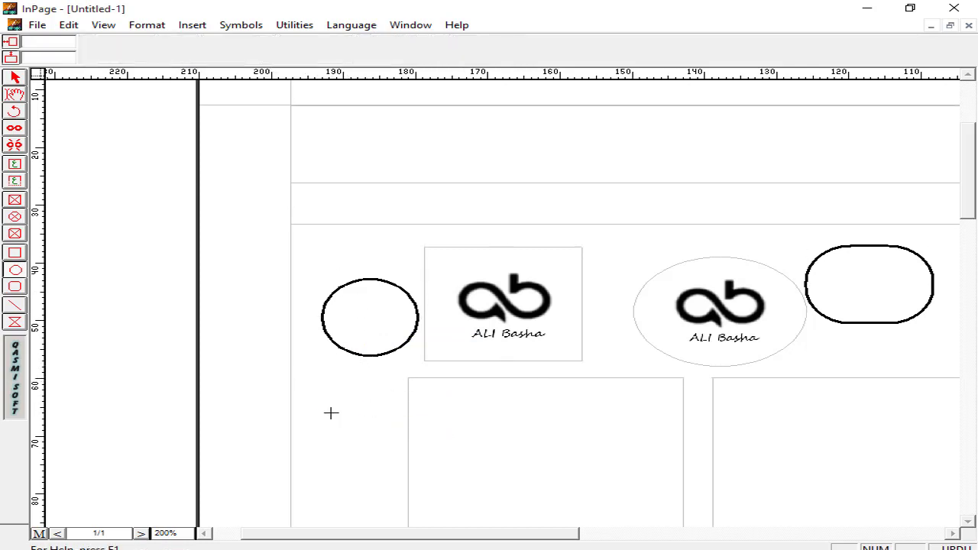
{"action": "left_click", "coordinate": [21, 80]}
{"action": "left_click_drag", "start_coordinate": [289, 224], "coordinate": [929, 391]}
{"action": "left_click", "coordinate": [348, 441]}
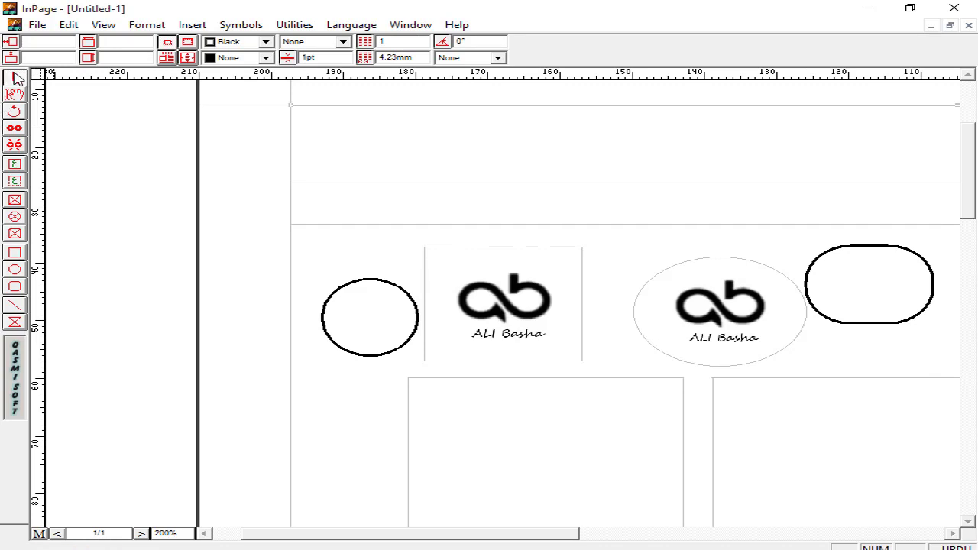
Draw a box about 13.5 × 22.6 mm with the Polygon tool below the circle
{"action": "left_click", "coordinate": [16, 322]}
{"action": "left_click_drag", "start_coordinate": [345, 376], "coordinate": [443, 506]}
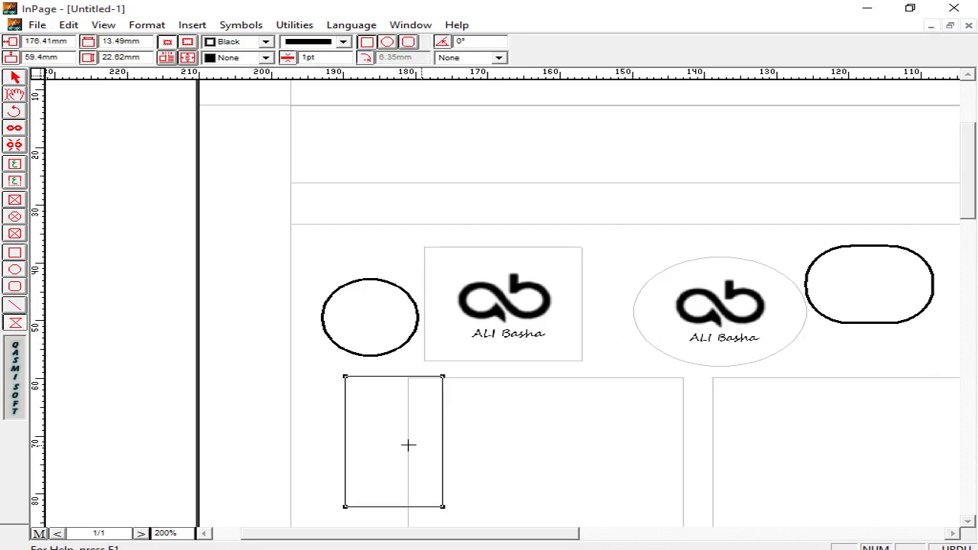
{"action": "left_click", "coordinate": [360, 398]}
Enter a line of sample Urdu text in the page's main text box and return the view to 100%
{"action": "left_click", "coordinate": [15, 94]}
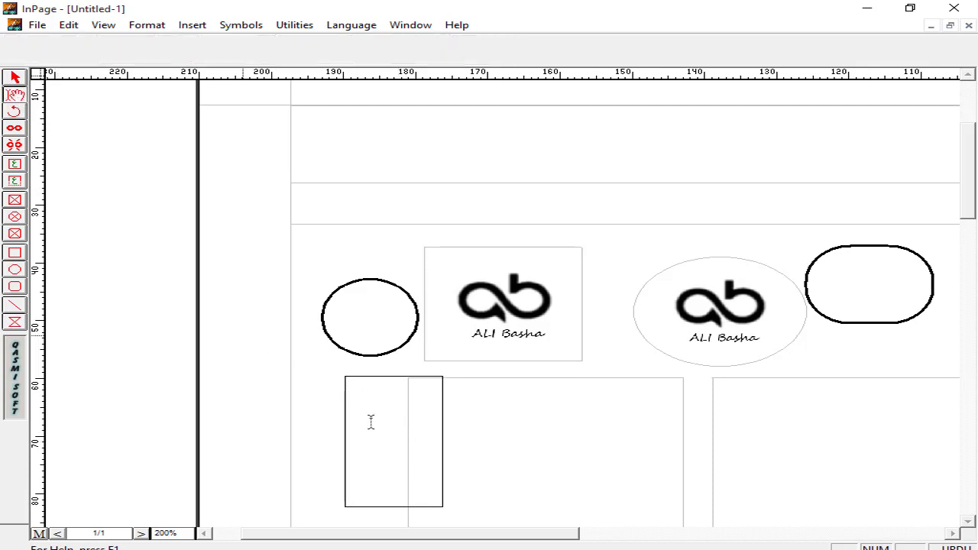
{"action": "left_click", "coordinate": [399, 443]}
{"action": "type", "text": "فدفدسافقسفقدففقدف"}
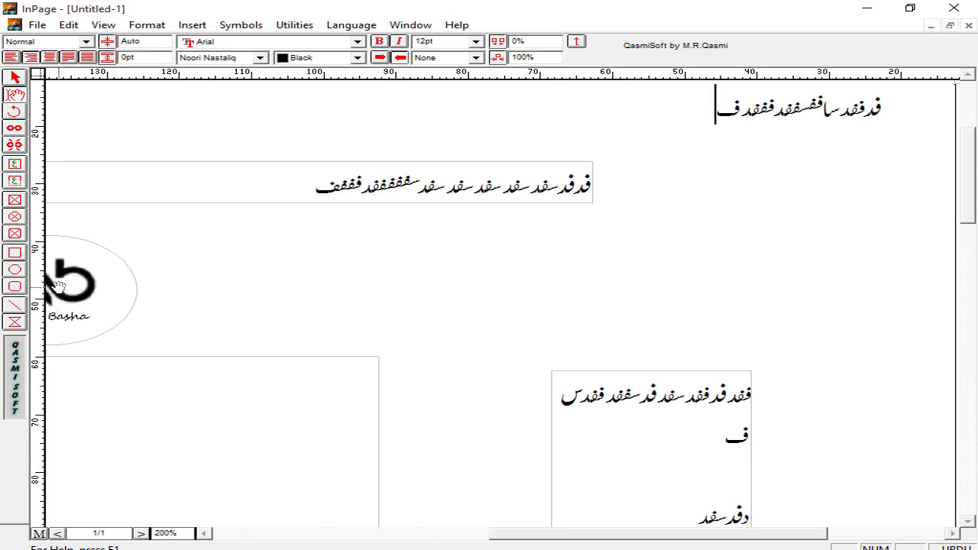
{"action": "key", "text": "ctrl+1"}
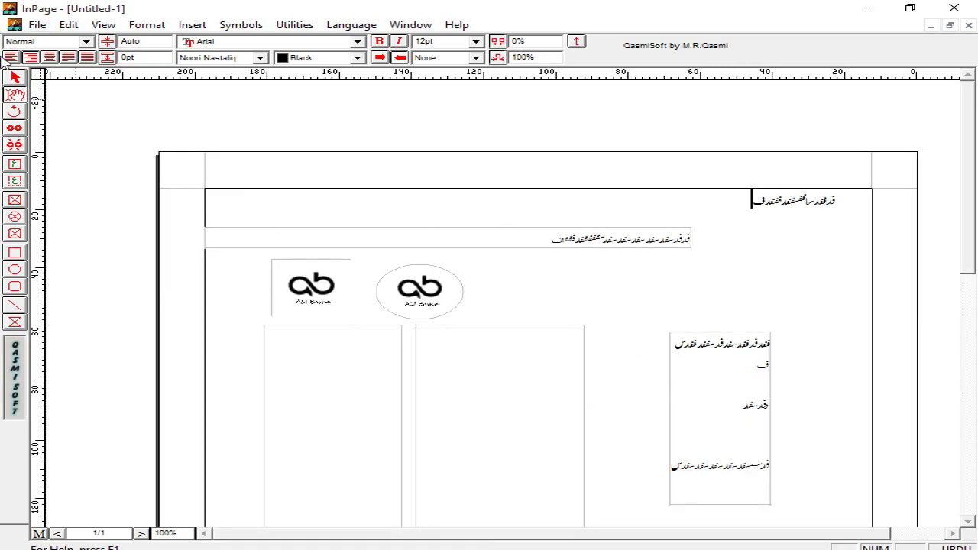
Start exporting the page as a picture, try the export range options, and set the range to pages 1 to 1
{"action": "left_click", "coordinate": [38, 25]}
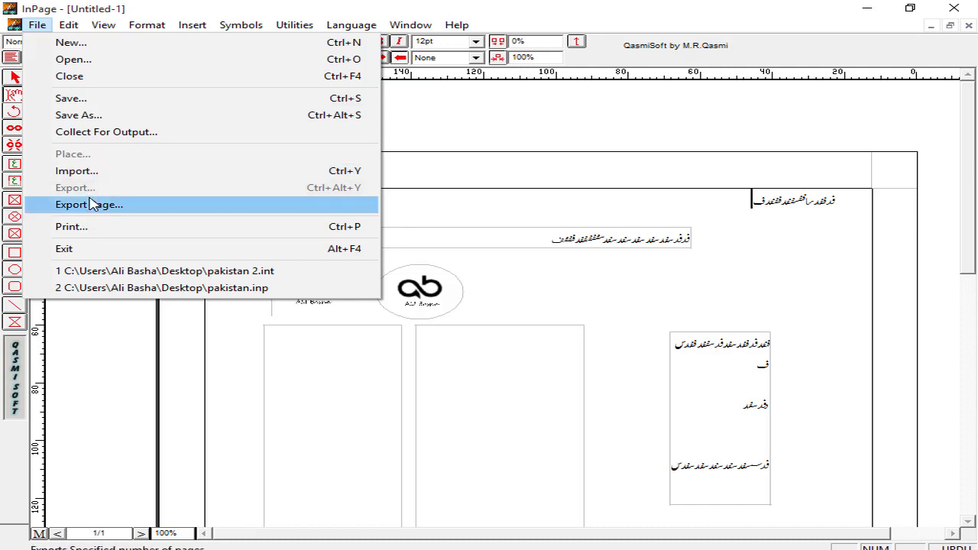
{"action": "left_click", "coordinate": [144, 214]}
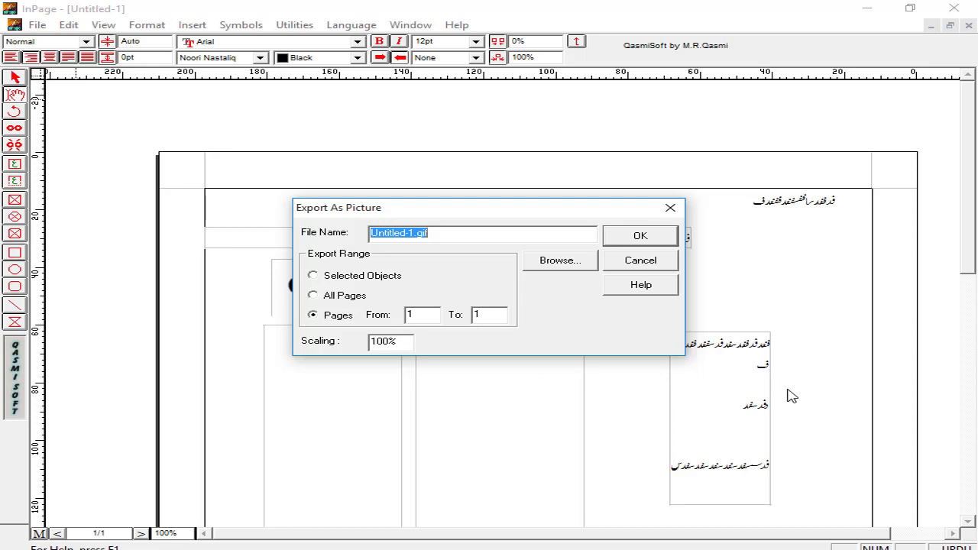
{"action": "left_click", "coordinate": [727, 395]}
{"action": "left_click", "coordinate": [313, 277]}
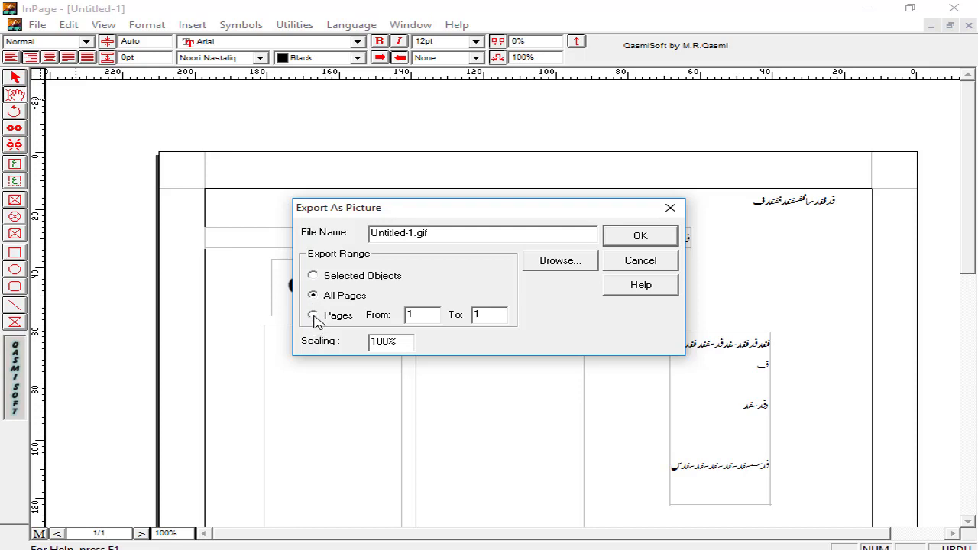
{"action": "left_click", "coordinate": [313, 315]}
Choose the Desktop as the export location and Encapsulated PostScript Files as the file type
{"action": "left_click", "coordinate": [559, 260]}
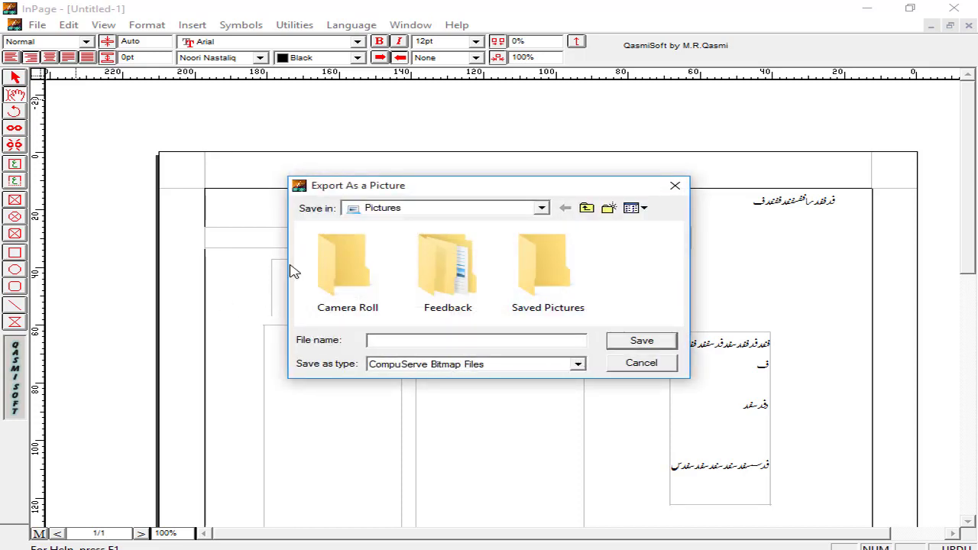
{"action": "left_click", "coordinate": [541, 208]}
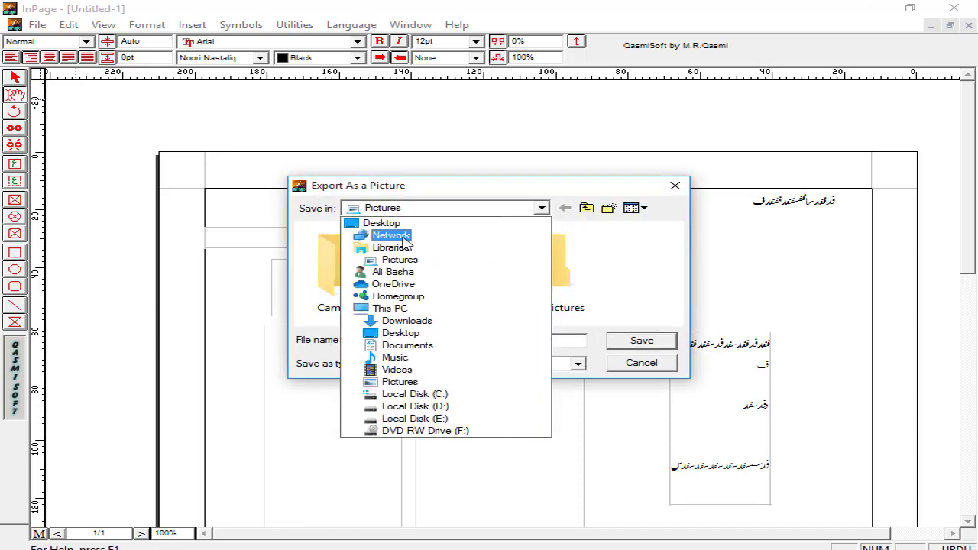
{"action": "left_click", "coordinate": [392, 224]}
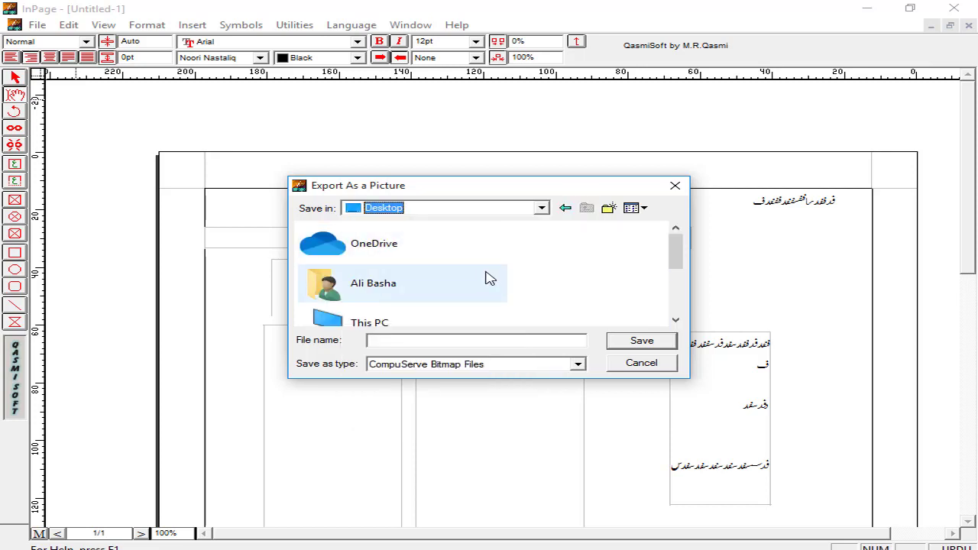
{"action": "scroll", "coordinate": [489, 277], "scroll_direction": "down", "scroll_amount": 2}
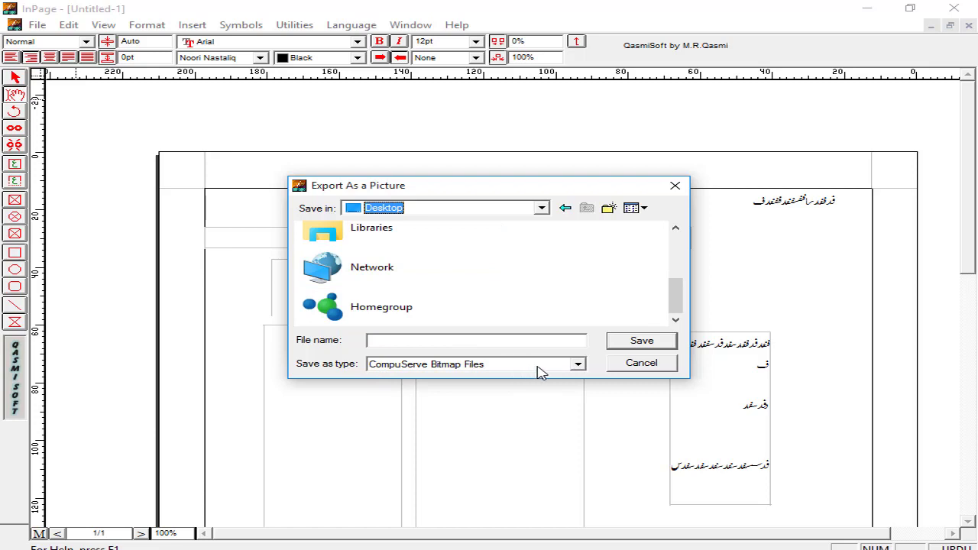
{"action": "left_click", "coordinate": [578, 365]}
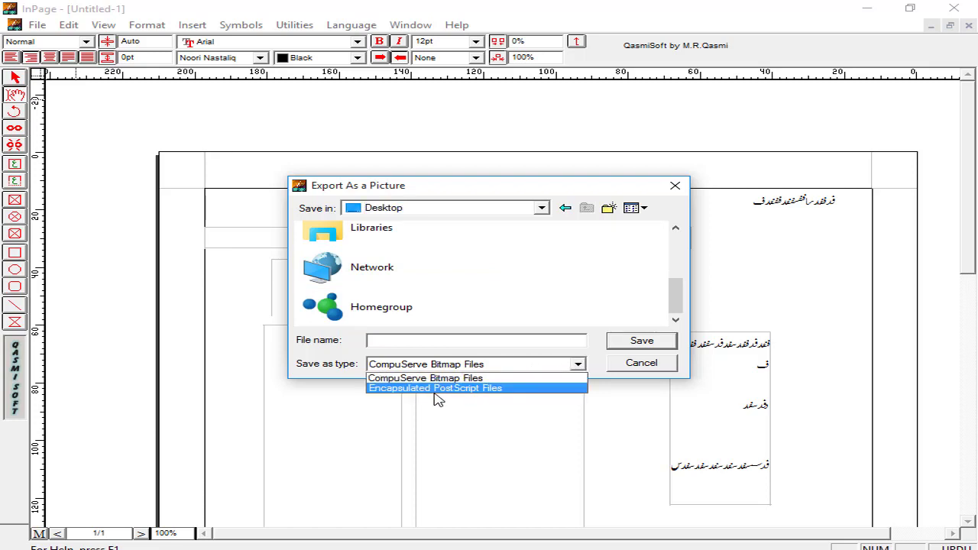
{"action": "left_click", "coordinate": [459, 389]}
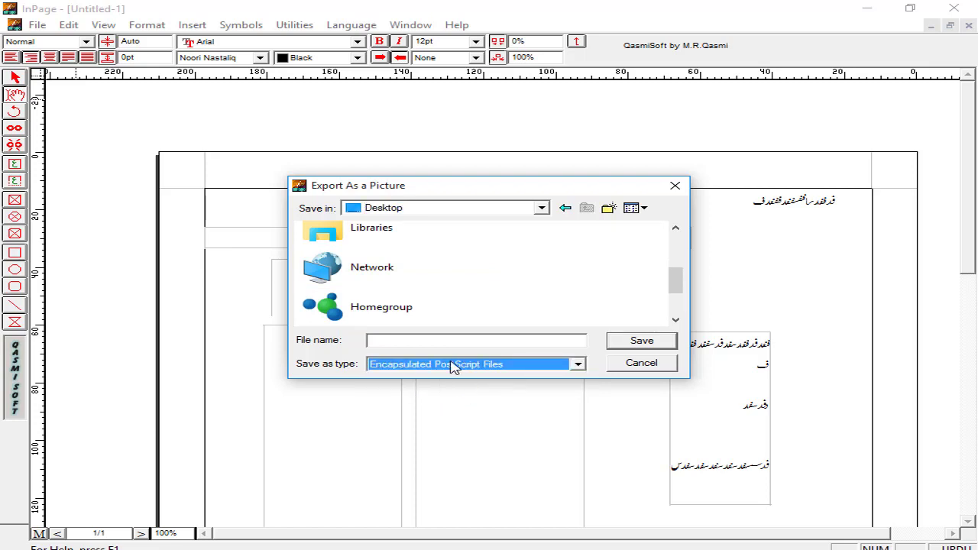
Name the picture file ab and export page 1 as an EPS file on the Desktop
{"action": "left_click", "coordinate": [387, 342]}
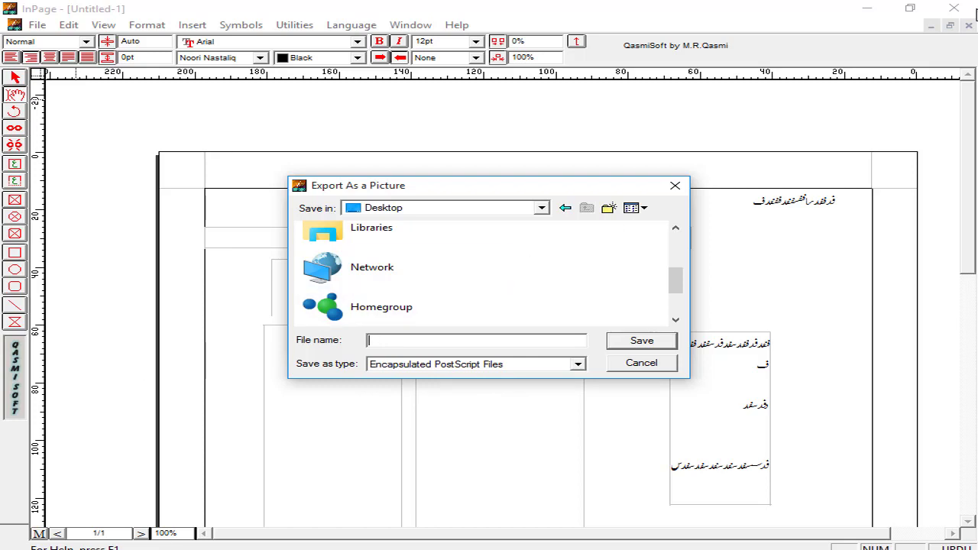
{"action": "type", "text": "ab"}
{"action": "scroll", "coordinate": [380, 279], "scroll_direction": "down", "scroll_amount": 1}
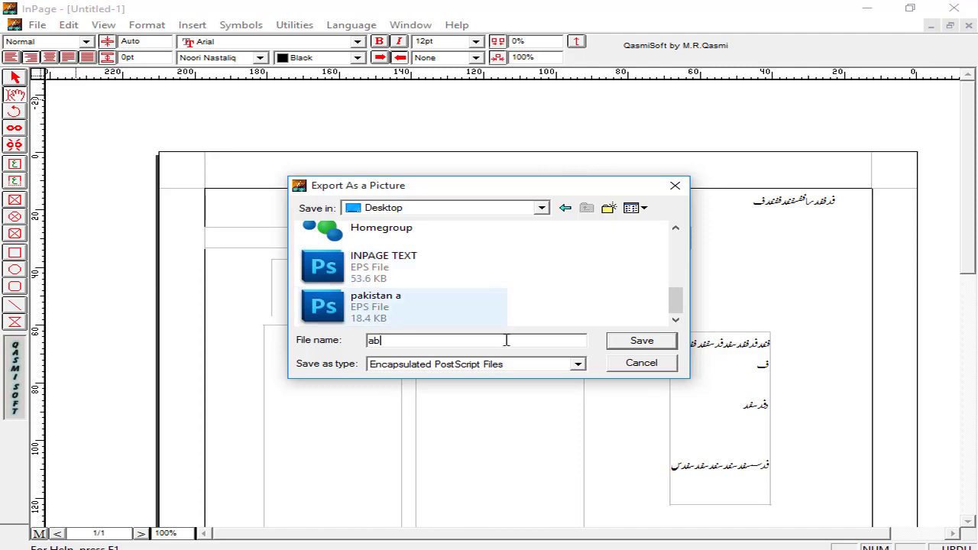
{"action": "left_click", "coordinate": [637, 344]}
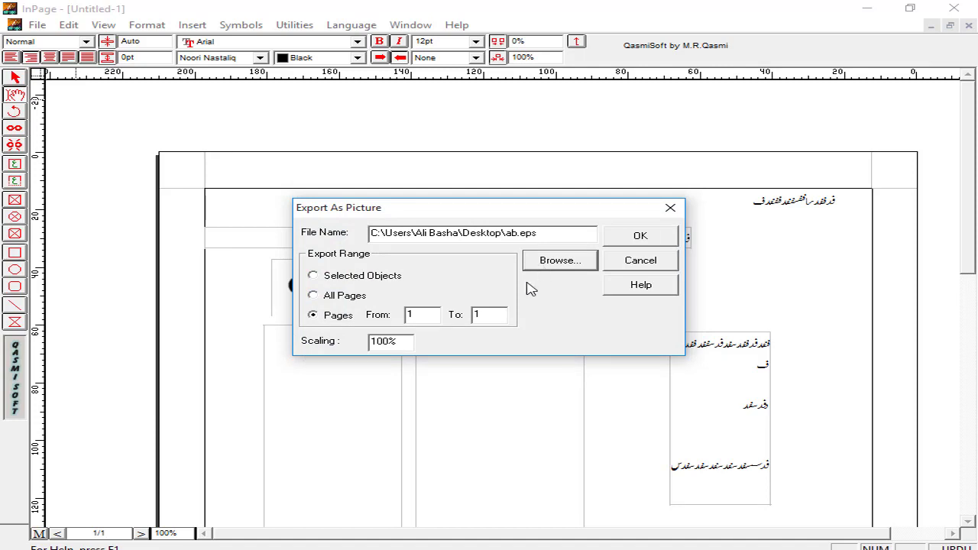
{"action": "left_click", "coordinate": [640, 237]}
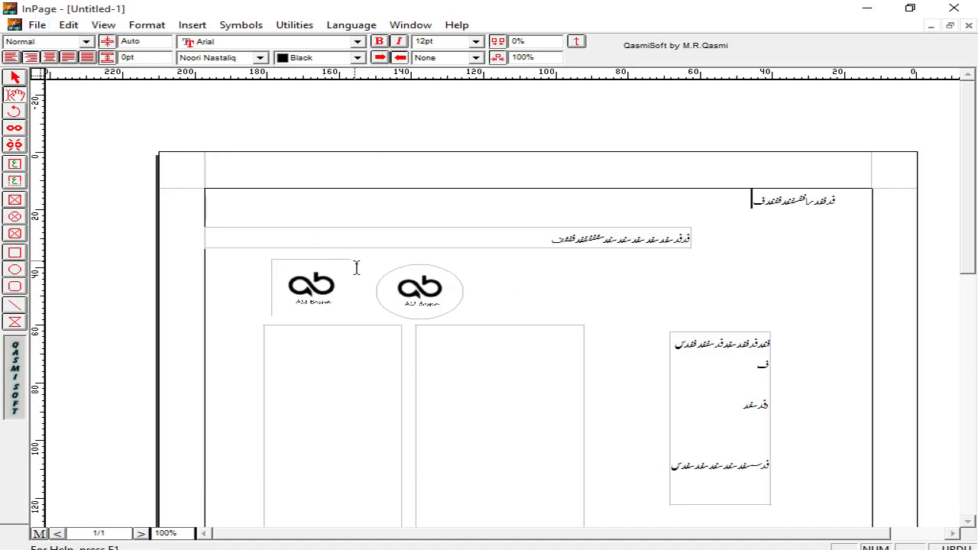
Save the document on the Desktop as "ab save" in the InPage File (*.inp) format
{"action": "left_click", "coordinate": [37, 24]}
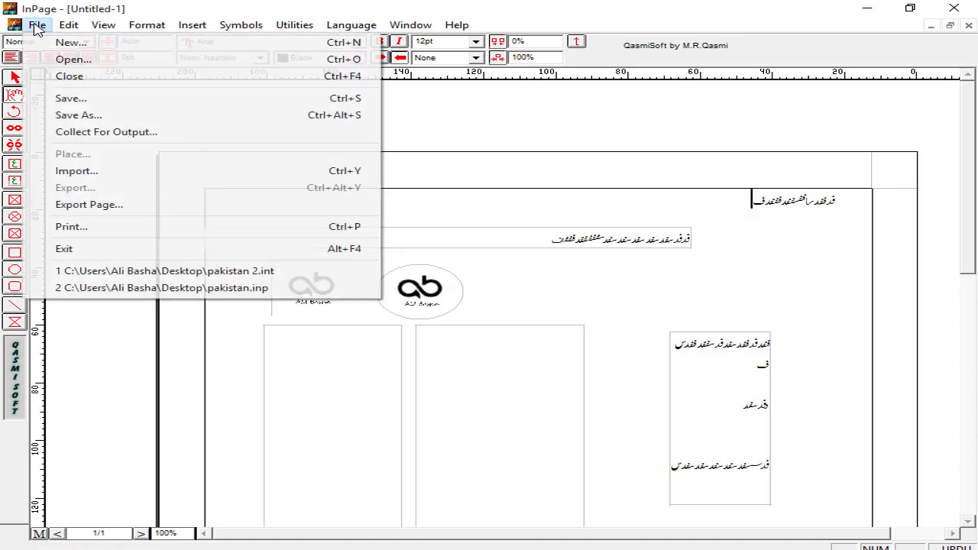
{"action": "left_click", "coordinate": [98, 107]}
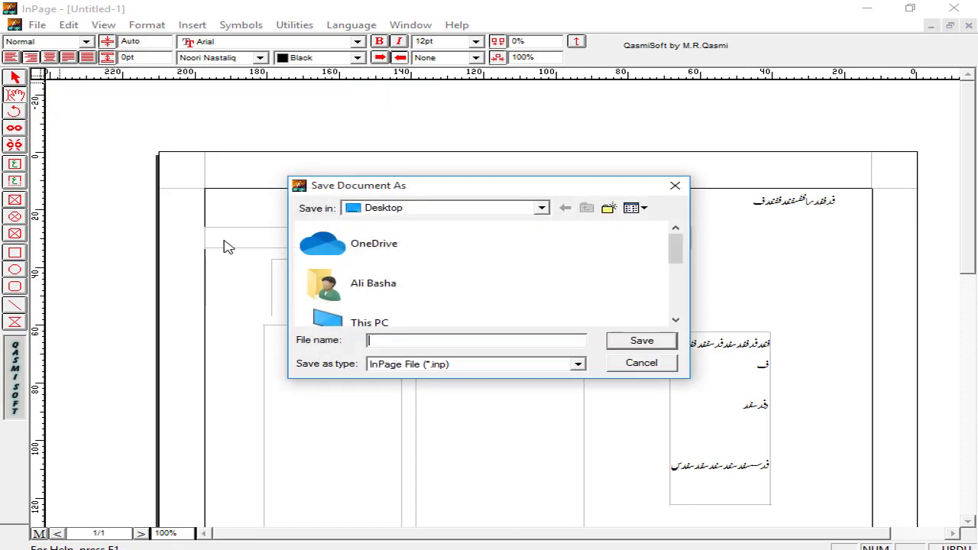
{"action": "scroll", "coordinate": [443, 294], "scroll_direction": "down", "scroll_amount": 3}
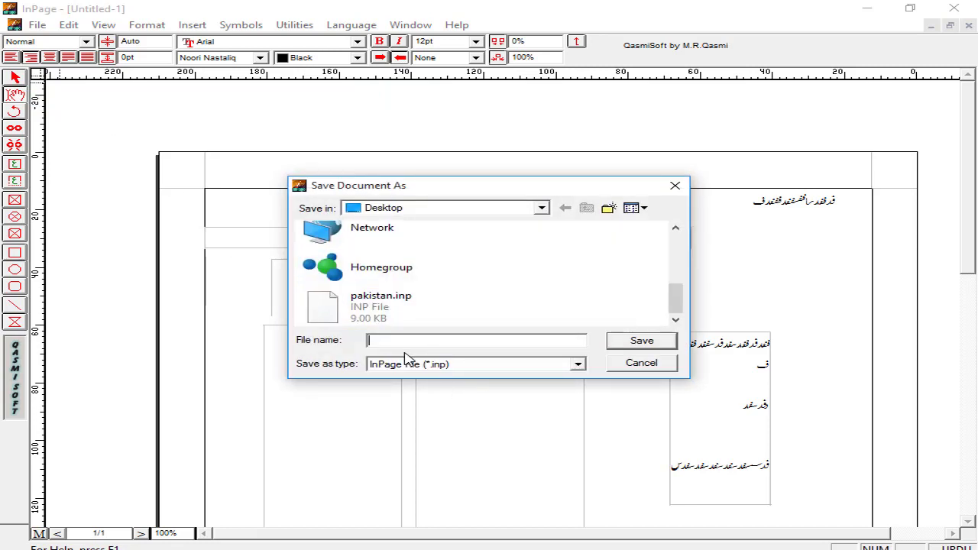
{"action": "type", "text": "ab save"}
{"action": "left_click", "coordinate": [510, 366]}
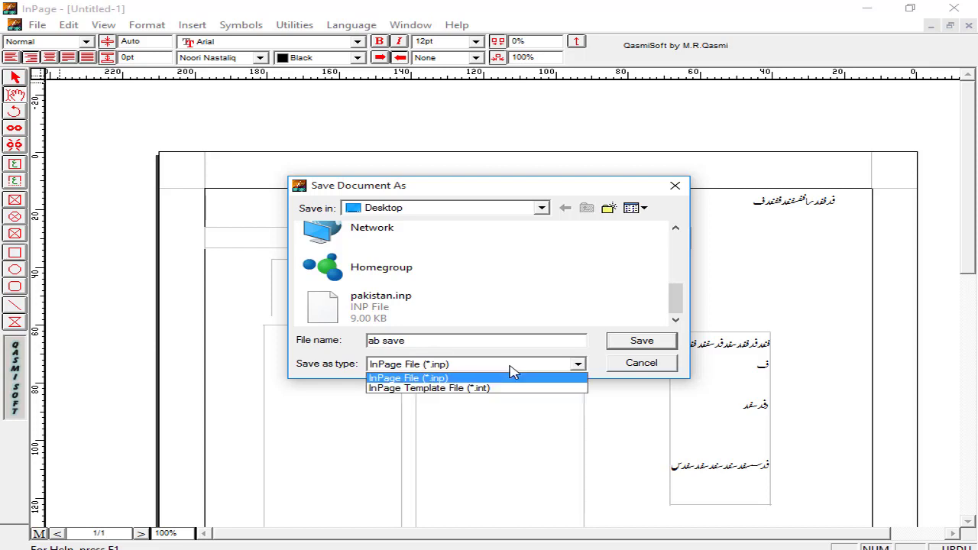
{"action": "left_click", "coordinate": [511, 367]}
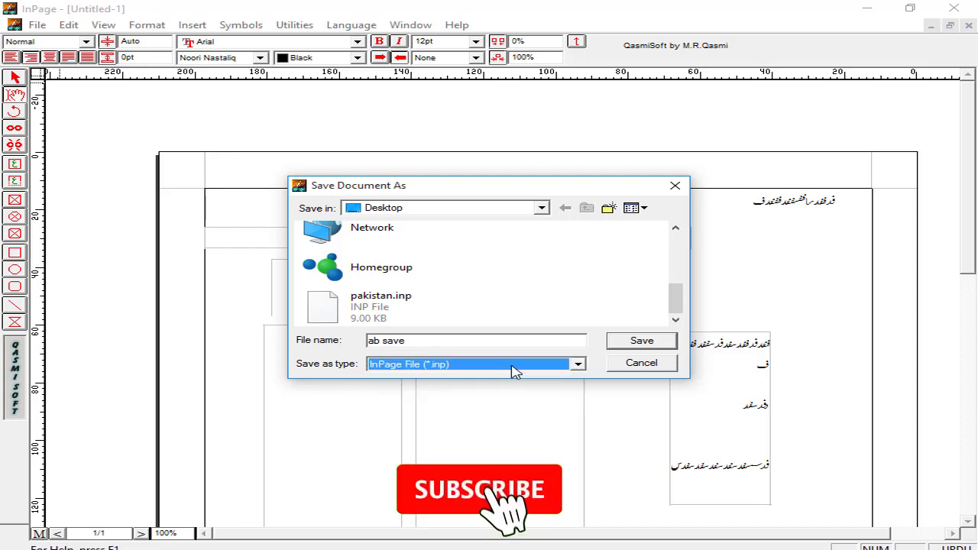
{"action": "left_click", "coordinate": [659, 345]}
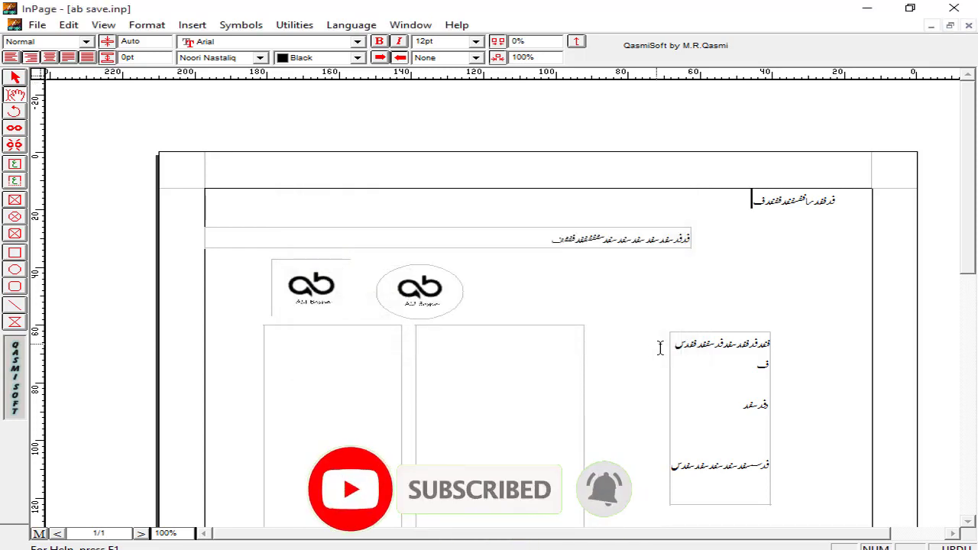
Switch to the Windows desktop and move the ab and ab save.inp icons side by side into the empty upper area
{"action": "left_click", "coordinate": [37, 25]}
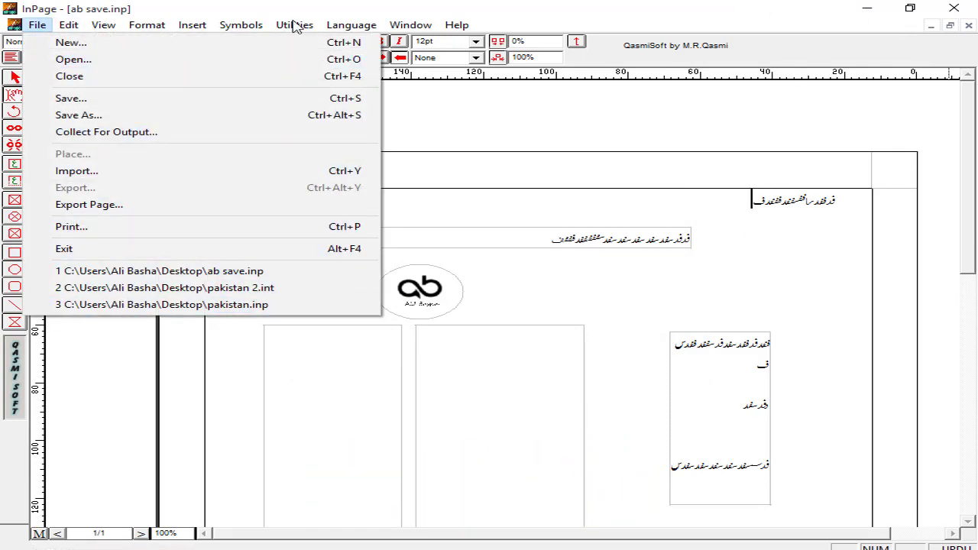
{"action": "mouse_move", "coordinate": [294, 25]}
{"action": "left_click", "coordinate": [866, 8]}
{"action": "left_click", "coordinate": [865, 8]}
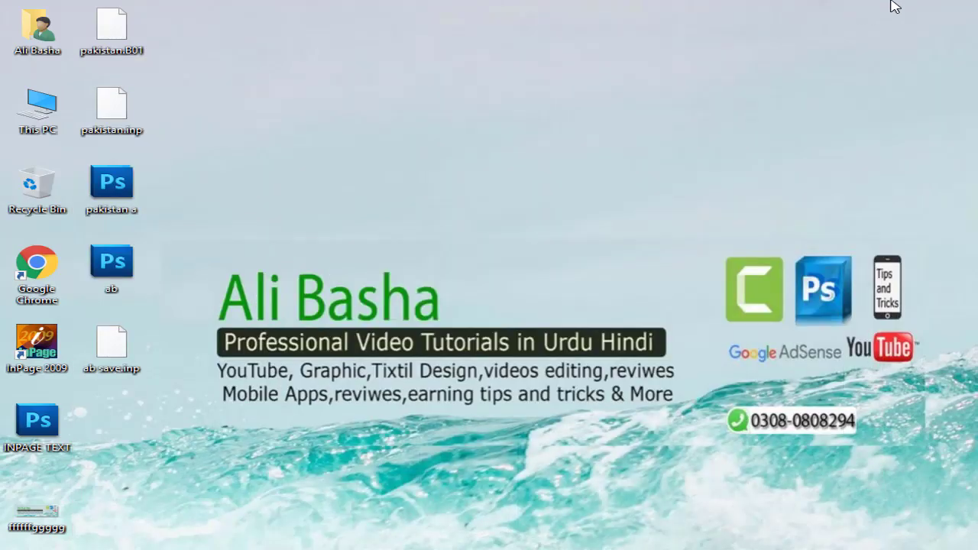
{"action": "right_click", "coordinate": [306, 151]}
{"action": "left_click", "coordinate": [333, 196]}
{"action": "left_click_drag", "start_coordinate": [114, 294], "coordinate": [565, 126]}
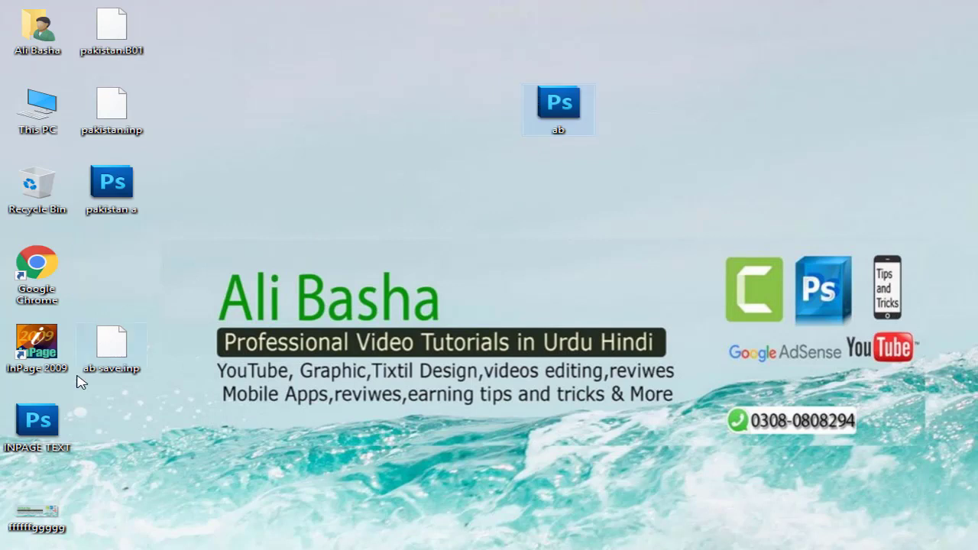
{"action": "left_click_drag", "start_coordinate": [115, 367], "coordinate": [682, 144]}
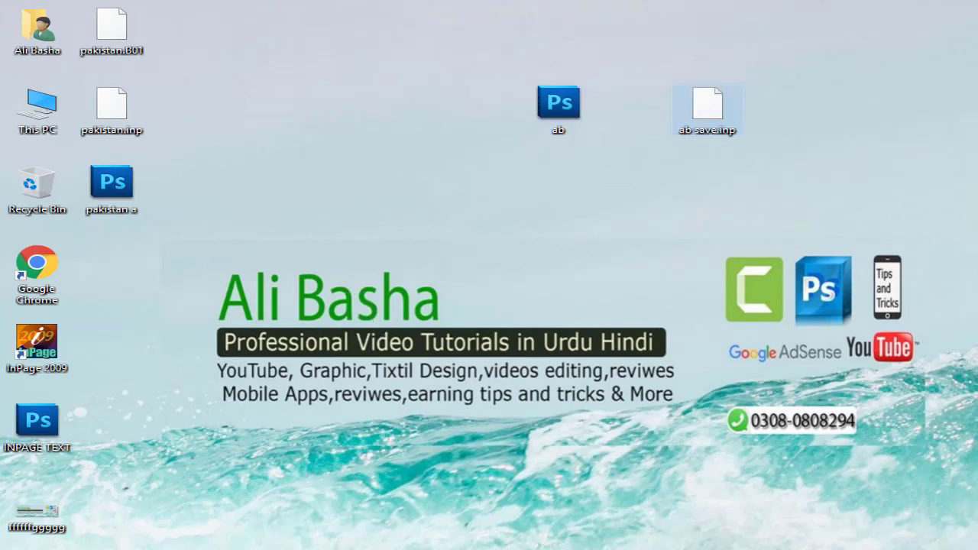
Open the ab EPS file in Photoshop and rasterize it at 500 pixels/inch in CMYK Color mode
{"action": "left_click", "coordinate": [555, 103]}
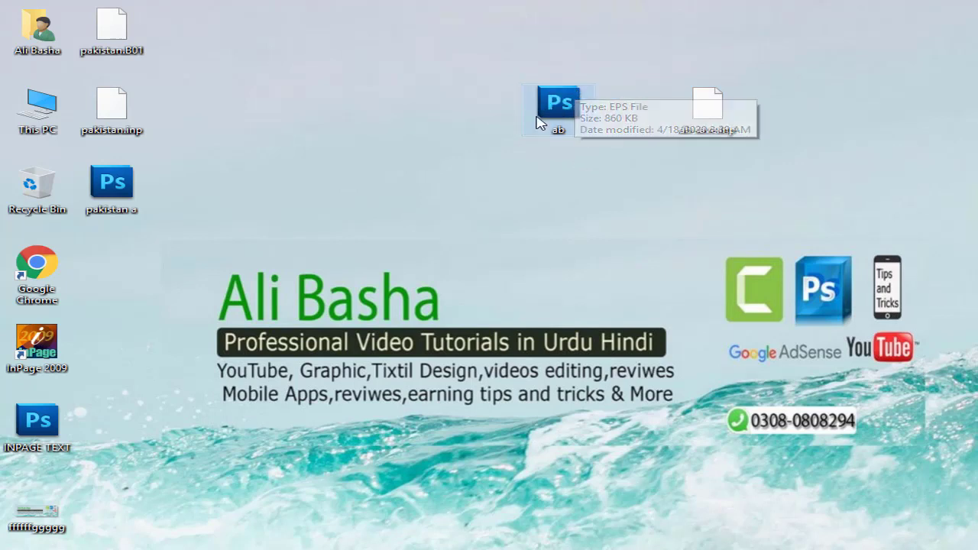
{"action": "key", "text": "Return"}
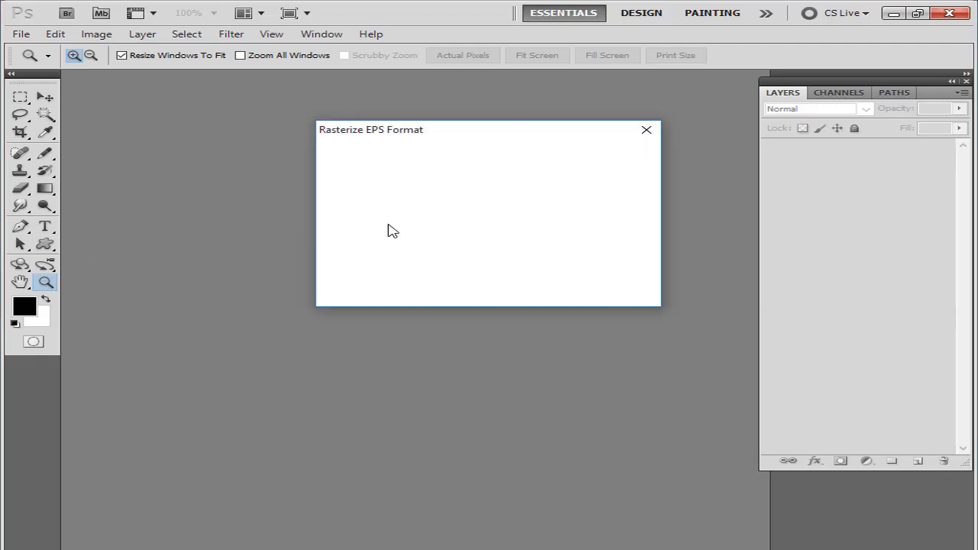
{"action": "double_click", "coordinate": [397, 239]}
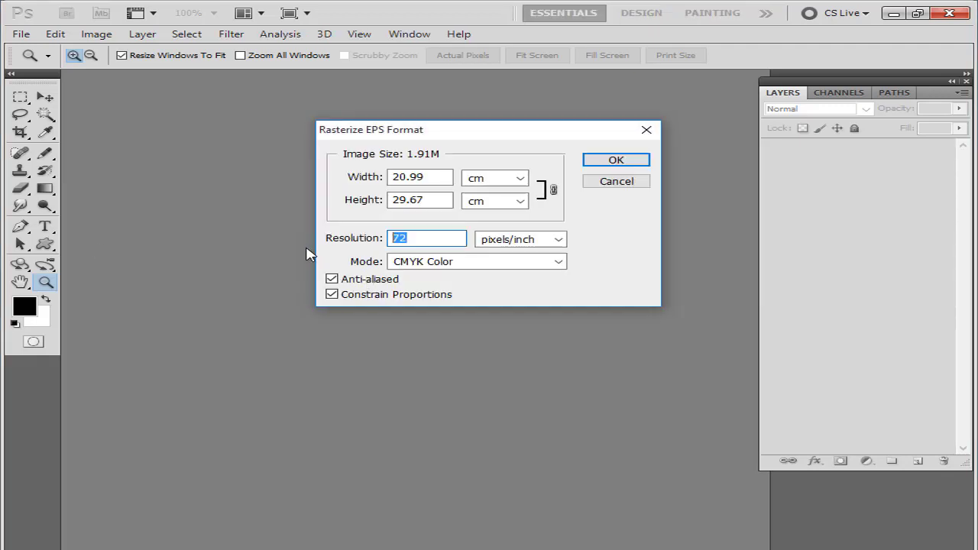
{"action": "type", "text": "300"}
{"action": "double_click", "coordinate": [415, 237]}
{"action": "type", "text": "500"}
{"action": "left_click", "coordinate": [451, 265]}
{"action": "left_click", "coordinate": [452, 265]}
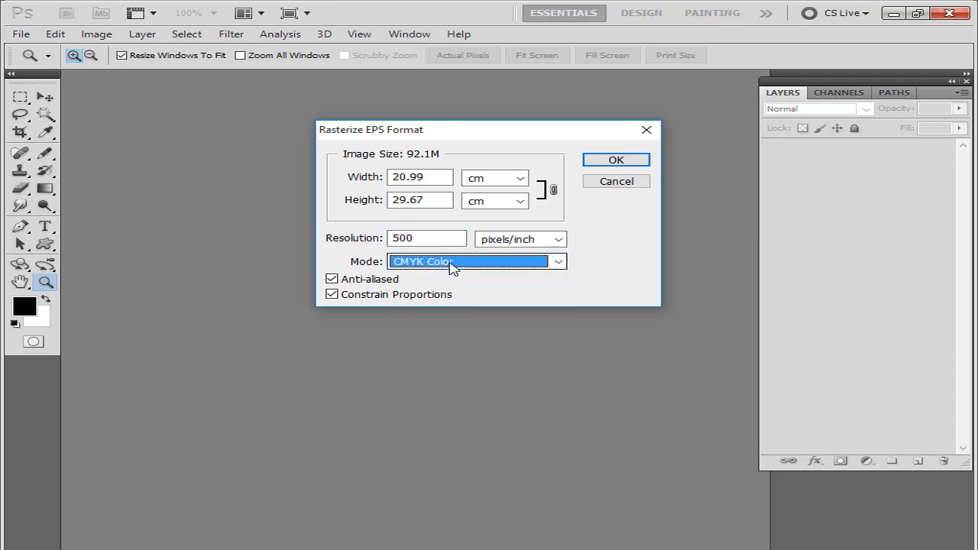
{"action": "left_click", "coordinate": [457, 266]}
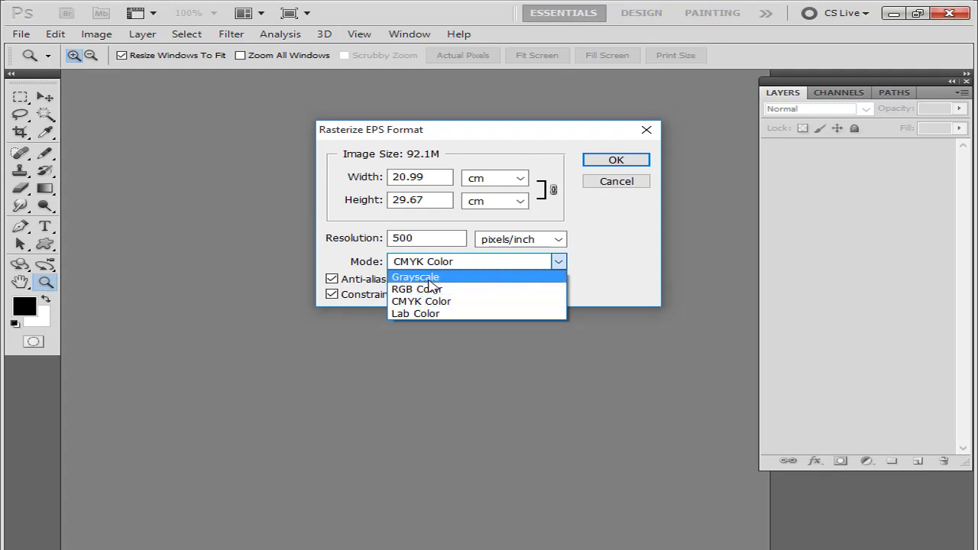
{"action": "left_click", "coordinate": [473, 259]}
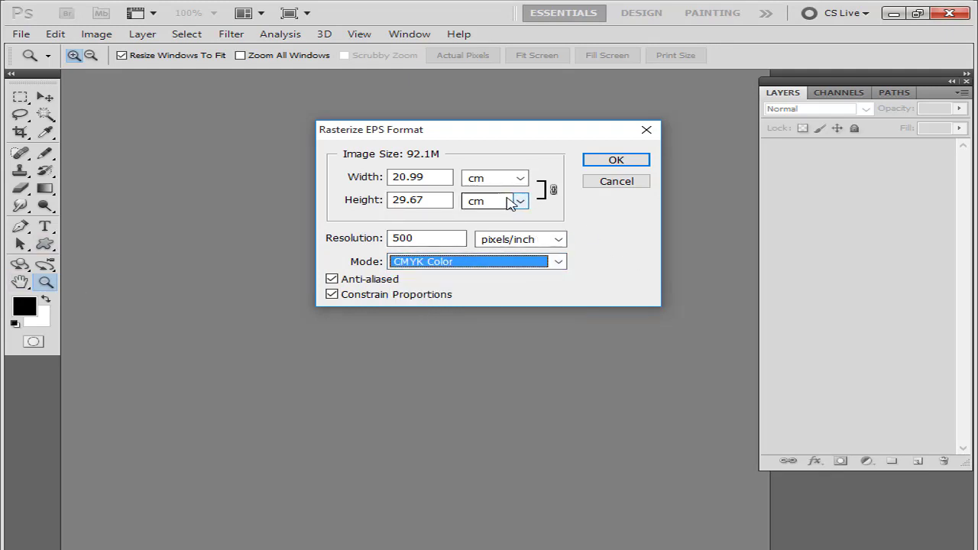
{"action": "left_click", "coordinate": [644, 186]}
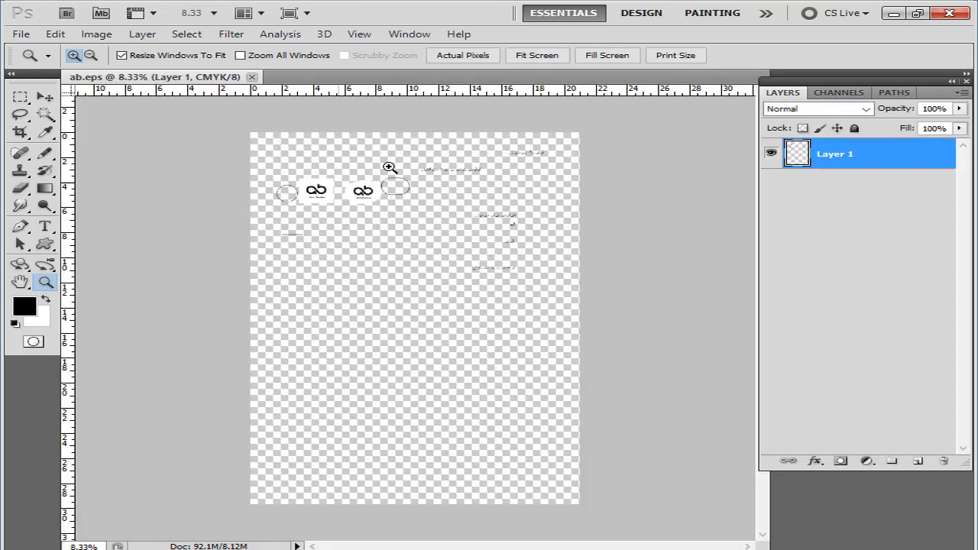
Examine the logo pictures and the drawn oval, rectangle and rounded shapes of the rasterized page up close
{"action": "left_click_drag", "start_coordinate": [310, 211], "coordinate": [397, 178]}
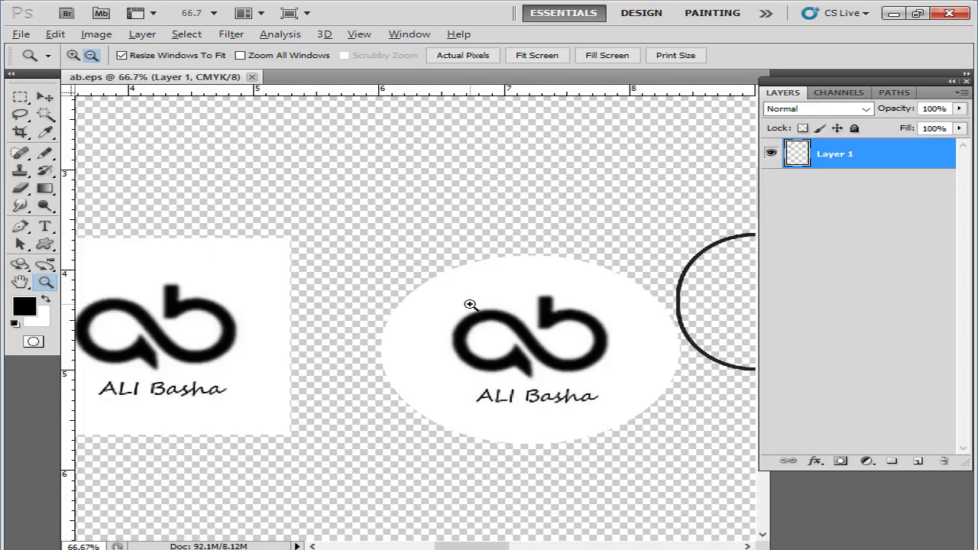
{"action": "left_click", "coordinate": [470, 305], "text": "alt"}
{"action": "left_click", "coordinate": [470, 305], "text": "alt"}
{"action": "left_click", "coordinate": [470, 305], "text": "alt"}
{"action": "left_click", "coordinate": [470, 305], "text": "alt"}
{"action": "left_click_drag", "start_coordinate": [498, 277], "coordinate": [229, 399]}
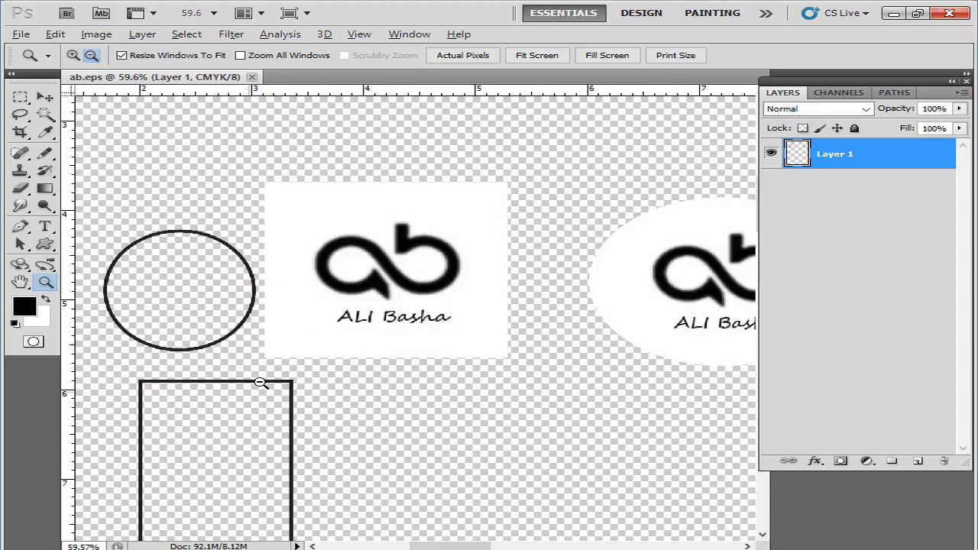
{"action": "left_click", "coordinate": [260, 381], "text": "alt"}
{"action": "left_click", "coordinate": [264, 382], "text": "alt"}
{"action": "left_click", "coordinate": [263, 382], "text": "alt"}
{"action": "left_click_drag", "start_coordinate": [582, 307], "coordinate": [369, 385]}
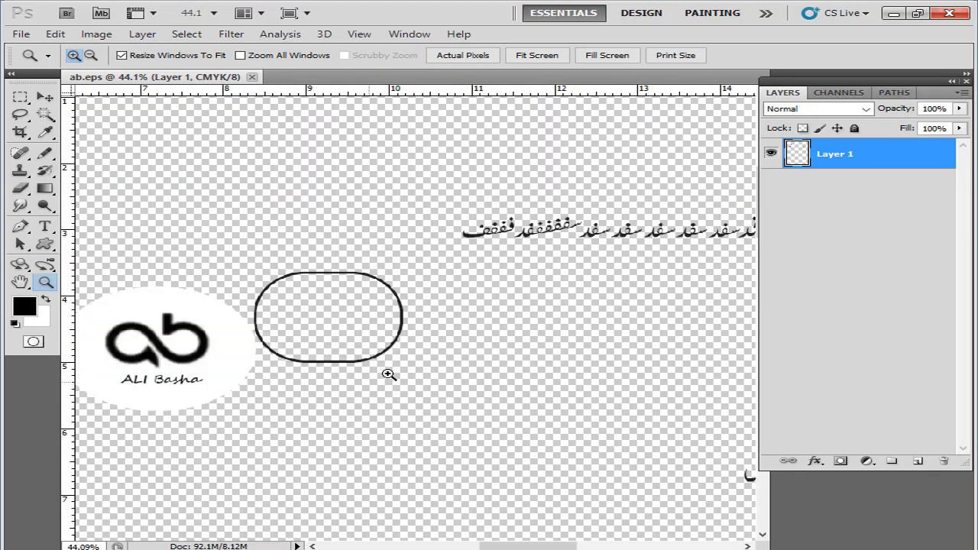
{"action": "left_click", "coordinate": [390, 318], "text": "alt"}
{"action": "left_click", "coordinate": [382, 336], "text": "alt"}
{"action": "left_click", "coordinate": [397, 337], "text": "alt"}
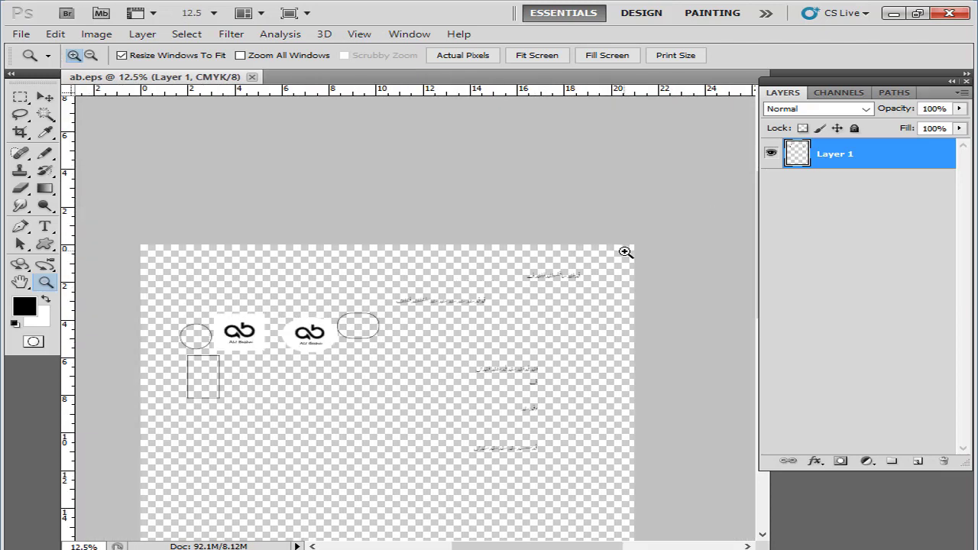
Examine the edge sharpness of the Urdu text lines in the rasterized page at high magnification
{"action": "left_click_drag", "start_coordinate": [626, 253], "coordinate": [321, 376]}
{"action": "left_click_drag", "start_coordinate": [474, 259], "coordinate": [247, 362]}
{"action": "left_click", "coordinate": [352, 274]}
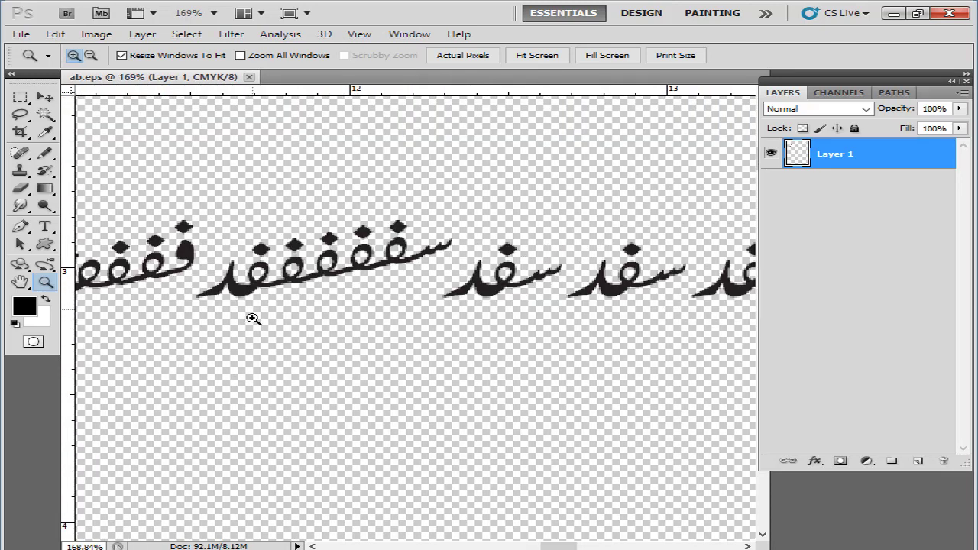
{"action": "left_click", "coordinate": [246, 334], "text": "alt"}
{"action": "left_click", "coordinate": [245, 333], "text": "alt"}
{"action": "left_click", "coordinate": [244, 349], "text": "alt"}
{"action": "left_click", "coordinate": [257, 354], "text": "alt"}
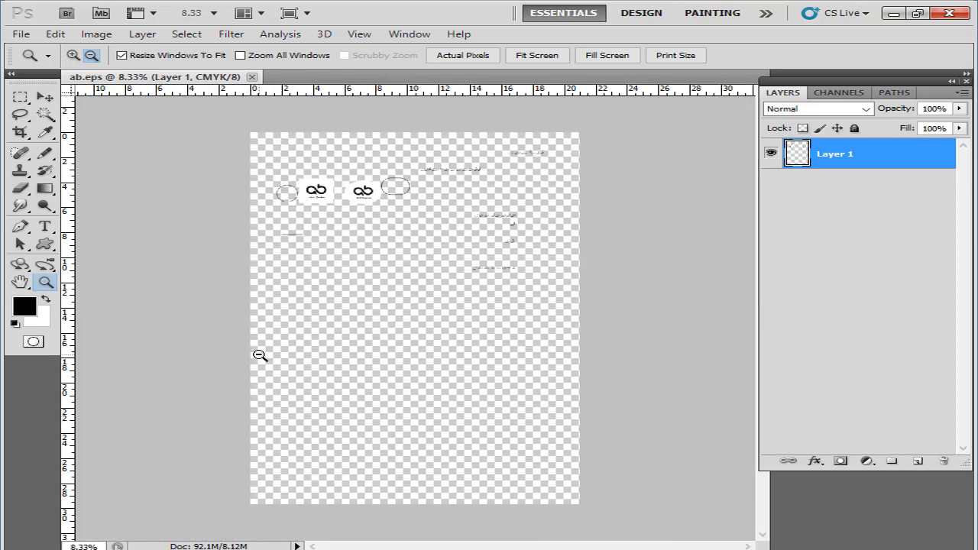
{"action": "left_click_drag", "start_coordinate": [540, 201], "coordinate": [415, 287]}
{"action": "left_click_drag", "start_coordinate": [573, 160], "coordinate": [453, 198]}
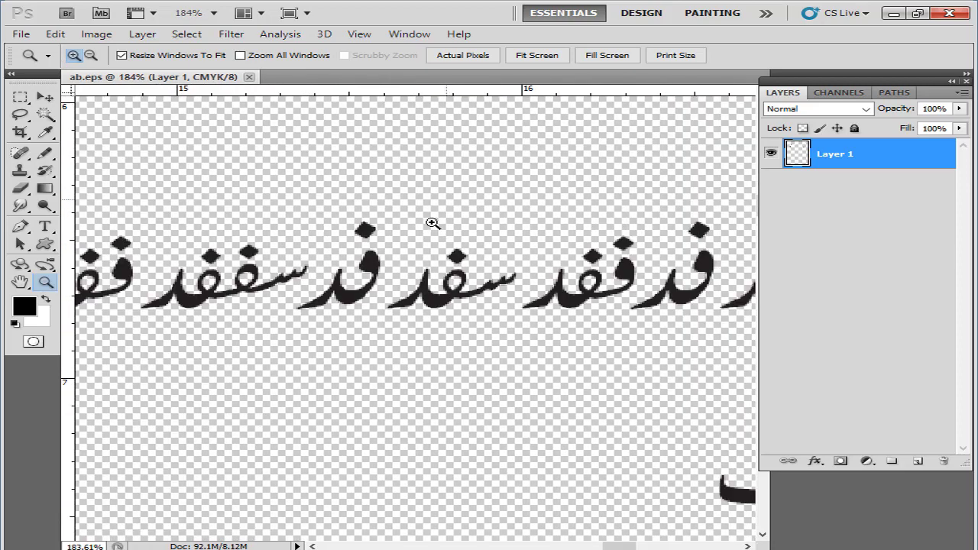
{"action": "left_click", "coordinate": [283, 343], "text": "alt"}
{"action": "left_click", "coordinate": [284, 343], "text": "alt"}
{"action": "left_click", "coordinate": [284, 343], "text": "alt"}
{"action": "left_click_drag", "start_coordinate": [384, 293], "coordinate": [222, 367]}
{"action": "left_click_drag", "start_coordinate": [436, 249], "coordinate": [192, 358]}
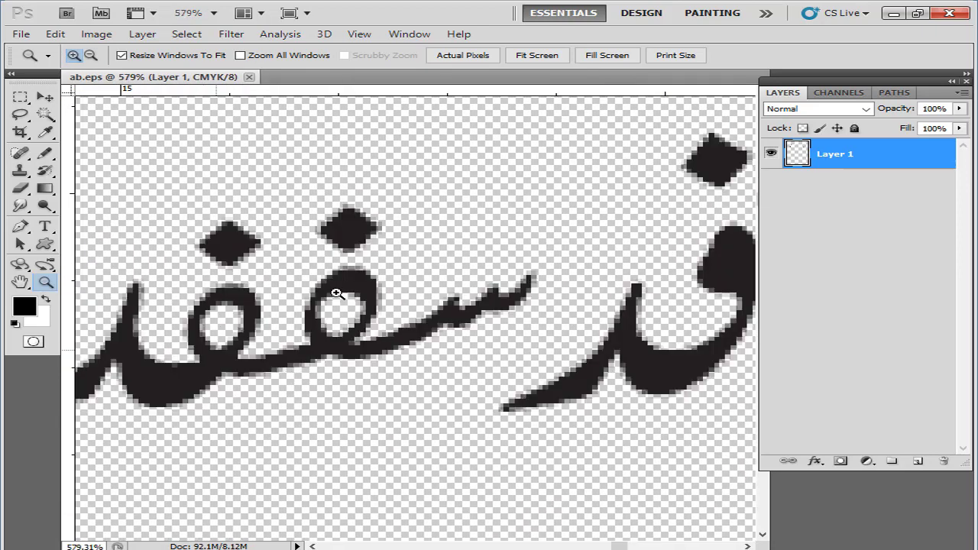
{"action": "left_click_drag", "start_coordinate": [383, 260], "coordinate": [194, 356]}
{"action": "left_click", "coordinate": [207, 380], "text": "alt"}
{"action": "left_click", "coordinate": [209, 378], "text": "alt"}
{"action": "left_click", "coordinate": [211, 378], "text": "alt"}
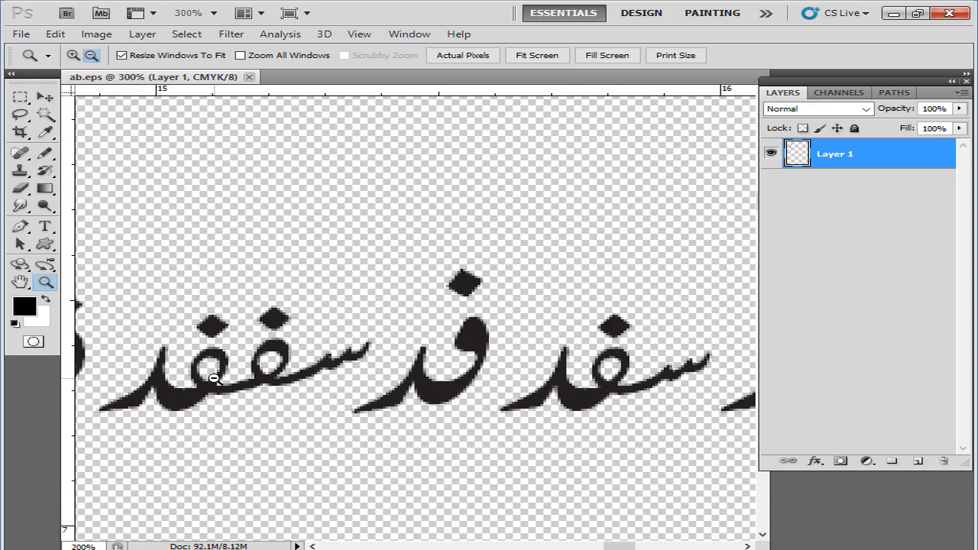
{"action": "left_click", "coordinate": [214, 377], "text": "alt"}
{"action": "left_click", "coordinate": [217, 378], "text": "alt"}
Shift the whole content of Layer 1 slightly right and down on the canvas with the Move tool
{"action": "key", "text": "v"}
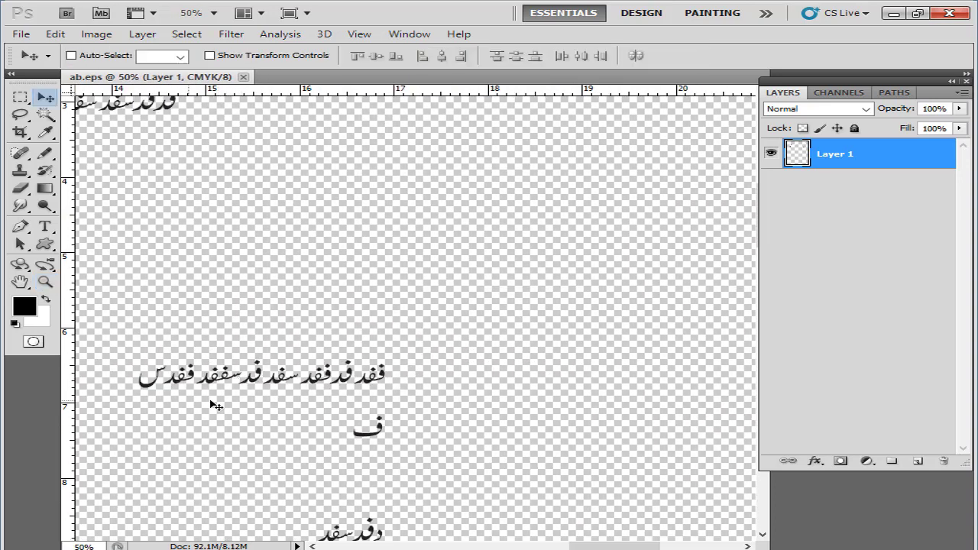
{"action": "left_click_drag", "start_coordinate": [218, 388], "coordinate": [299, 407]}
{"action": "key", "text": "ctrl+minus"}
{"action": "key", "text": "ctrl+minus"}
{"action": "key", "text": "ctrl+minus"}
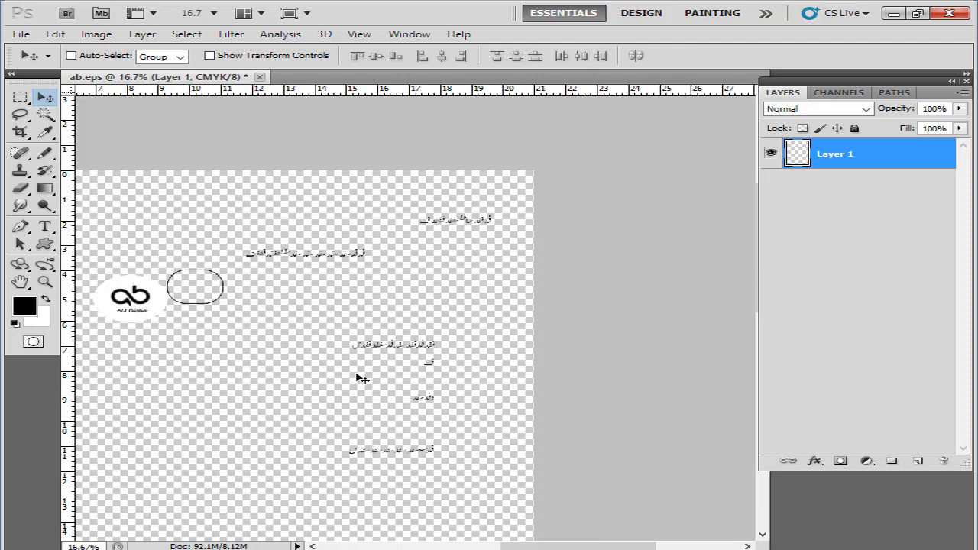
{"action": "left_click_drag", "start_coordinate": [379, 360], "coordinate": [362, 384]}
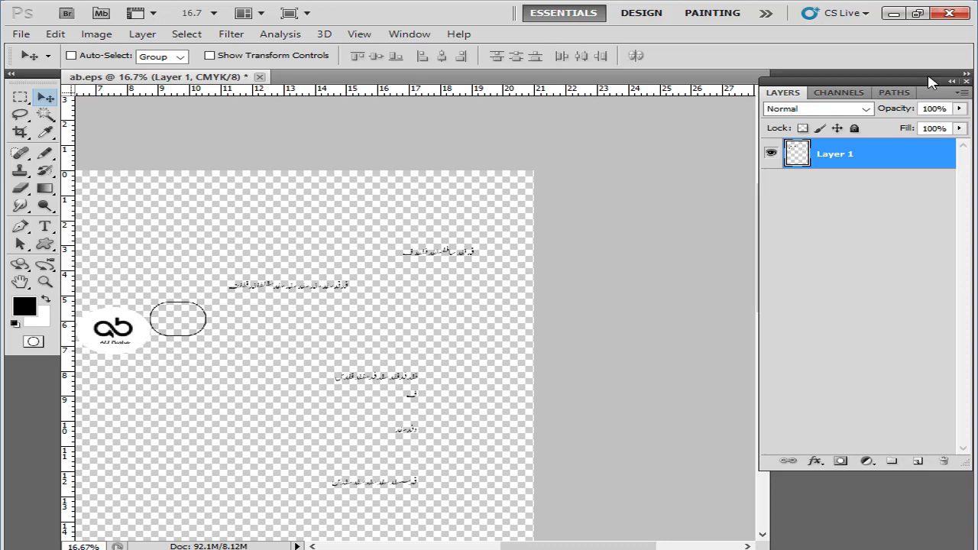
Switch to the desktop, open ab save.inp in InPage to view the saved document, and minimise its window
{"action": "left_click", "coordinate": [893, 13]}
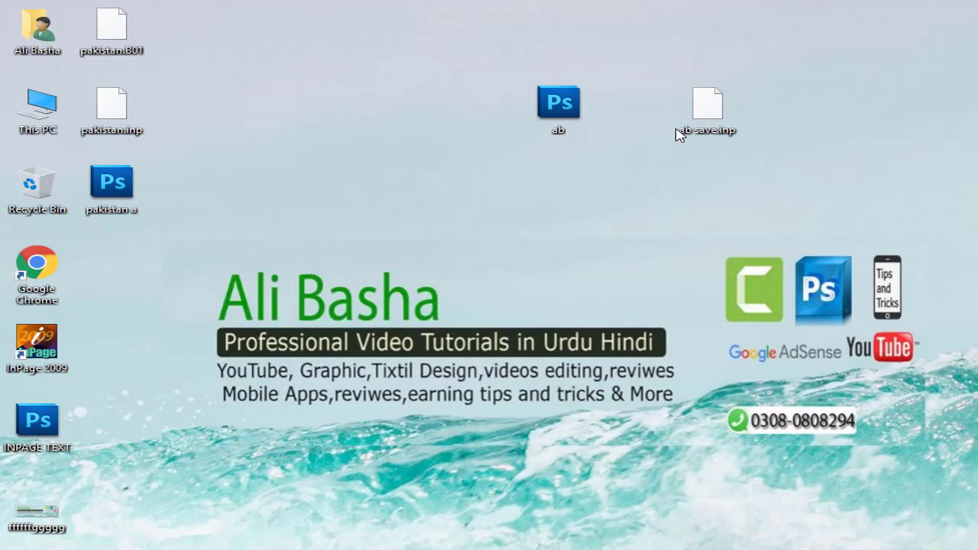
{"action": "left_click", "coordinate": [726, 118]}
{"action": "double_click", "coordinate": [726, 117]}
{"action": "left_click", "coordinate": [683, 219]}
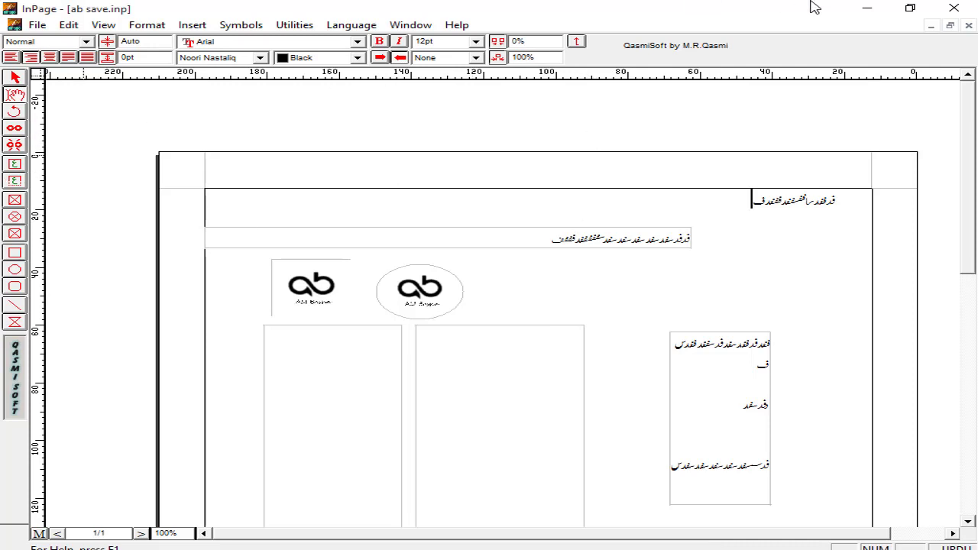
{"action": "left_click", "coordinate": [878, 7]}
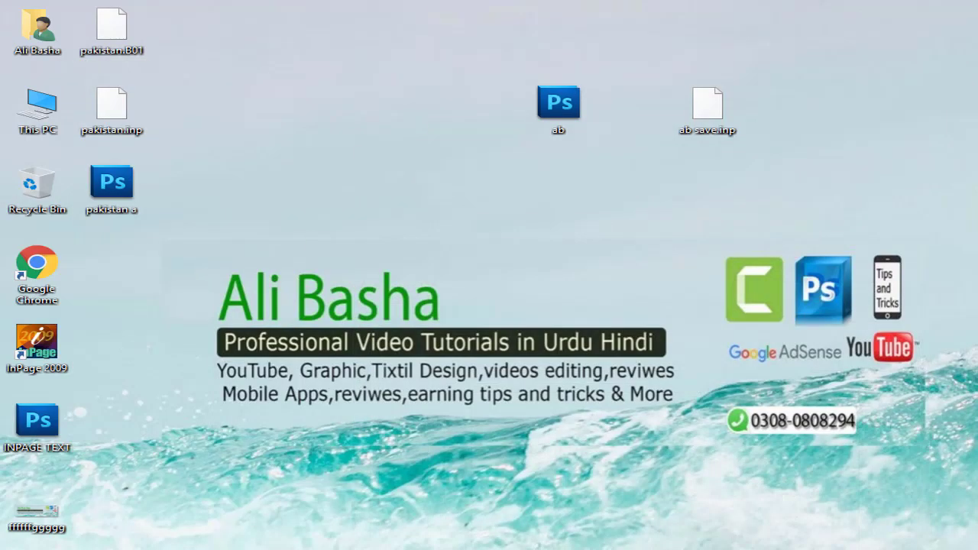